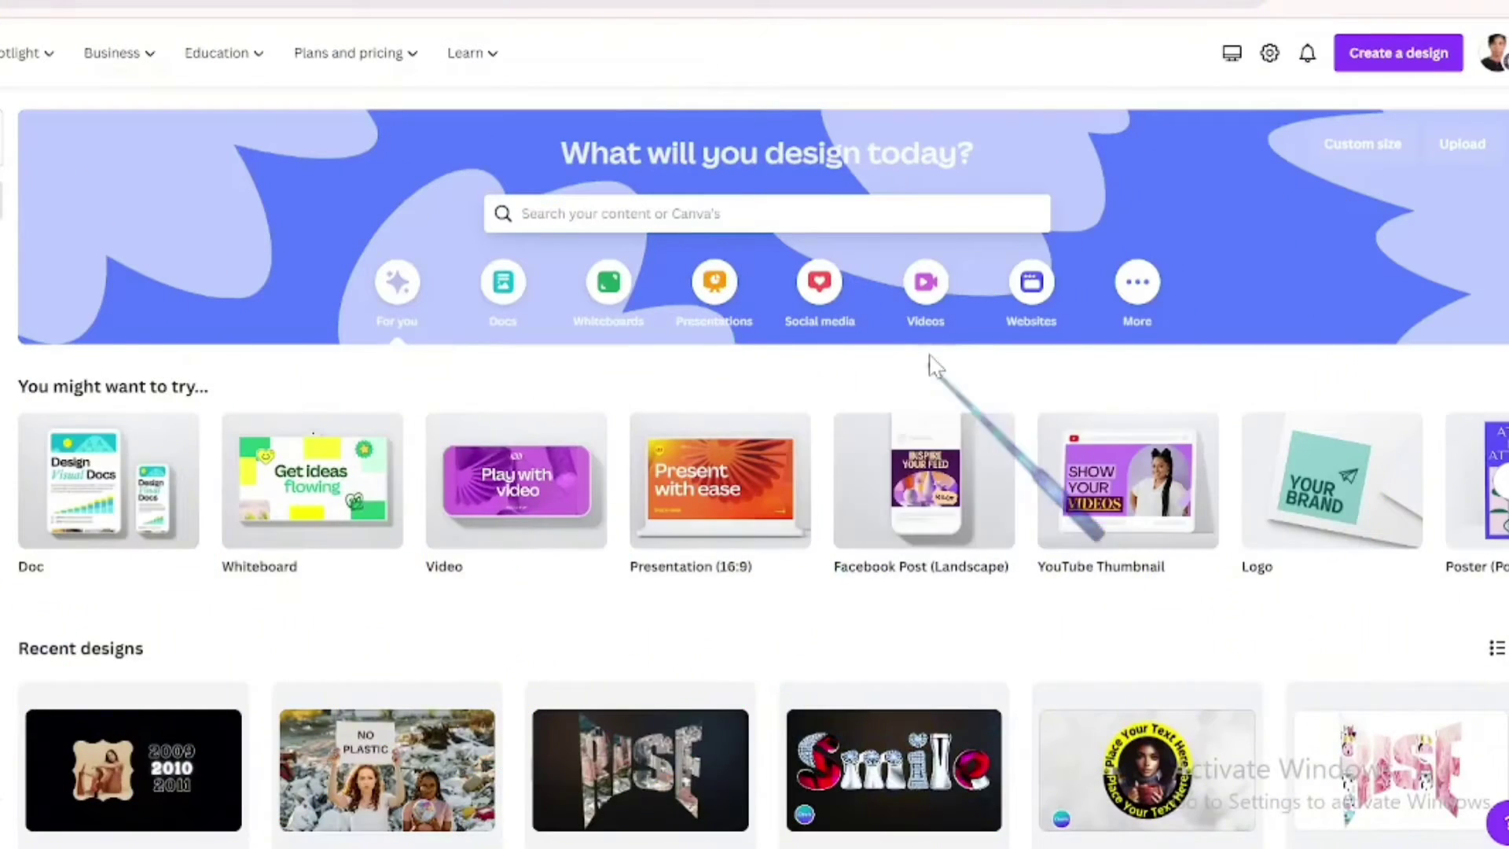
- Create a blank video design and insert a portrait frame with rounded corners and a coloured border
{"action": "left_click", "coordinate": [923, 333]}
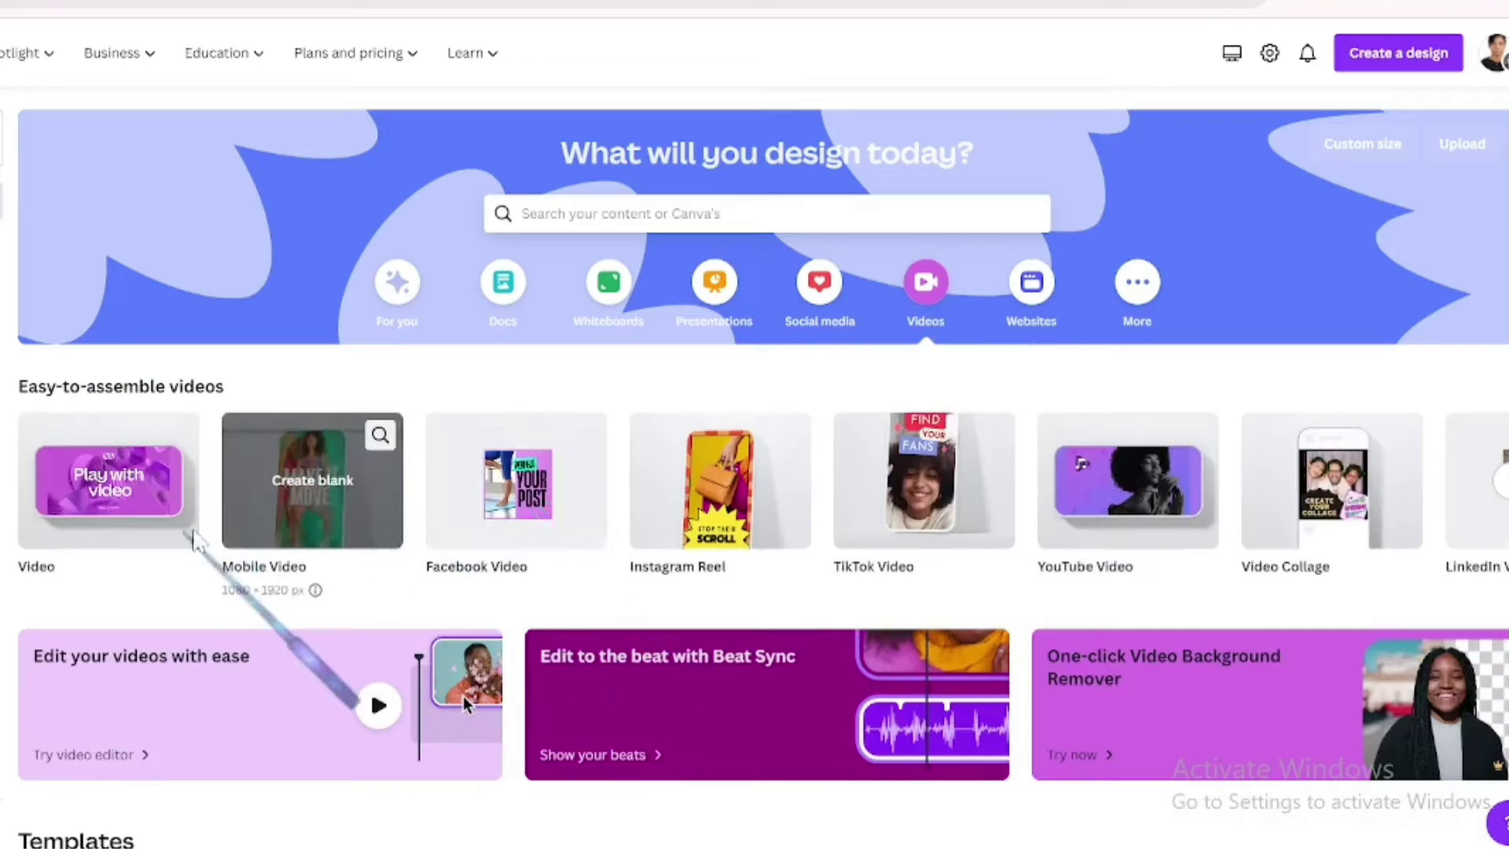
{"action": "left_click", "coordinate": [135, 512]}
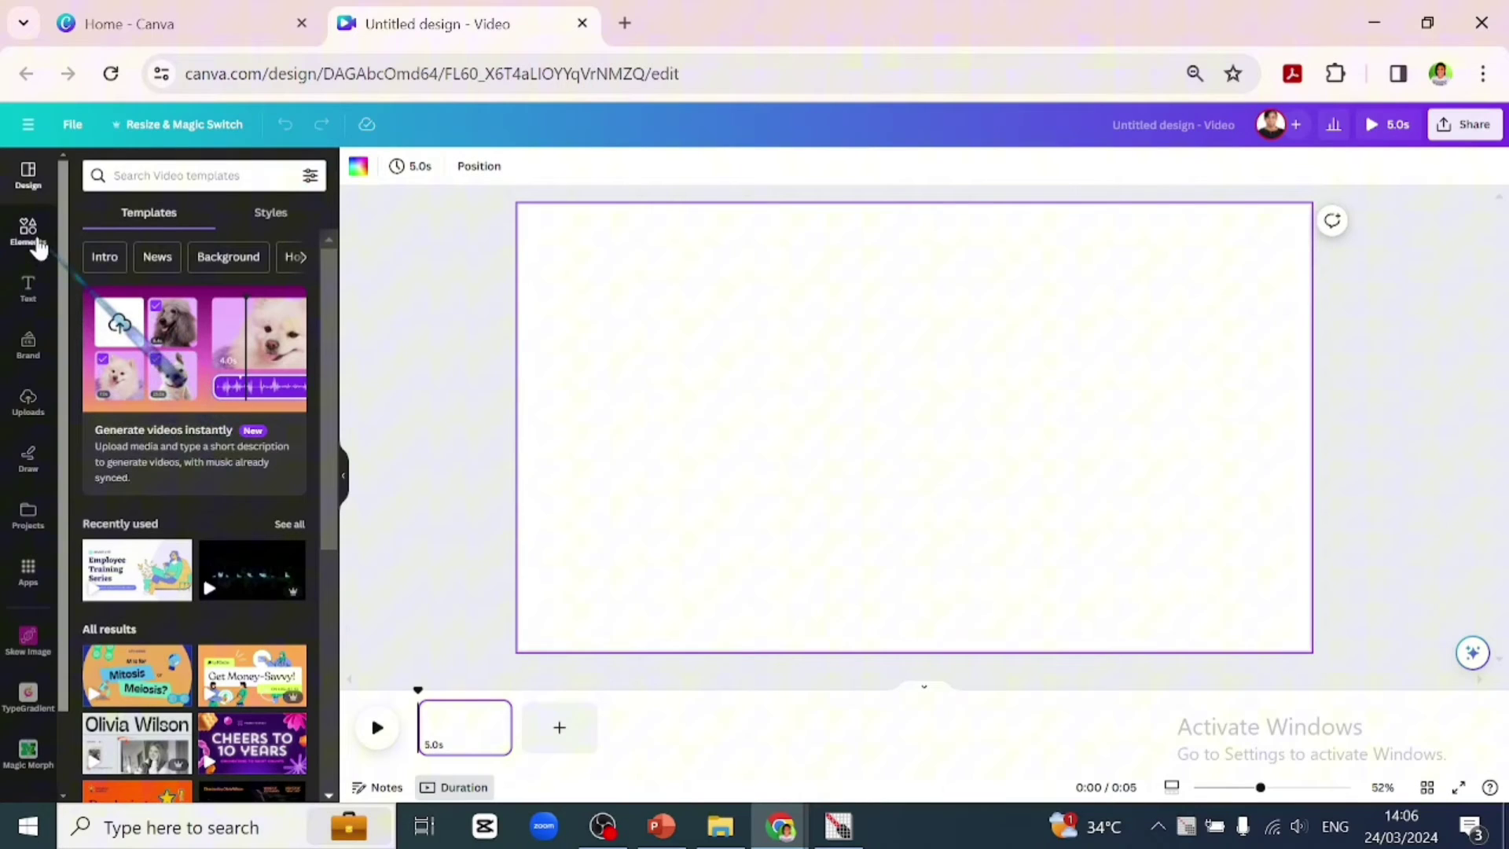
{"action": "left_click", "coordinate": [38, 246]}
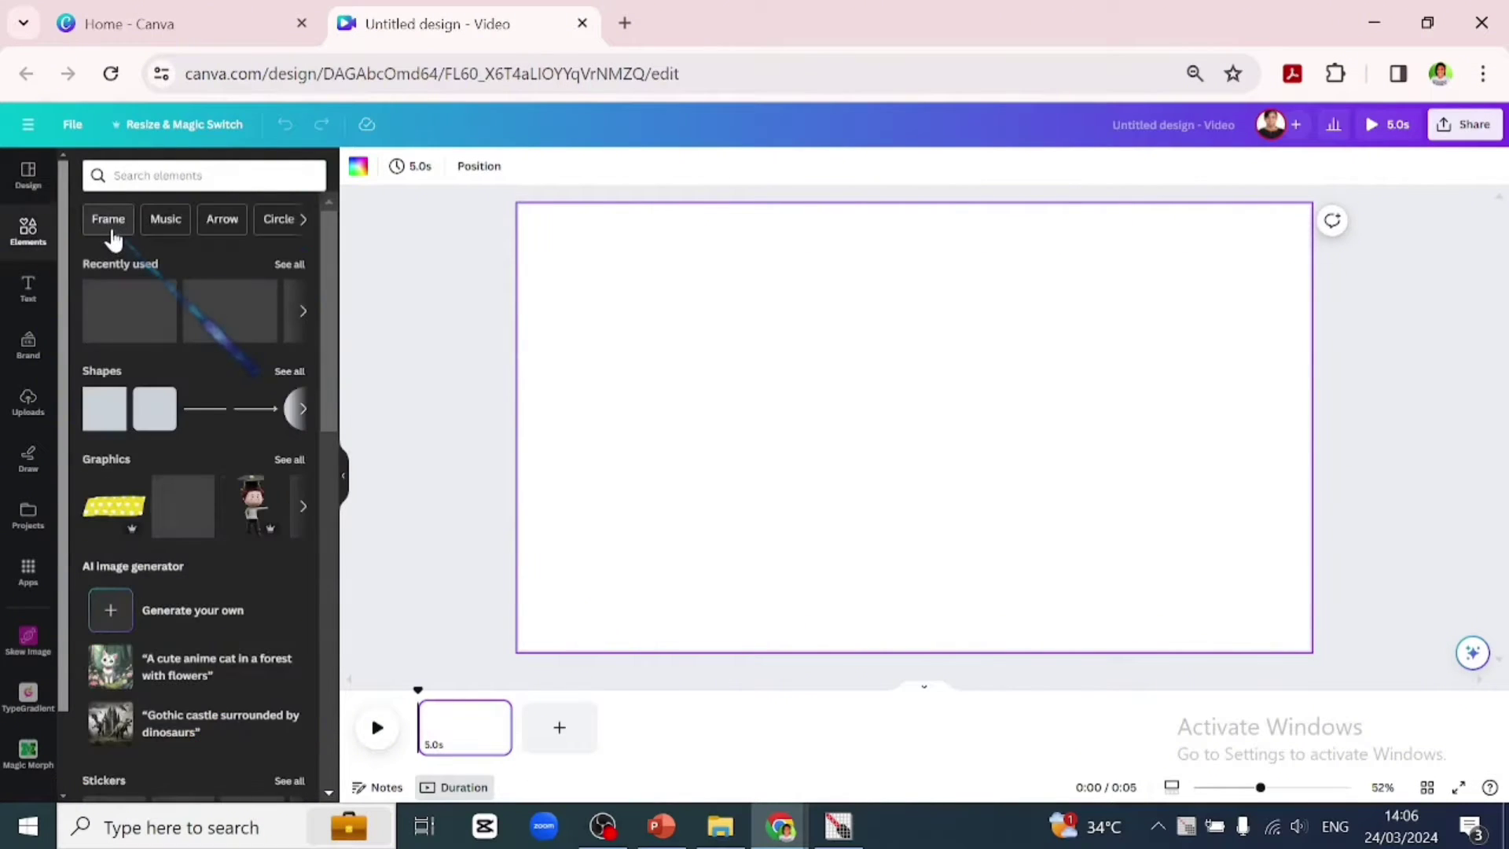
{"action": "left_click", "coordinate": [116, 225]}
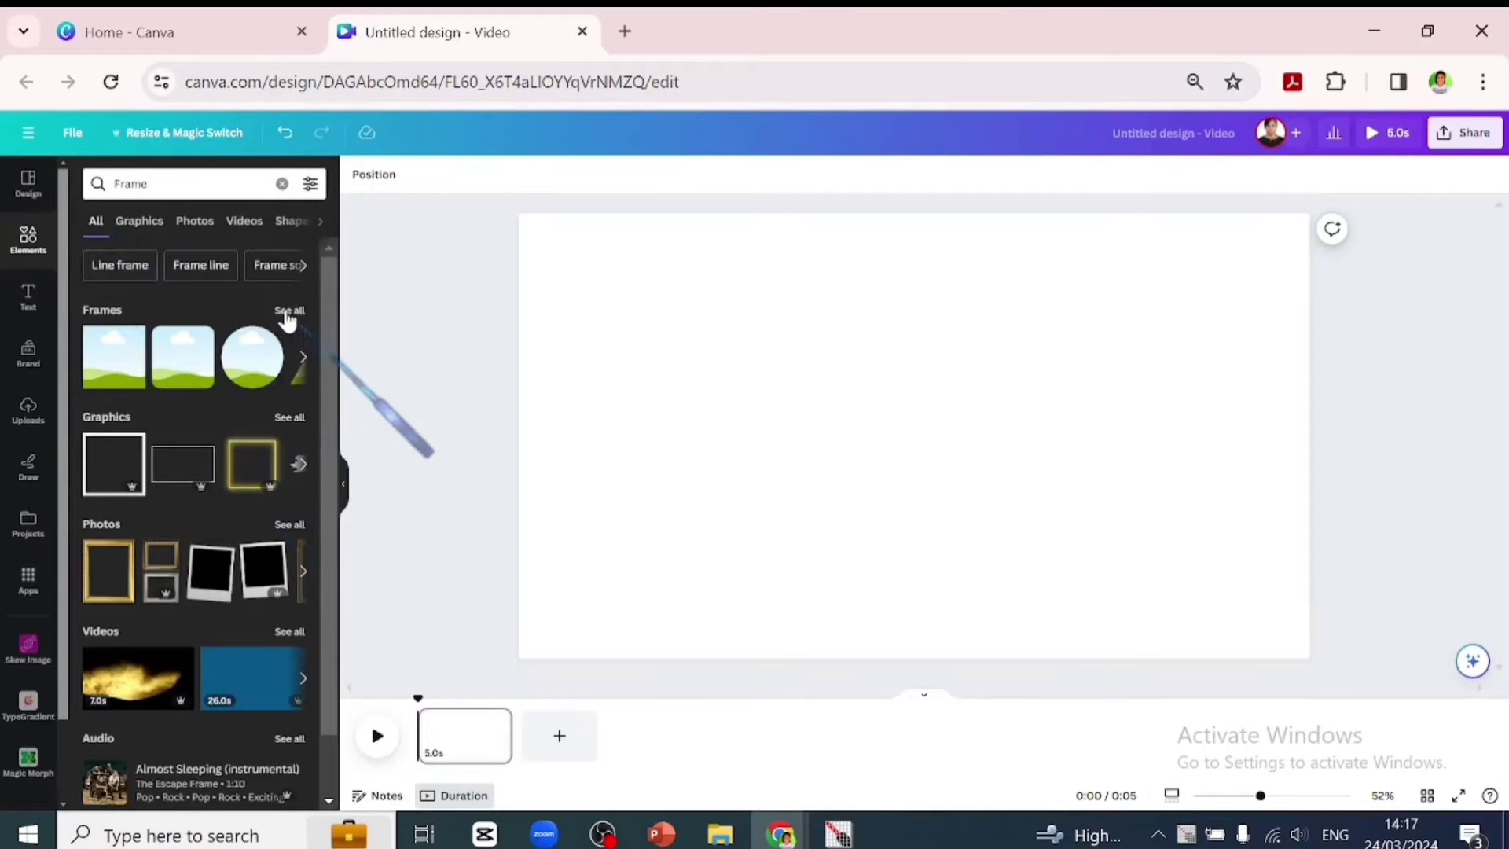
{"action": "left_click", "coordinate": [290, 301]}
{"action": "left_click", "coordinate": [113, 641]}
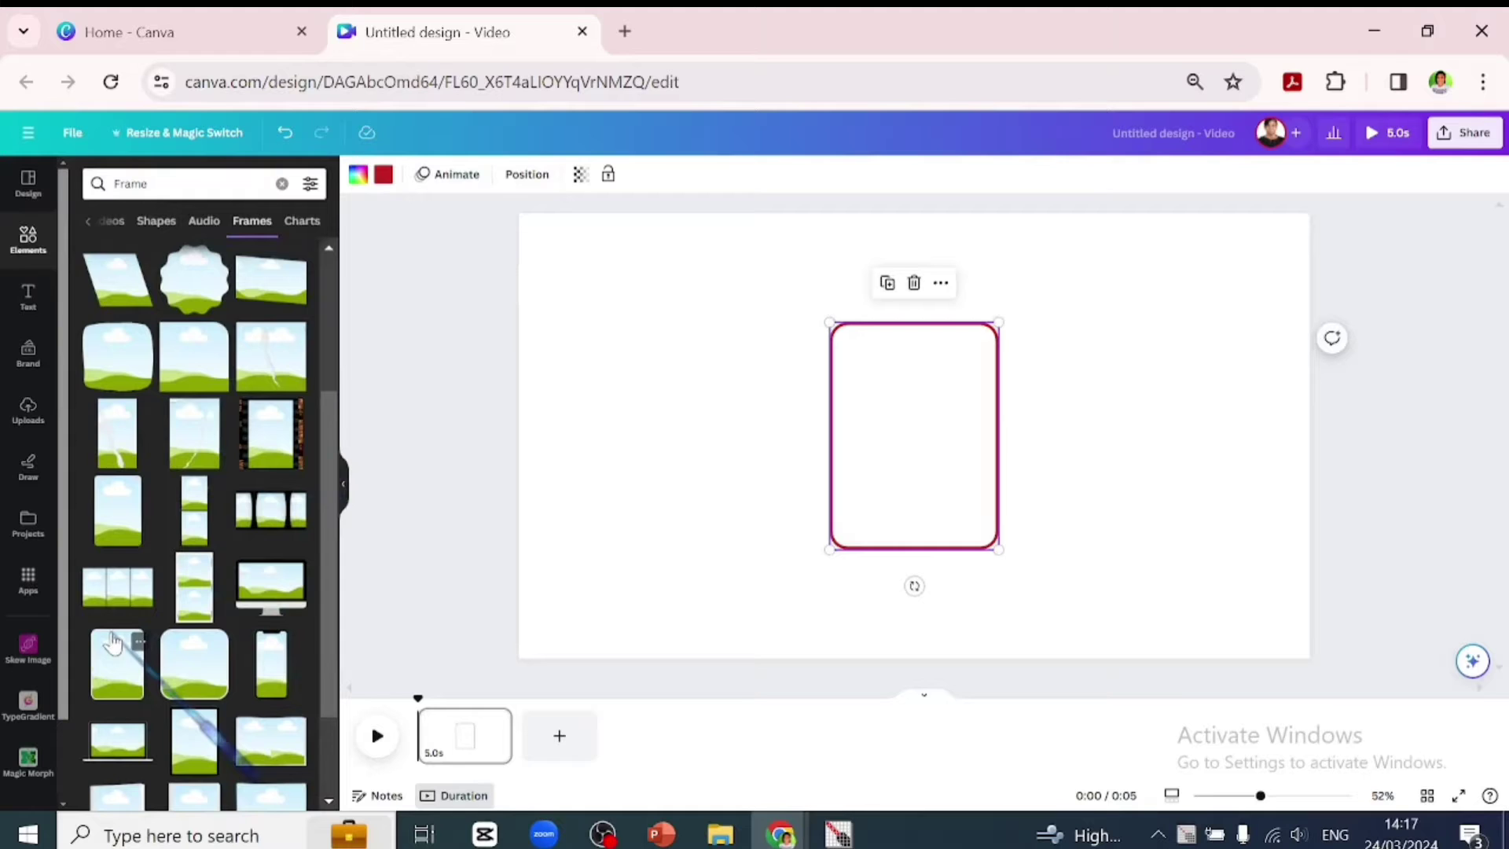
- Apply the black-to-gold gradient to the frame's border and add three more colours to that gradient
{"action": "left_click", "coordinate": [384, 178]}
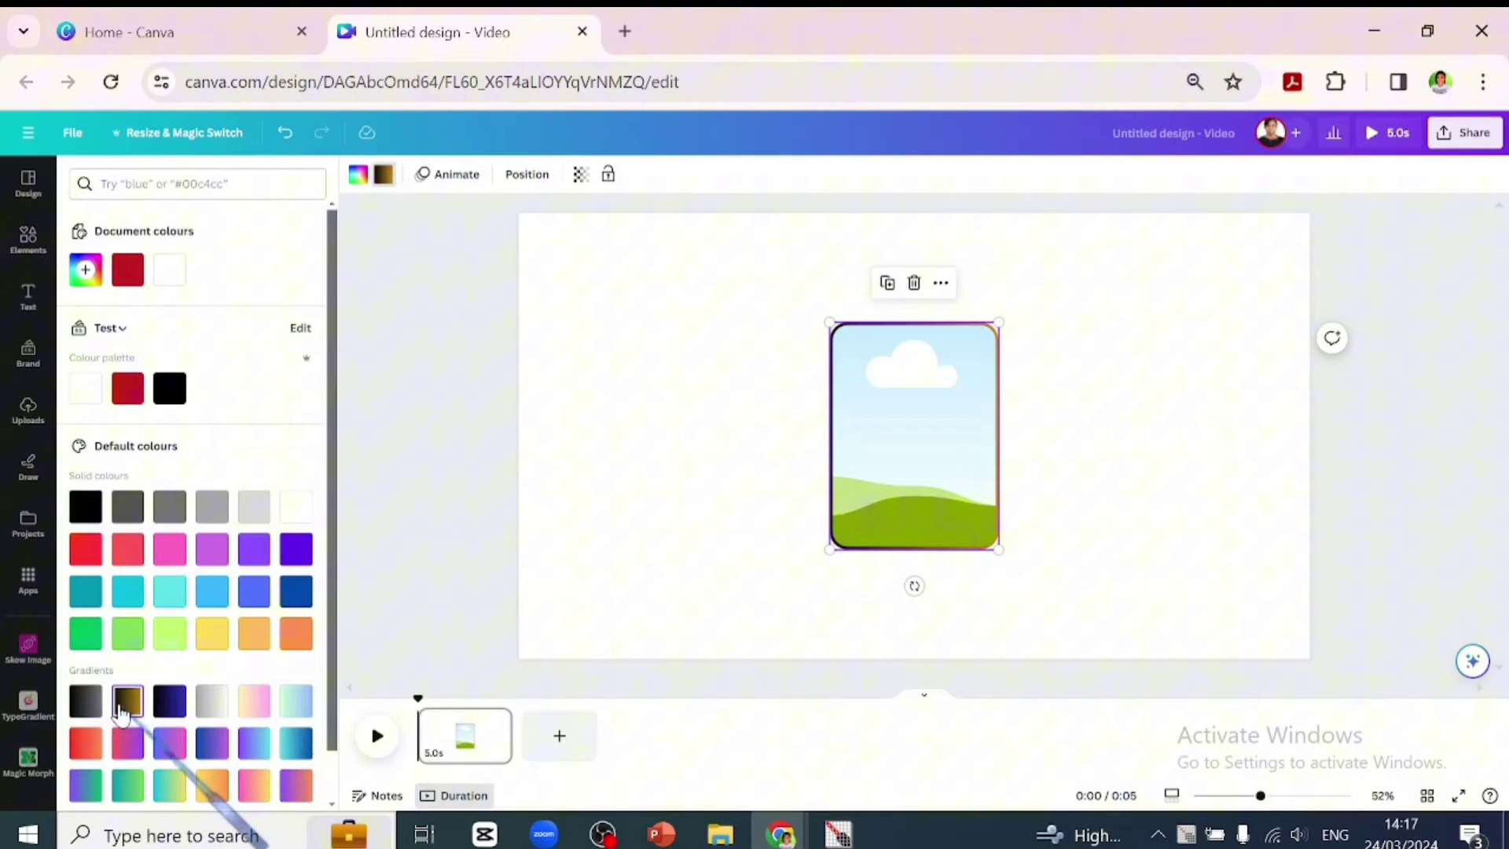
{"action": "left_click", "coordinate": [414, 571]}
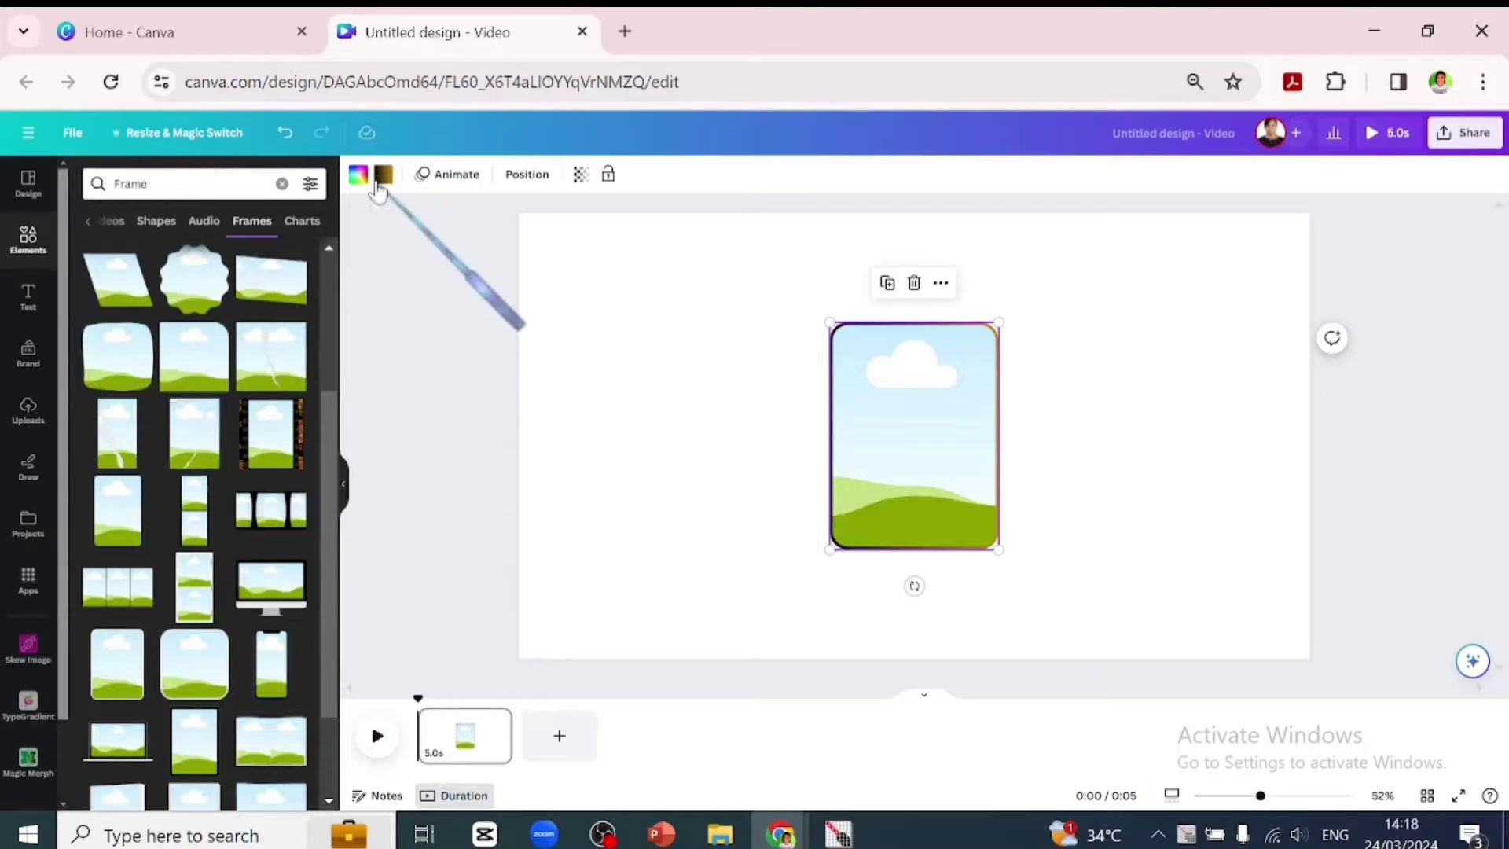
{"action": "left_click", "coordinate": [382, 177]}
{"action": "left_click", "coordinate": [169, 269]}
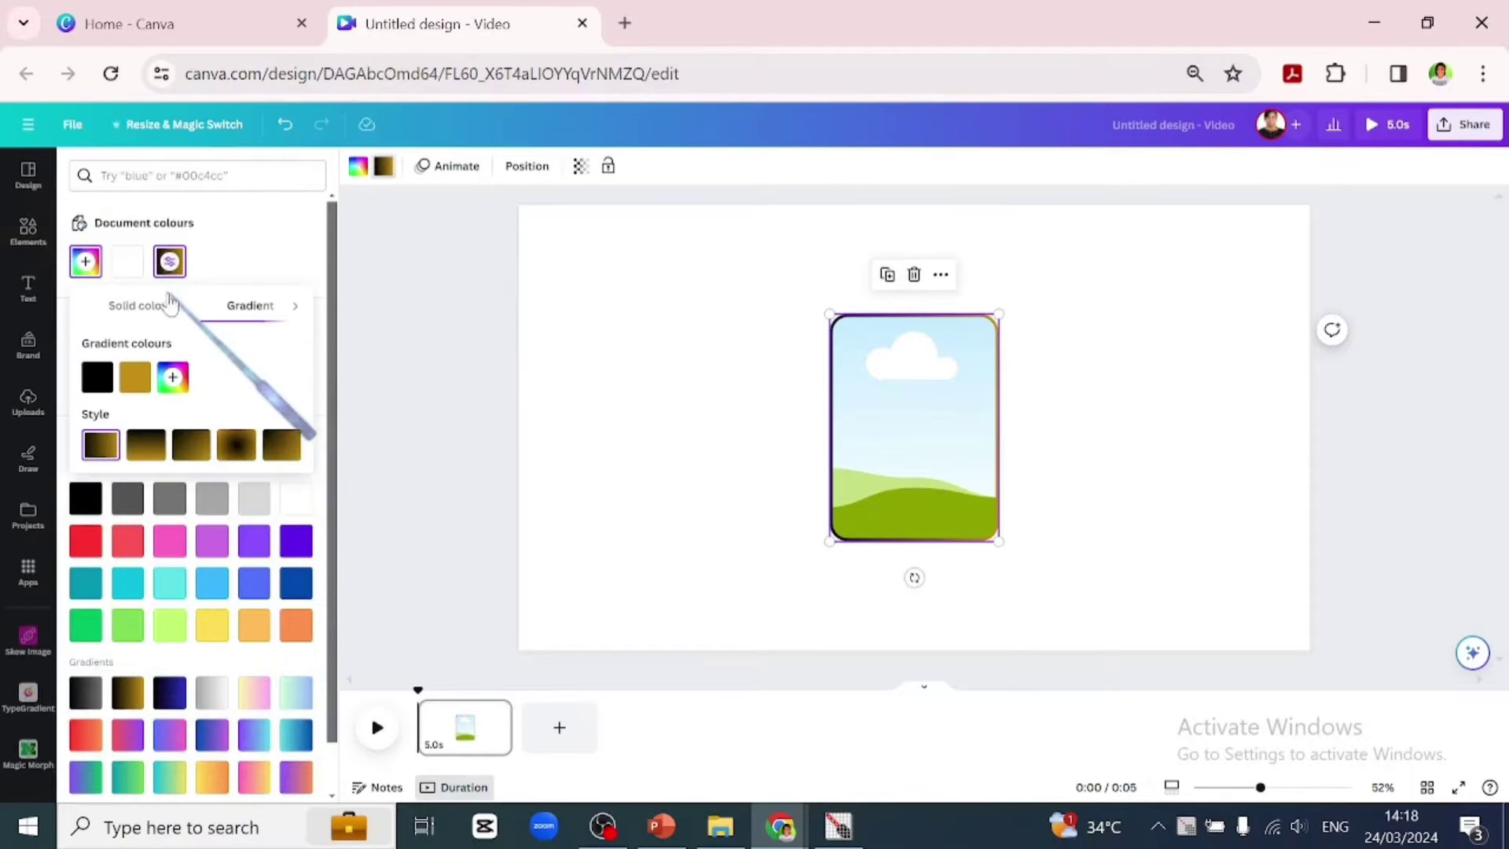
{"action": "left_click", "coordinate": [172, 377]}
{"action": "left_click", "coordinate": [210, 377]}
{"action": "left_click", "coordinate": [247, 377]}
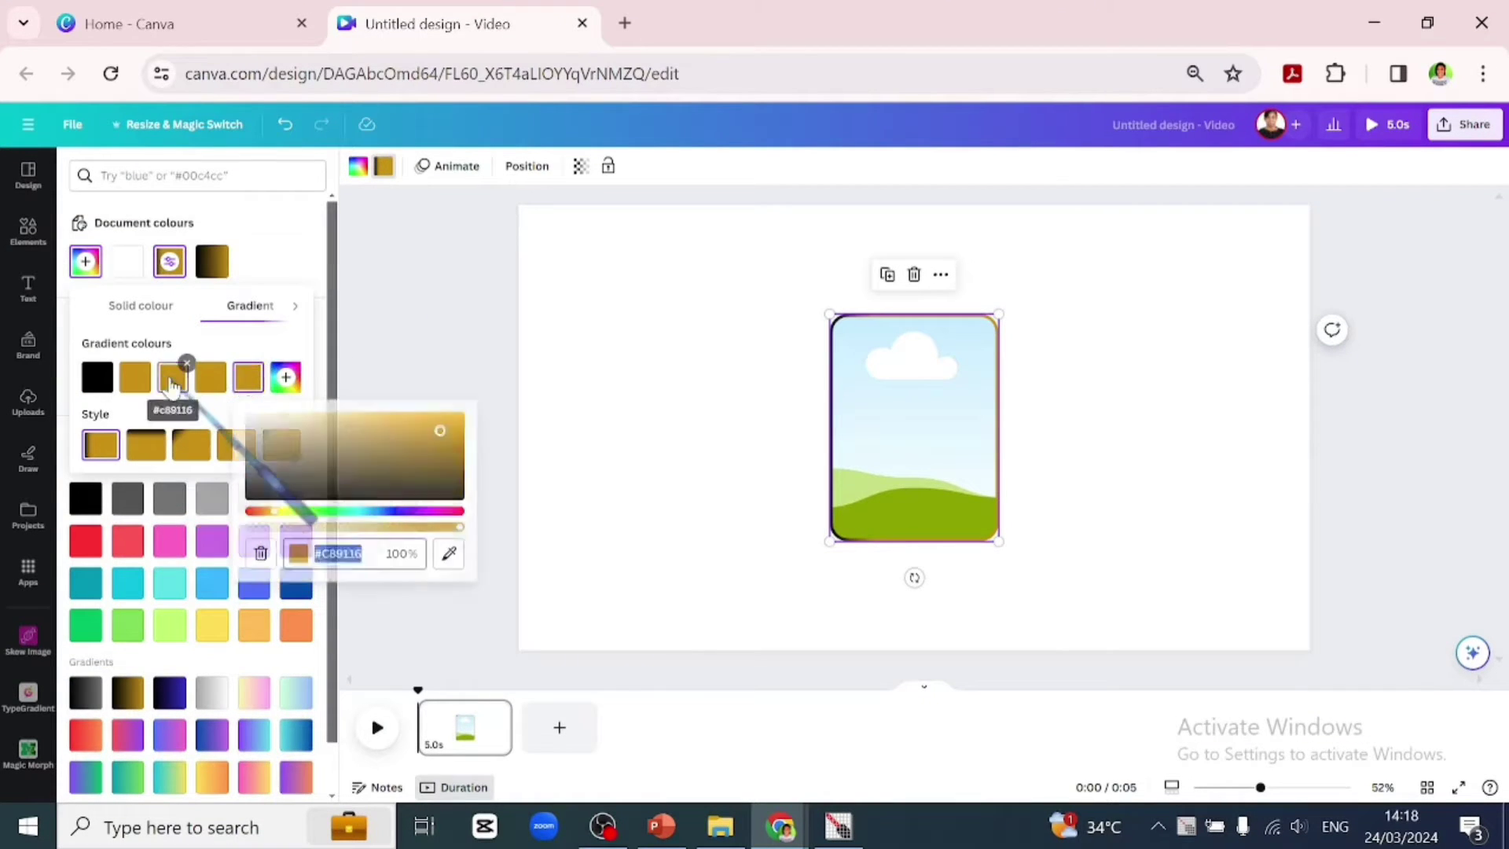
- Set the border gradient's third colour to white and its fifth colour to black
{"action": "left_click_drag", "start_coordinate": [172, 384], "coordinate": [188, 426]}
{"action": "left_click", "coordinate": [173, 378]}
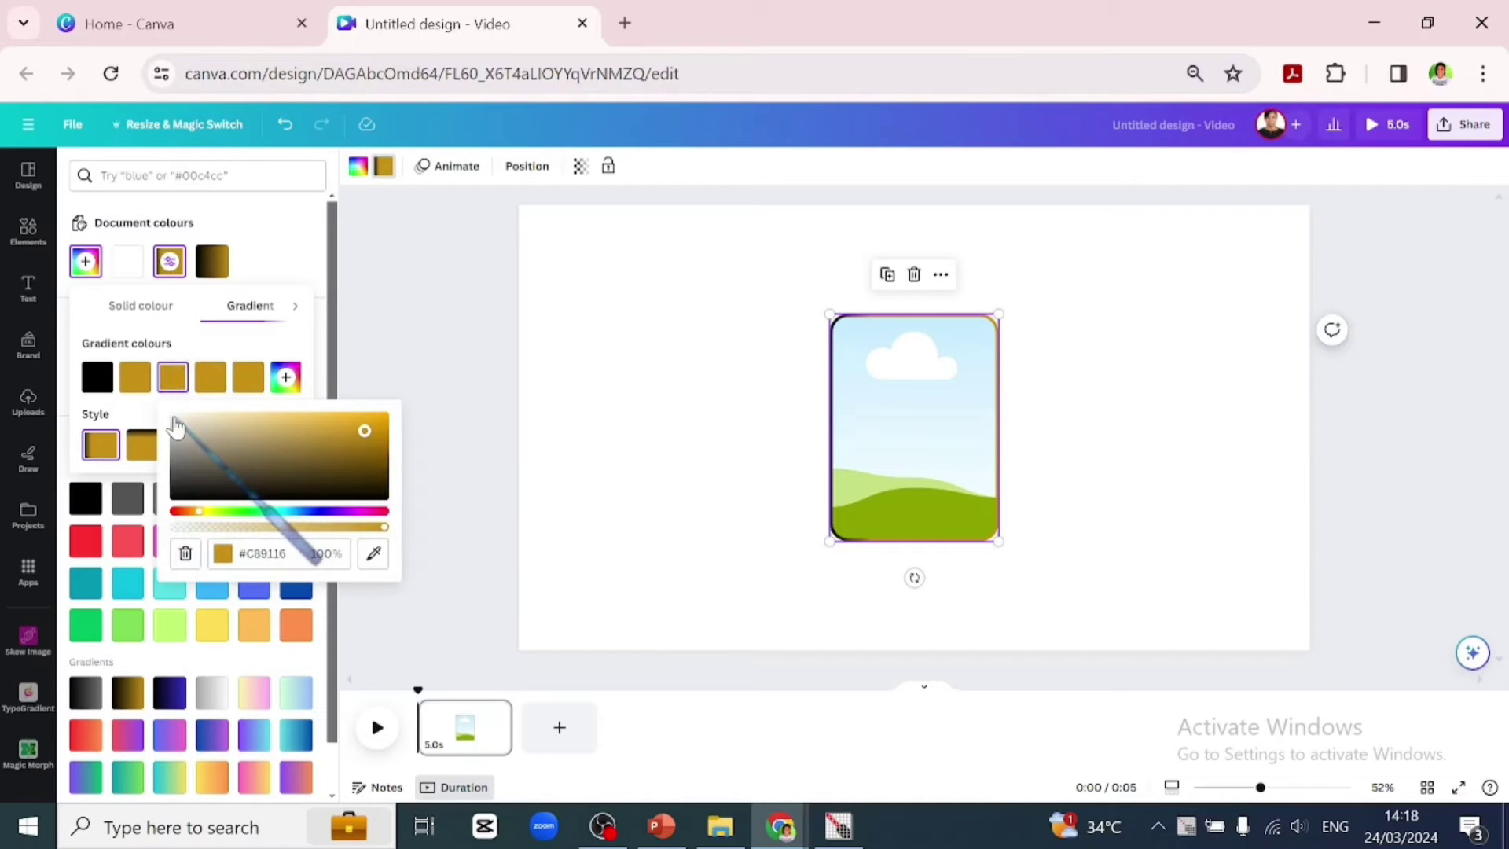
{"action": "left_click", "coordinate": [246, 379]}
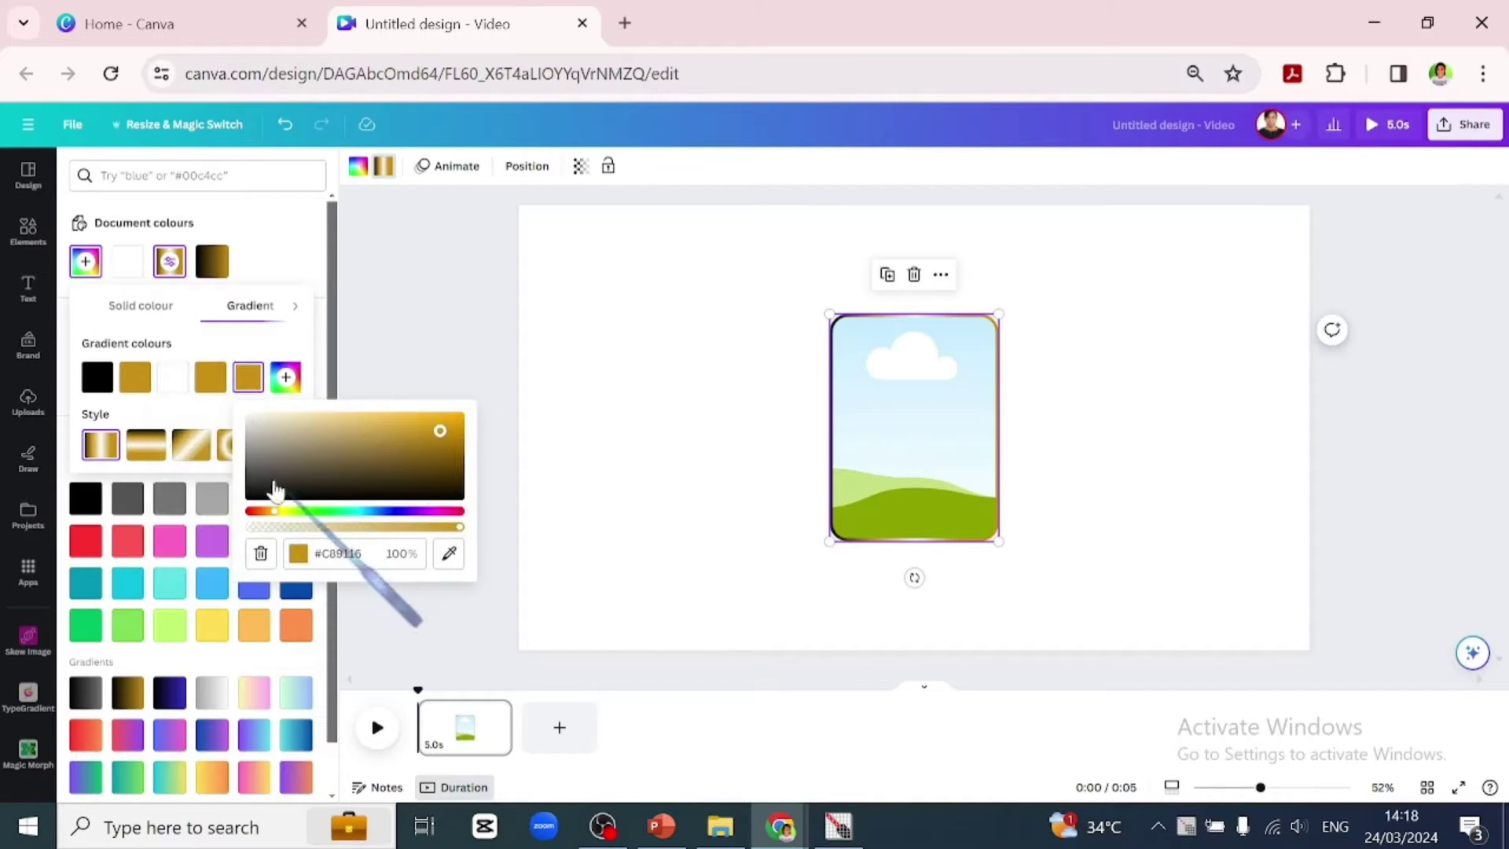
{"action": "left_click", "coordinate": [250, 497]}
- Set the border gradient's second colour to vivid purple and its fourth colour to turquoise
{"action": "left_click", "coordinate": [134, 378]}
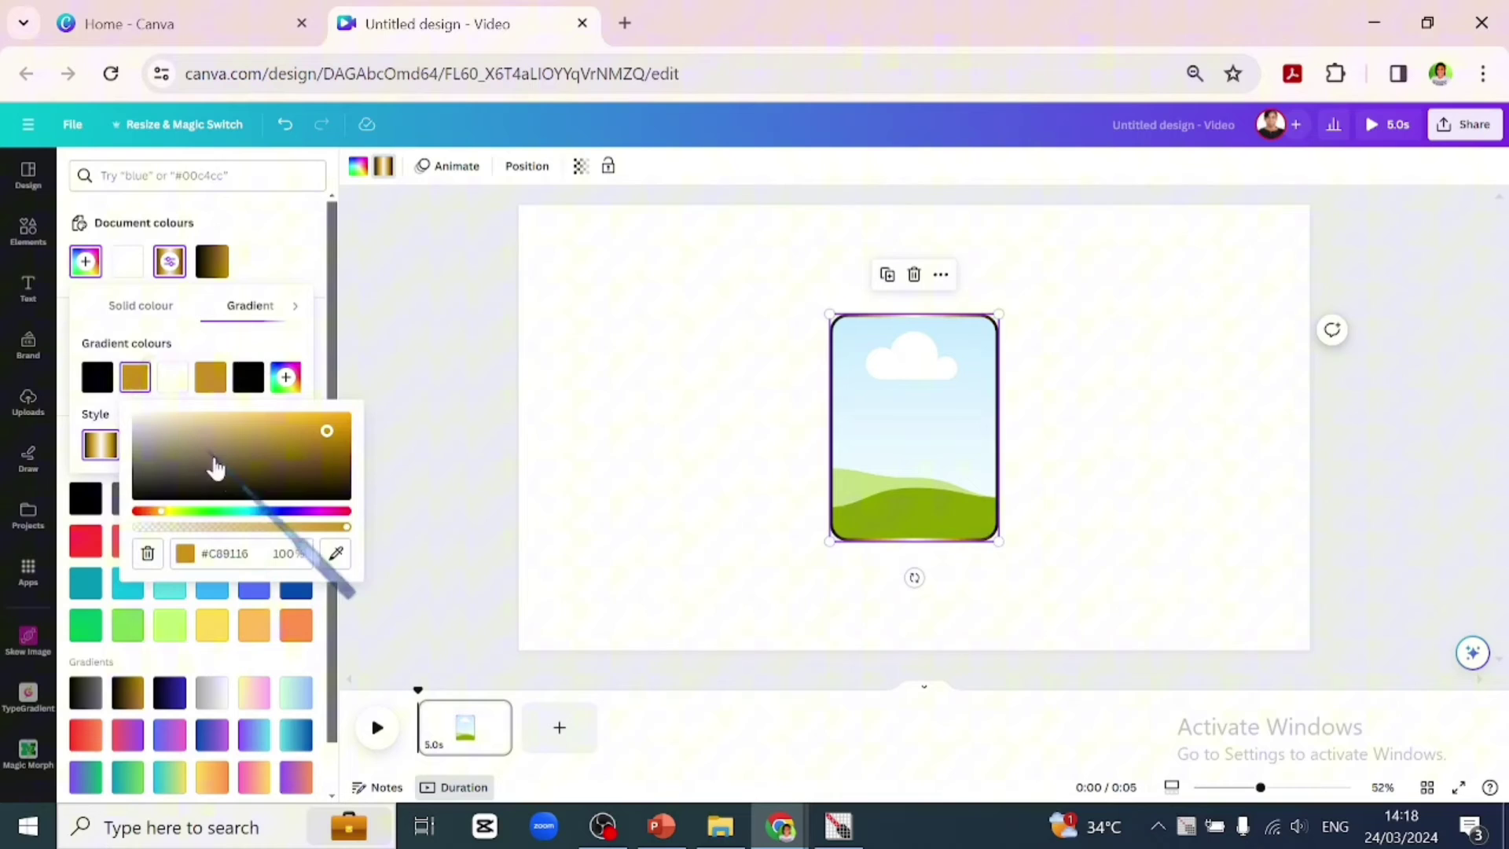
{"action": "left_click", "coordinate": [301, 511]}
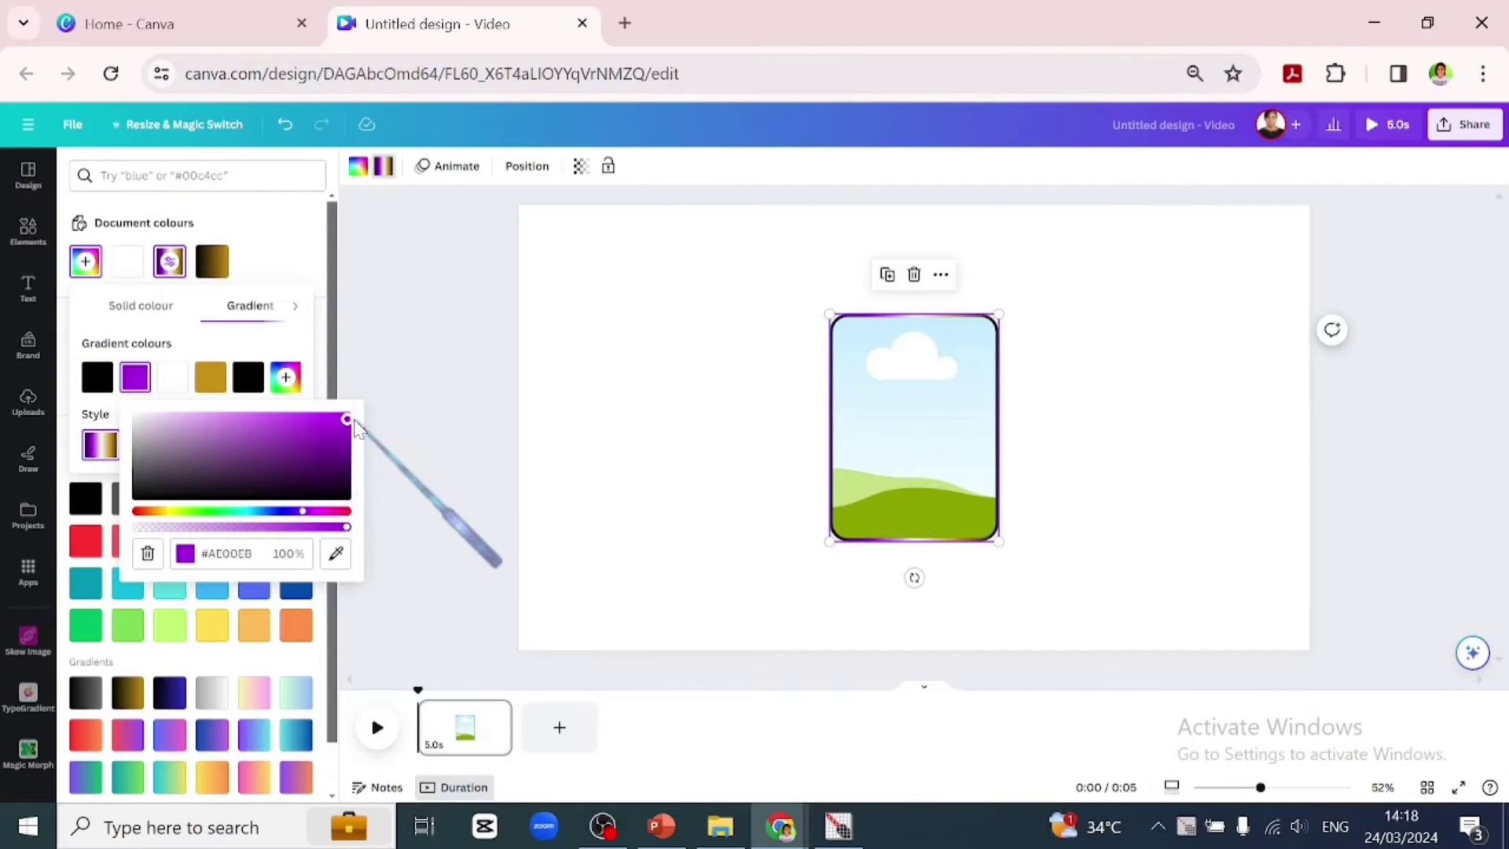
{"action": "left_click", "coordinate": [210, 378]}
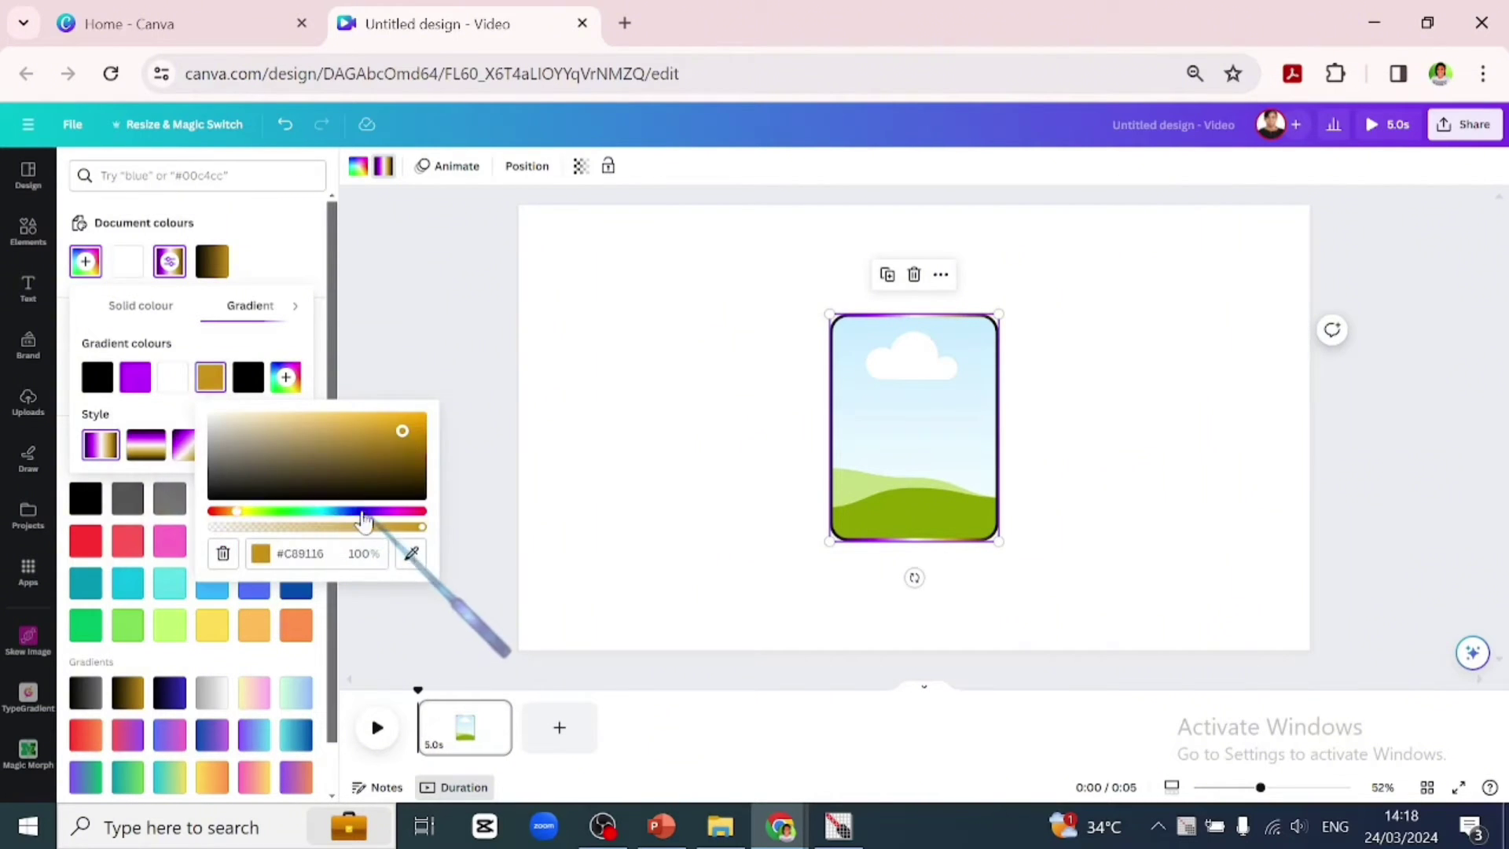
{"action": "left_click", "coordinate": [317, 513]}
{"action": "left_click_drag", "start_coordinate": [402, 430], "coordinate": [432, 415]}
{"action": "left_click", "coordinate": [471, 444]}
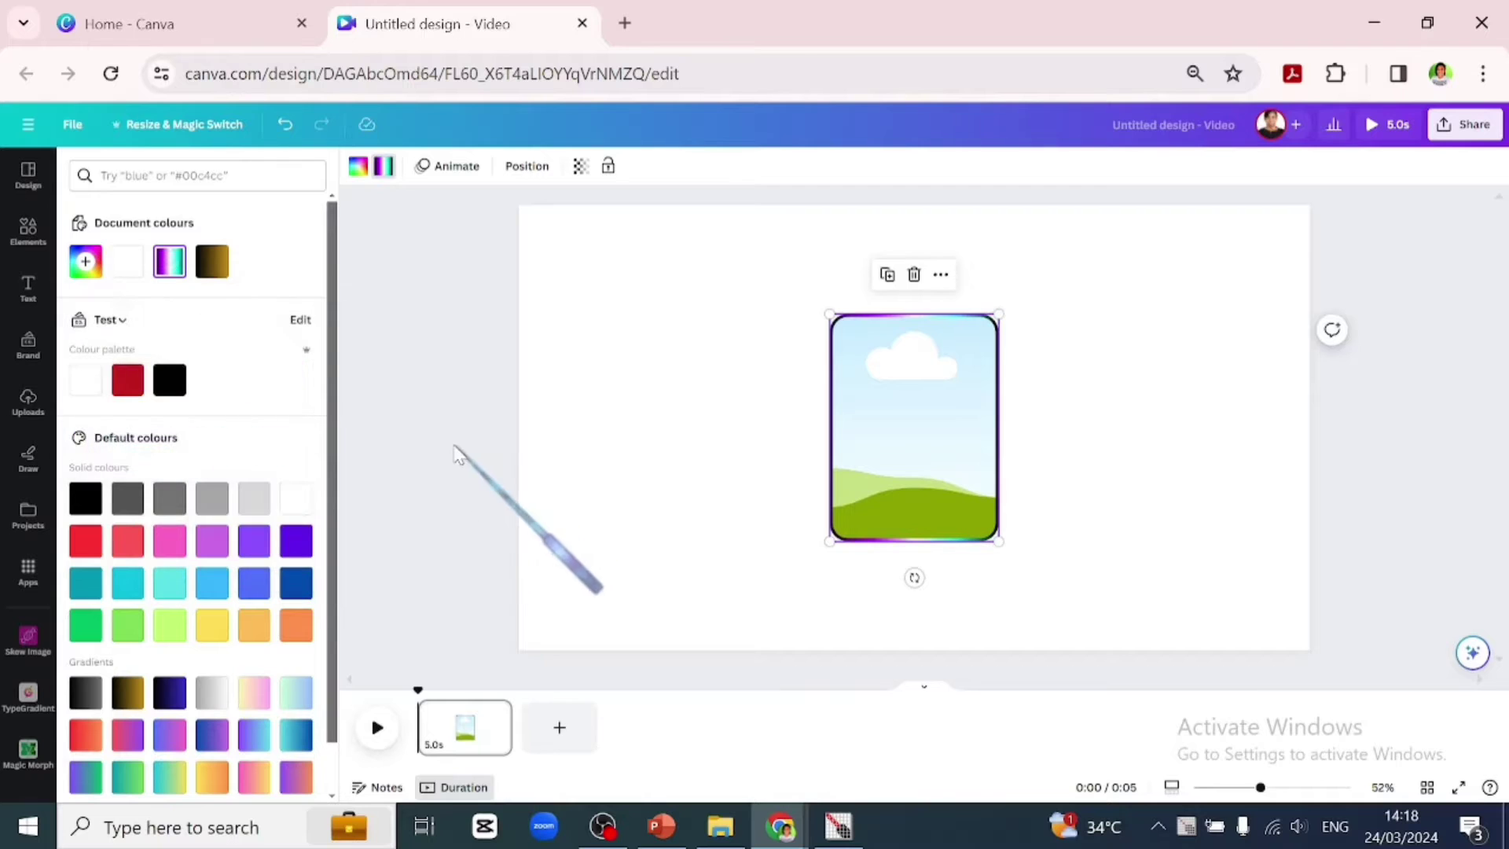
- Duplicate the frame twice and place the copies in a row to its left, each smaller than the one before
{"action": "left_click", "coordinate": [599, 444]}
{"action": "left_click", "coordinate": [873, 424]}
{"action": "left_click", "coordinate": [887, 276]}
{"action": "left_click_drag", "start_coordinate": [882, 427], "coordinate": [696, 410]}
{"action": "left_click_drag", "start_coordinate": [640, 538], "coordinate": [602, 441]}
{"action": "left_click", "coordinate": [713, 293]}
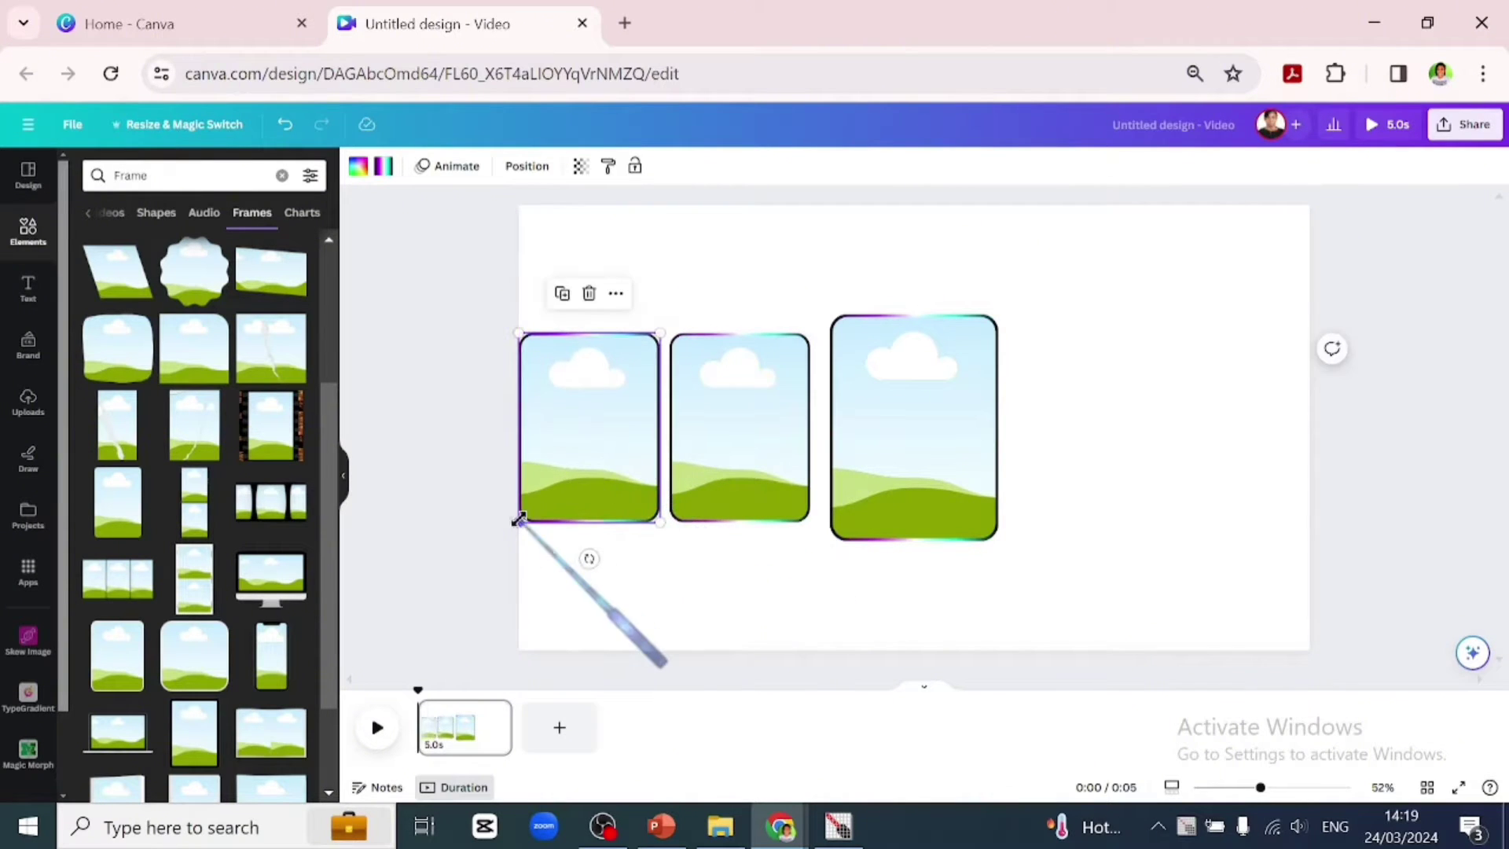
{"action": "left_click_drag", "start_coordinate": [519, 517], "coordinate": [580, 454]}
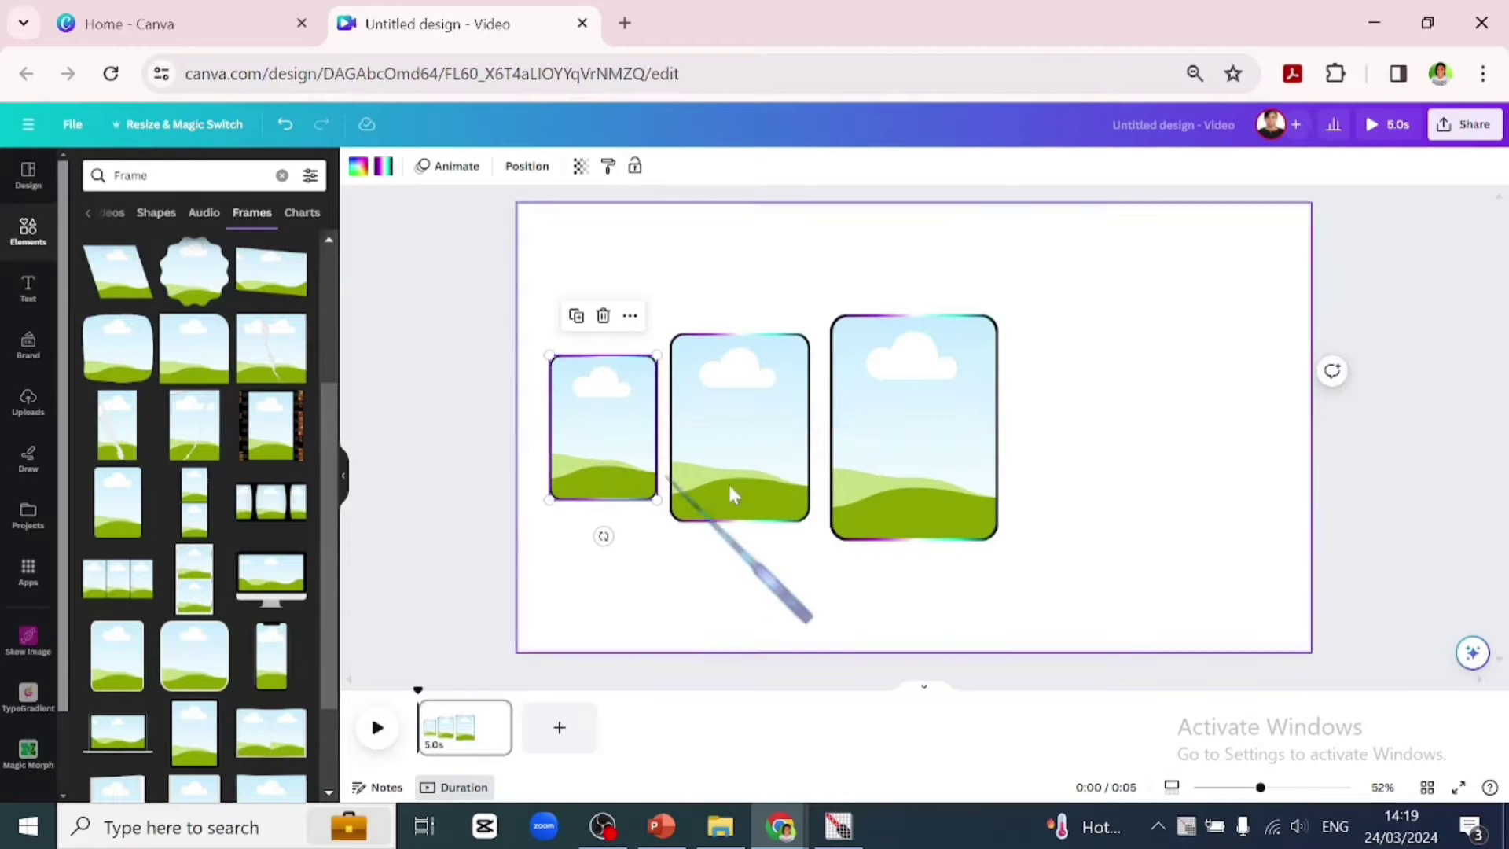
- Enlarge the big centre frame slightly from opposite corners so it nearly meets the neighbouring frame
{"action": "left_click", "coordinate": [839, 534]}
{"action": "left_click_drag", "start_coordinate": [831, 541], "coordinate": [822, 549]}
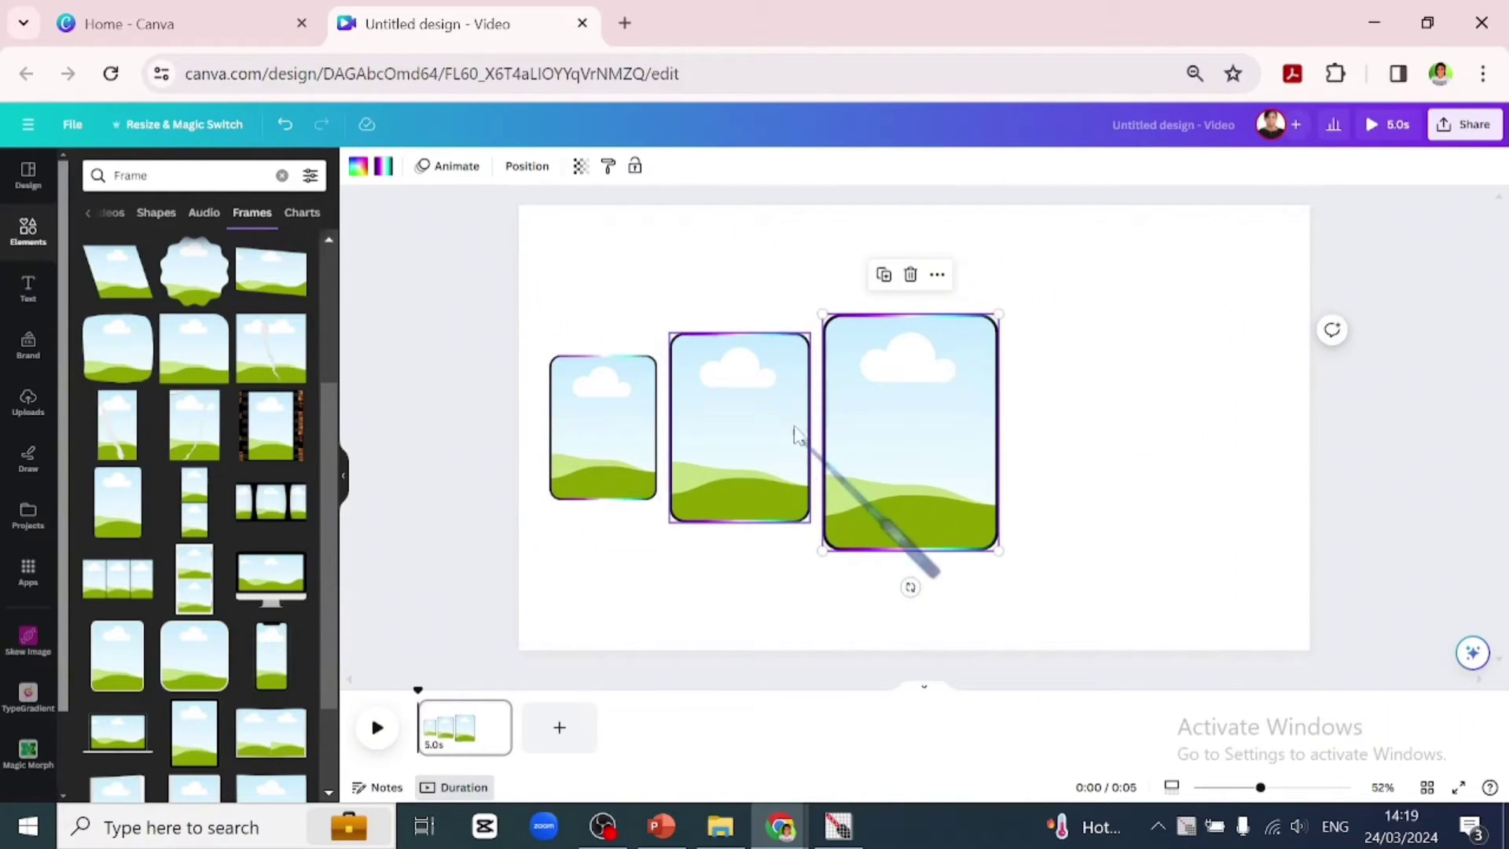
{"action": "left_click_drag", "start_coordinate": [998, 315], "coordinate": [1006, 305]}
- Copy the medium and small frames to the right of the centre frame to make a symmetrical row of five
{"action": "left_click", "coordinate": [705, 463]}
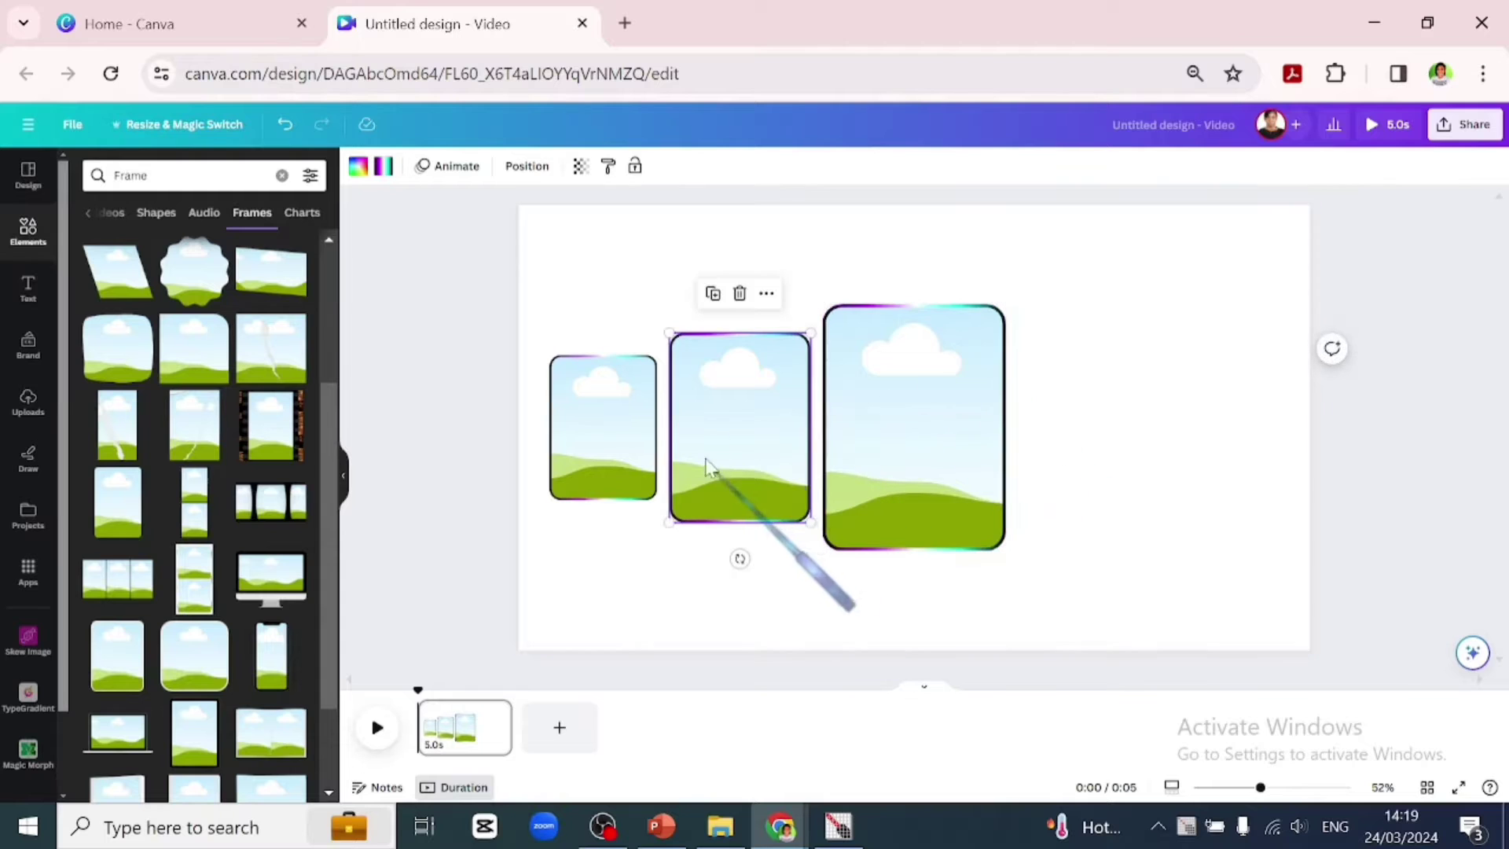
{"action": "left_click", "coordinate": [711, 297]}
{"action": "left_click_drag", "start_coordinate": [741, 454], "coordinate": [1082, 441]}
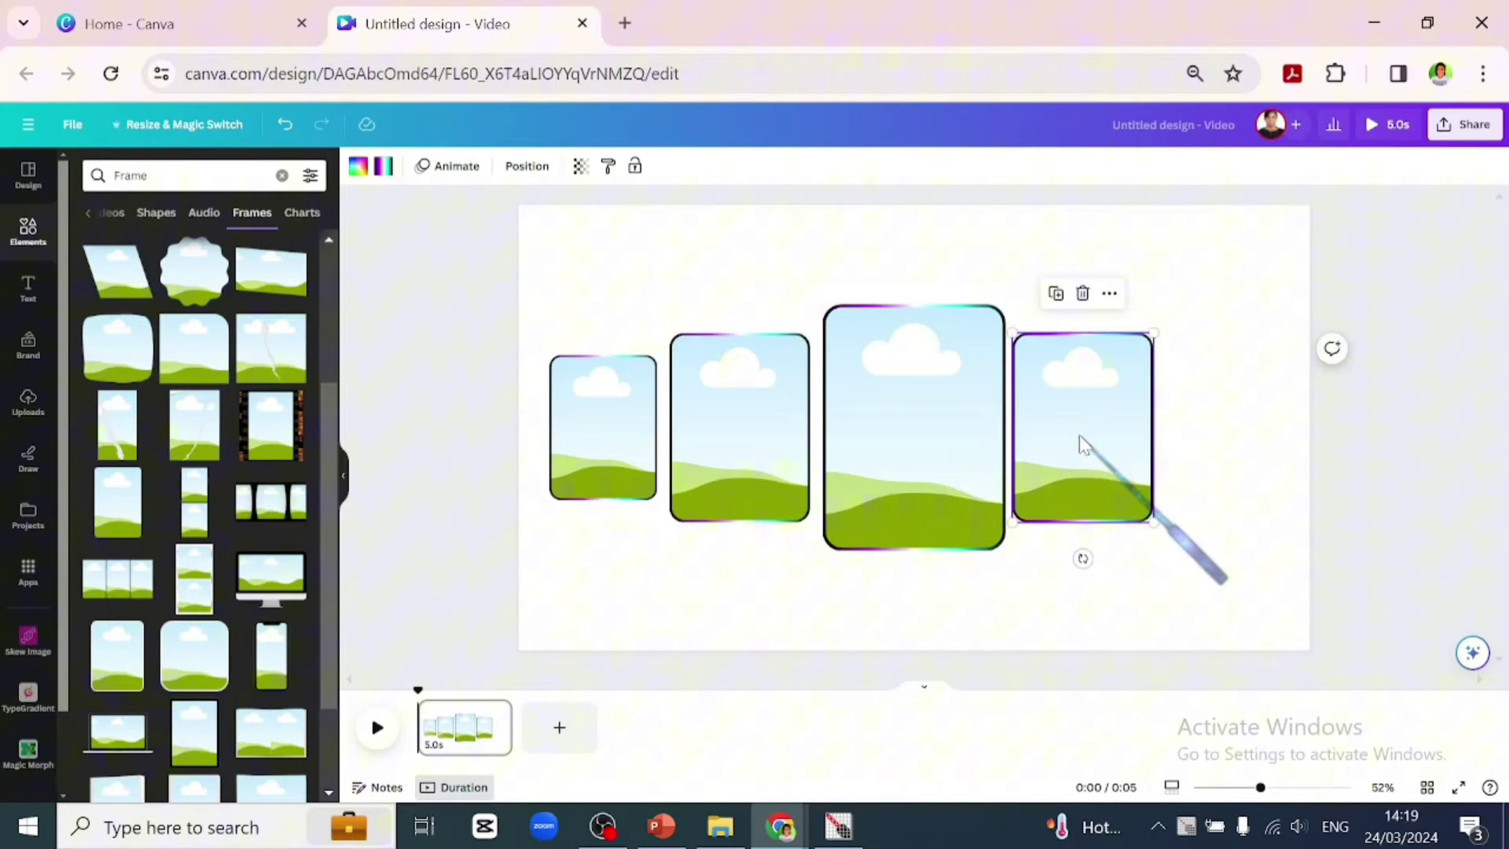
{"action": "left_click", "coordinate": [606, 438]}
{"action": "left_click_drag", "start_coordinate": [606, 438], "coordinate": [1213, 428]}
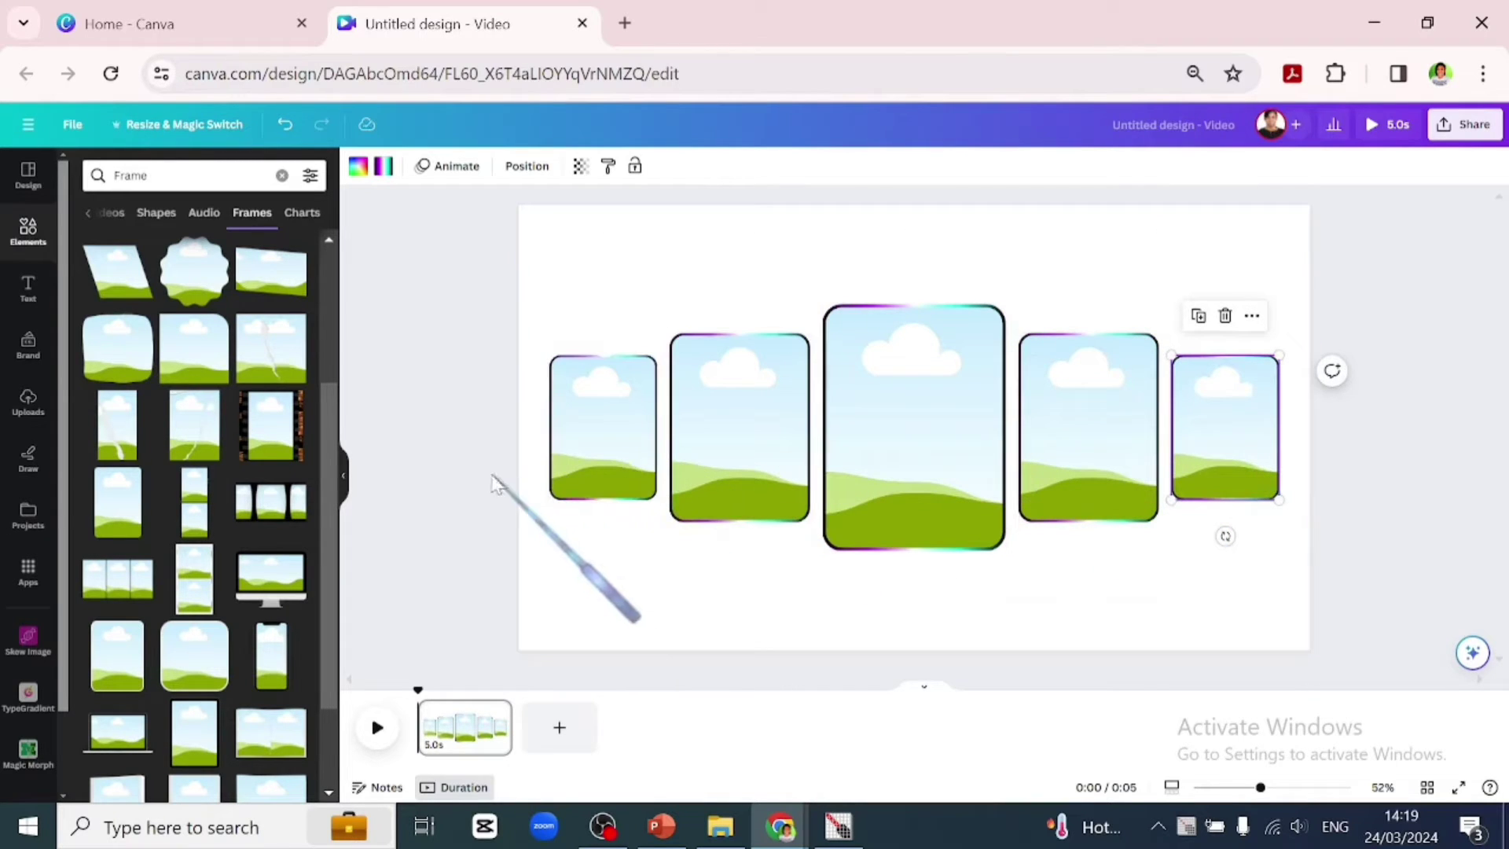
- Select all five frames and check their middle alignment and horizontal spacing
{"action": "left_click_drag", "start_coordinate": [503, 458], "coordinate": [1360, 499]}
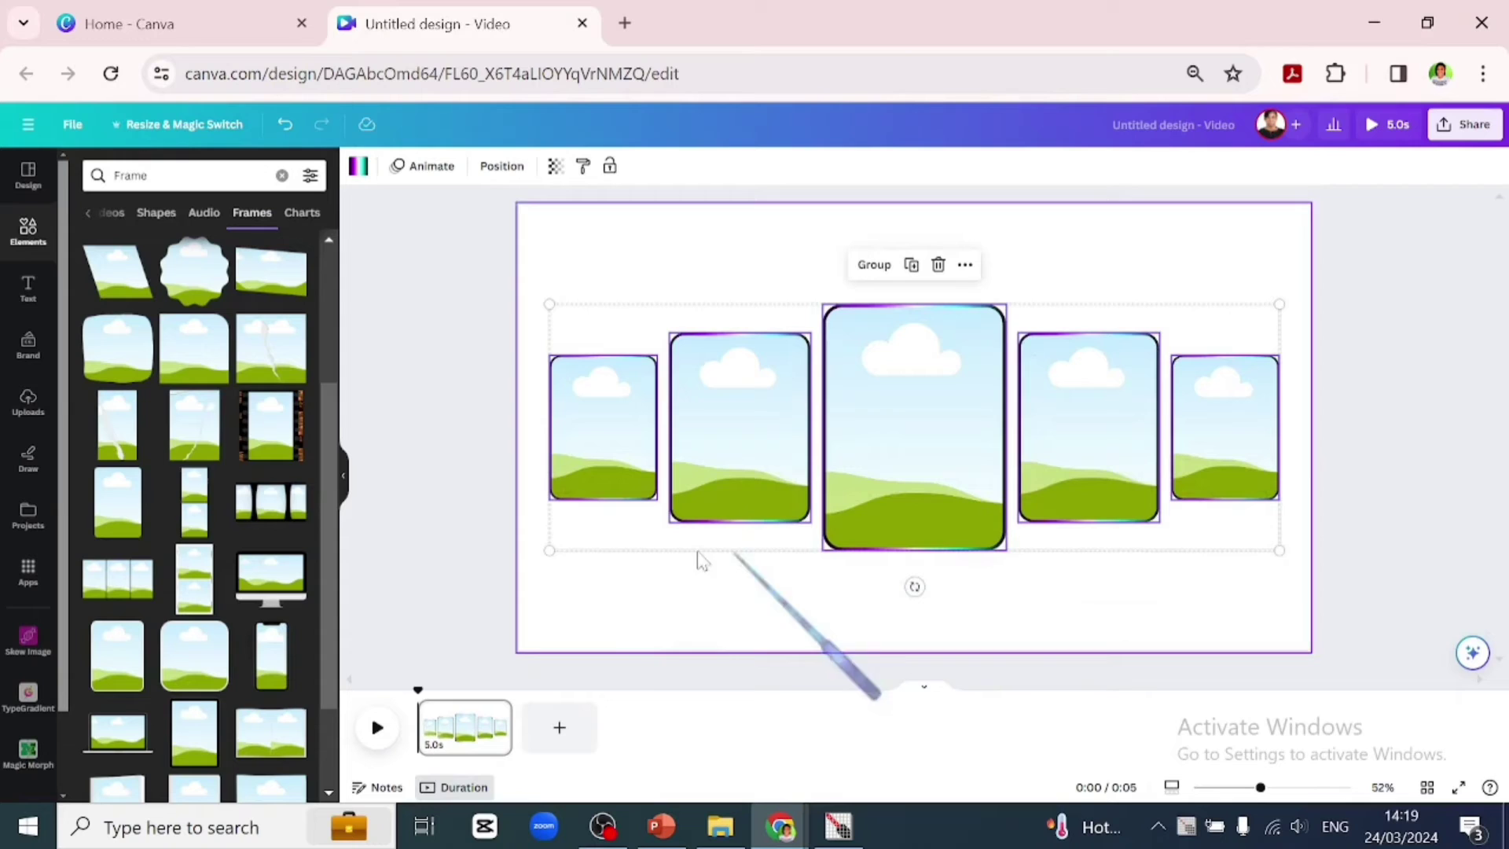
{"action": "left_click", "coordinate": [501, 167]}
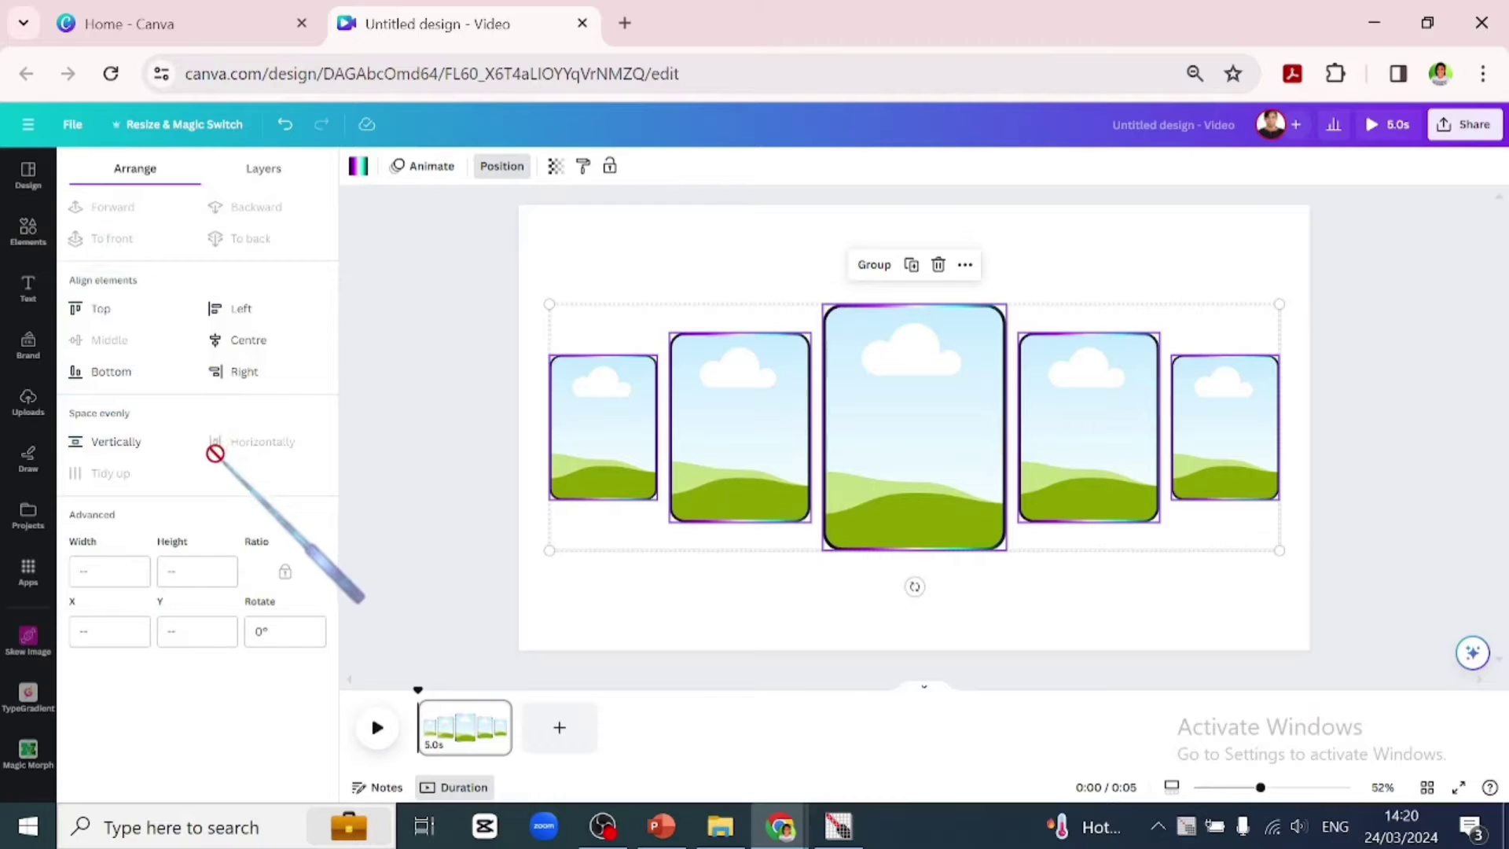
{"action": "left_click", "coordinate": [360, 473]}
- Duplicate the leftmost frame, place the copy above the row and shrink it to about 212 by 285 px
{"action": "left_click", "coordinate": [573, 437]}
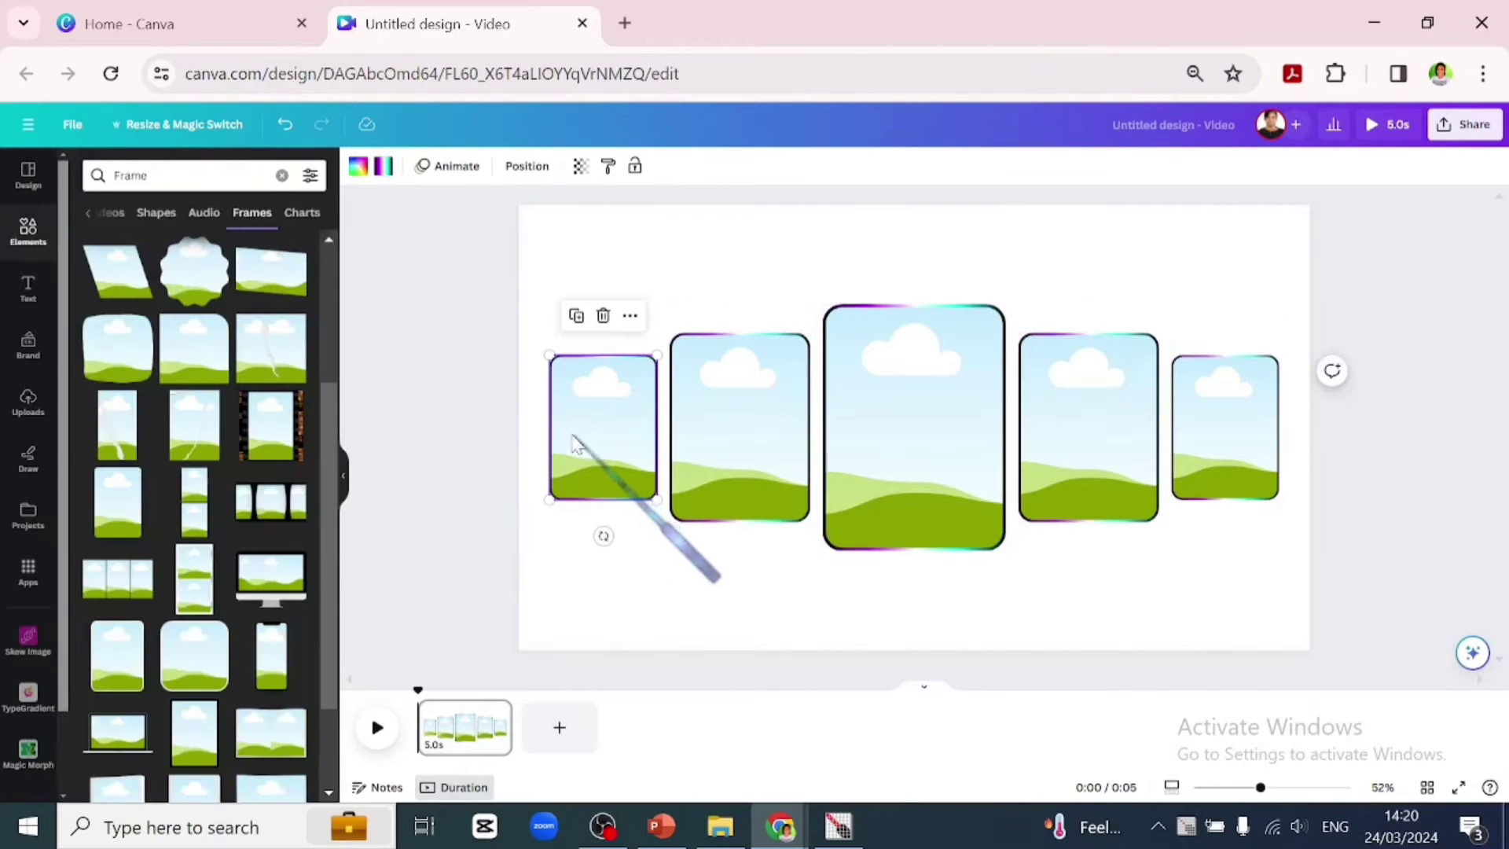
{"action": "left_click", "coordinate": [576, 317]}
{"action": "left_click_drag", "start_coordinate": [605, 430], "coordinate": [652, 277]}
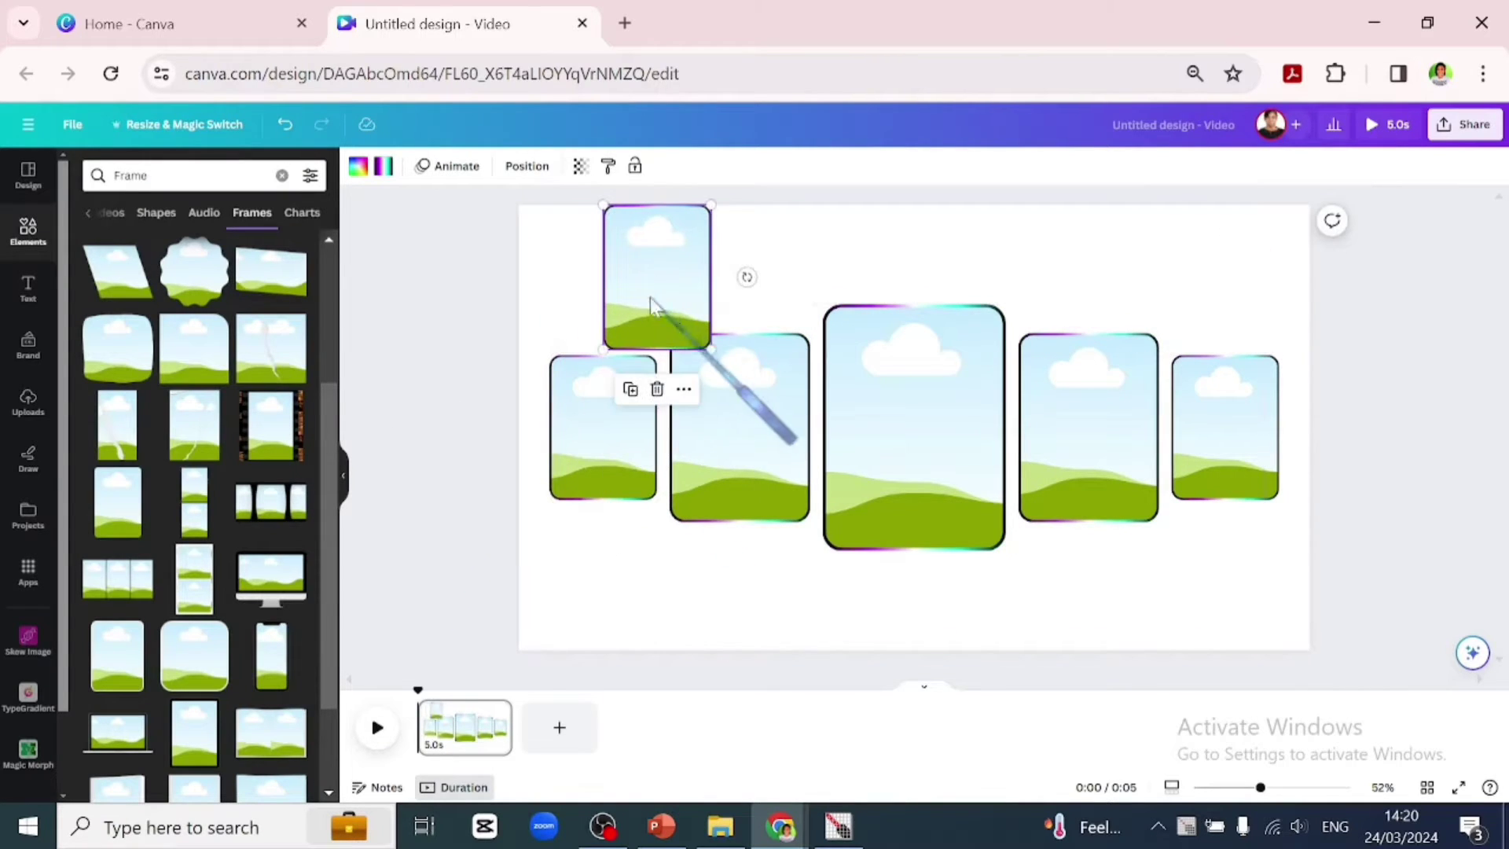
{"action": "left_click_drag", "start_coordinate": [711, 350], "coordinate": [655, 312]}
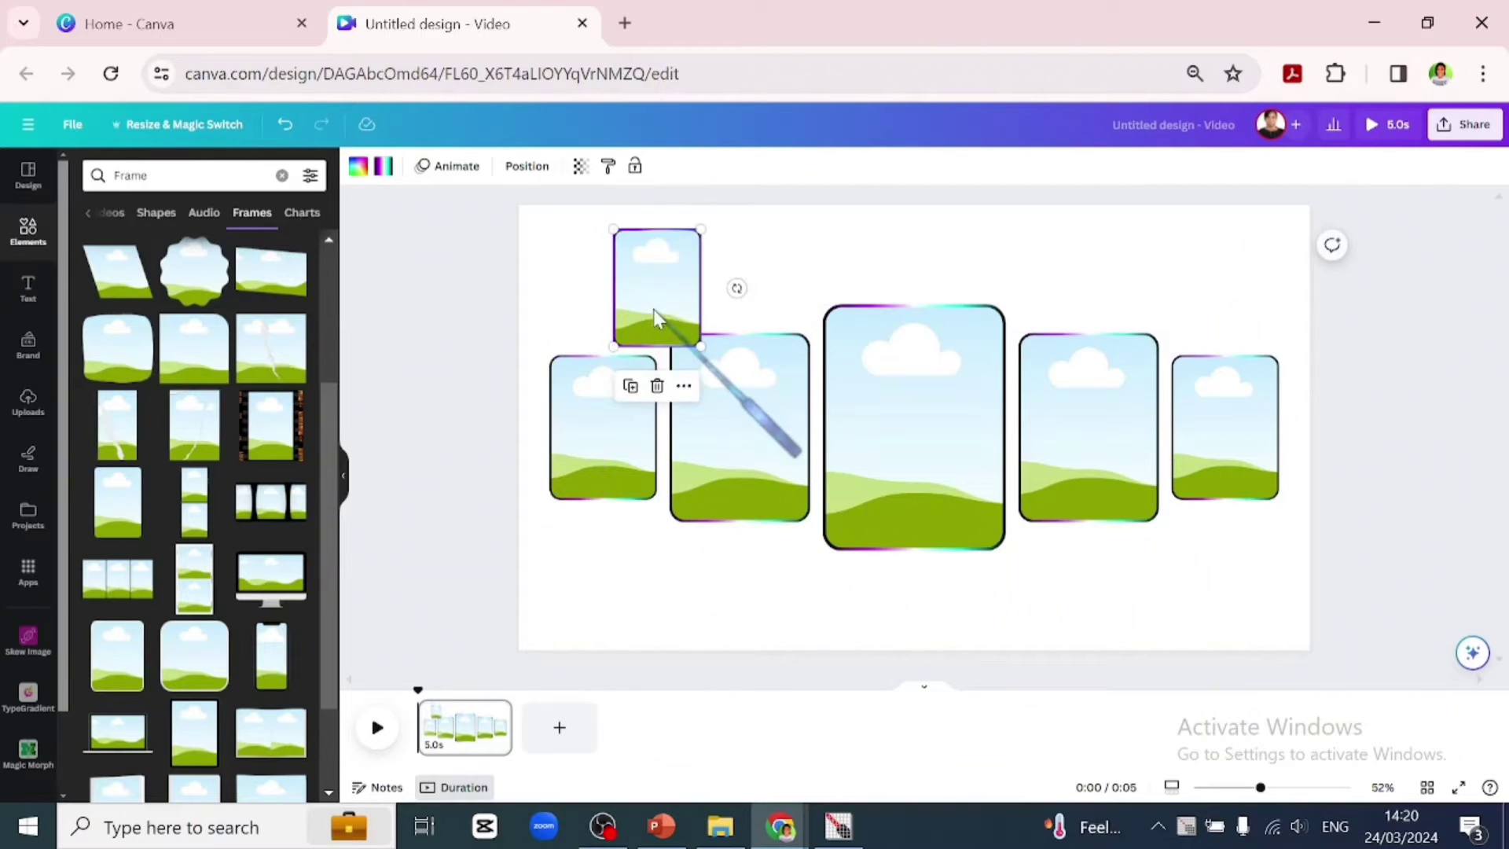
- Duplicate the small upper frame three times and spread the copies across the top of the page
{"action": "left_click", "coordinate": [629, 385]}
{"action": "left_click_drag", "start_coordinate": [712, 213], "coordinate": [811, 339]}
{"action": "left_click", "coordinate": [796, 372]}
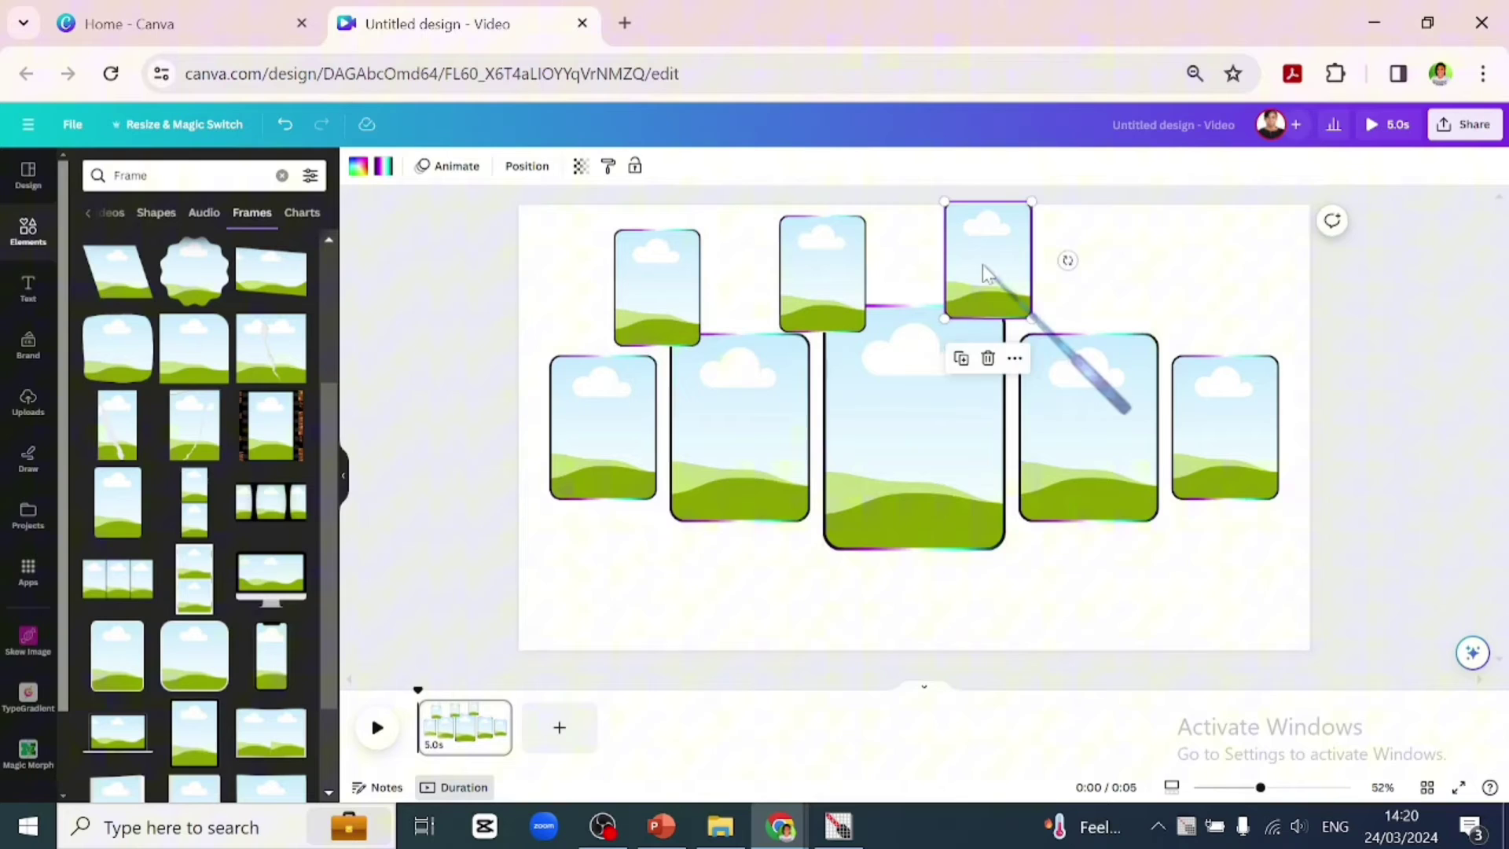
{"action": "left_click_drag", "start_coordinate": [983, 270], "coordinate": [1015, 270]}
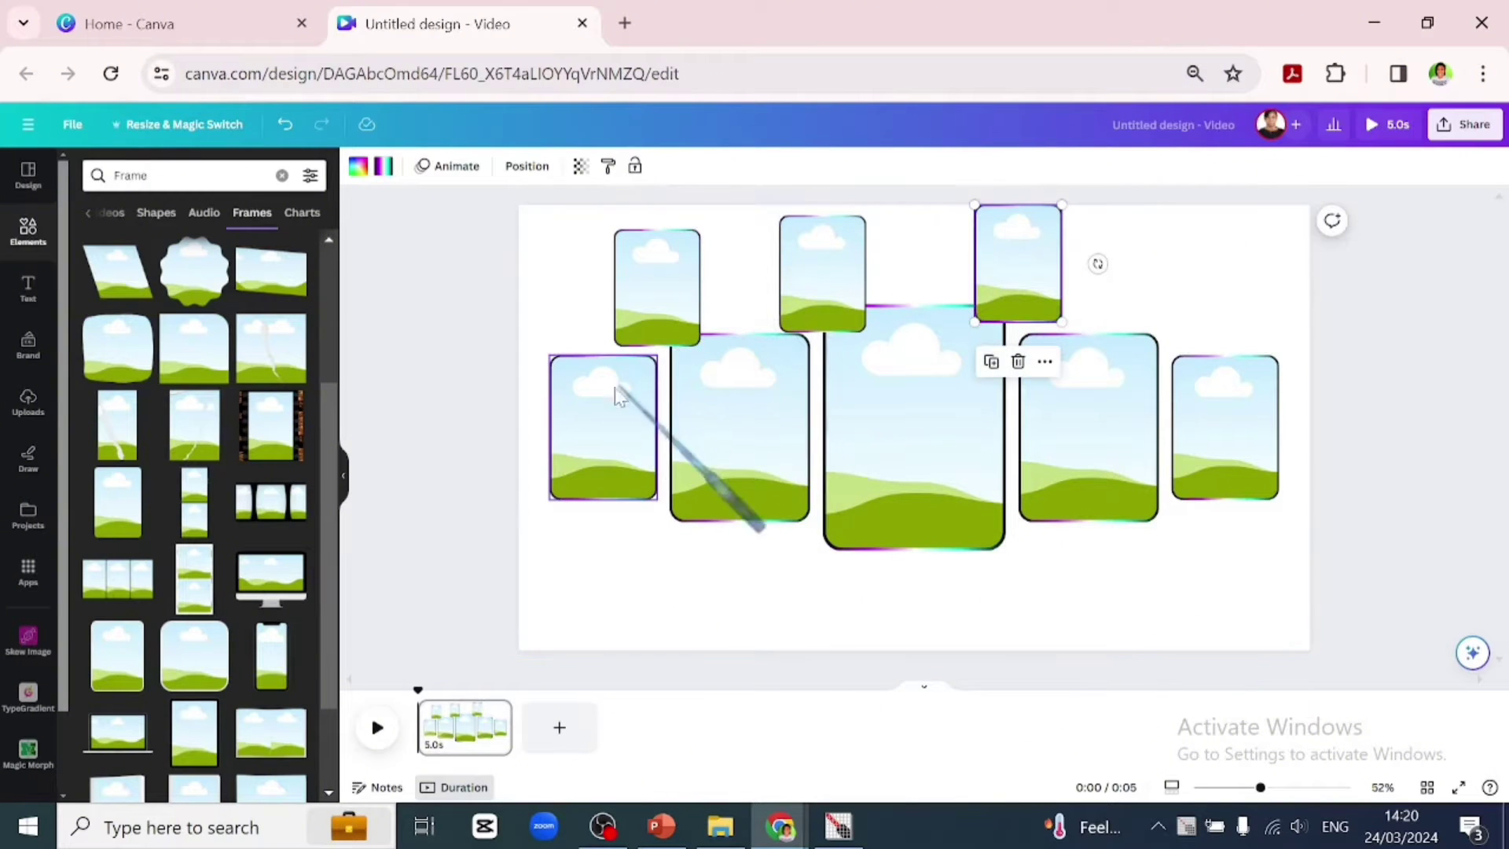
{"action": "left_click_drag", "start_coordinate": [658, 339], "coordinate": [1159, 299]}
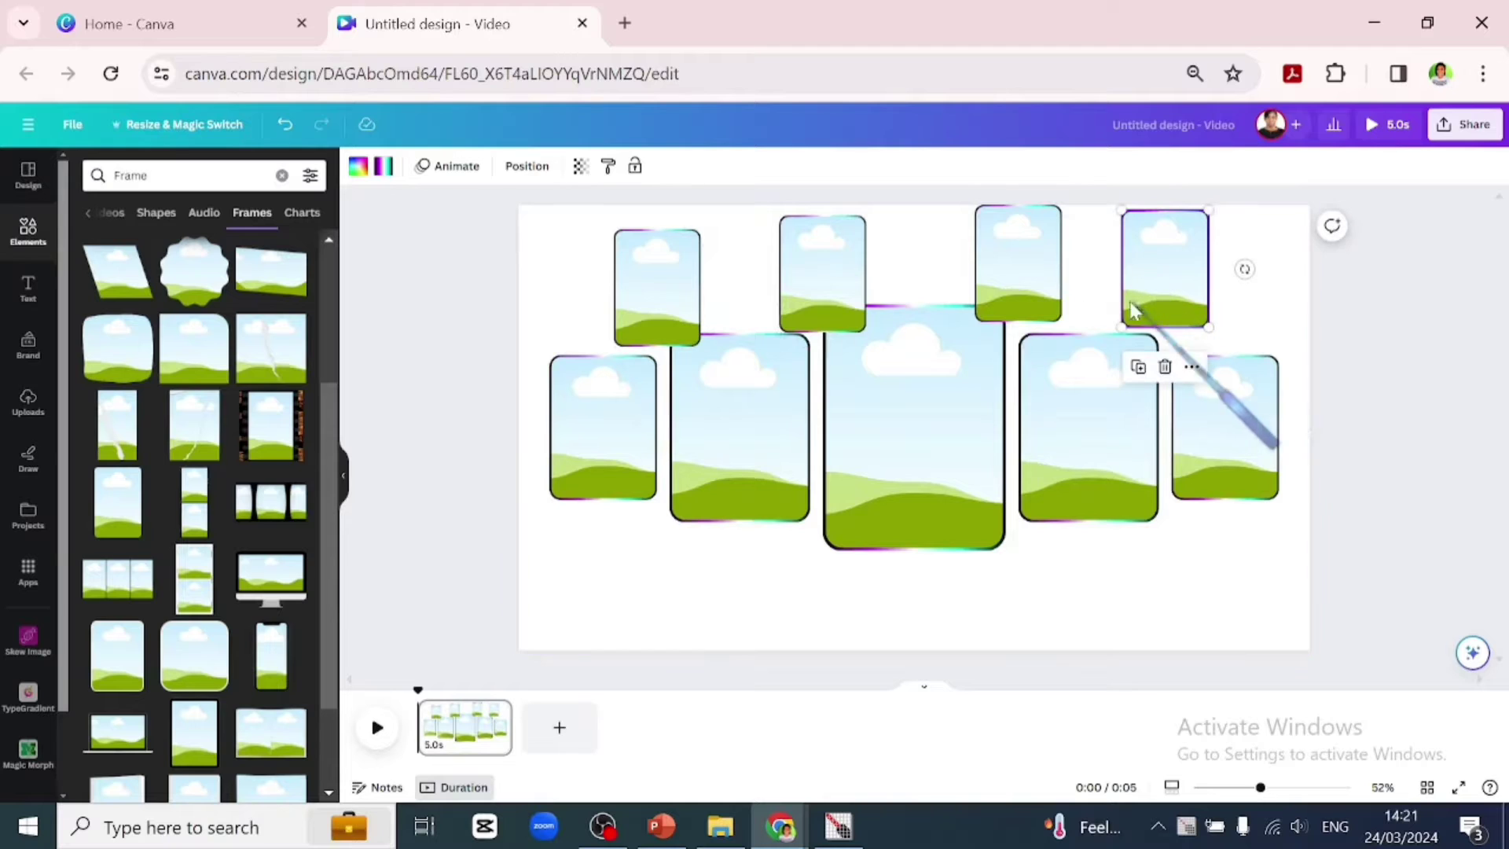
- Align the four small upper frames to their common middle and deselect them
{"action": "left_click_drag", "start_coordinate": [563, 296], "coordinate": [1207, 289]}
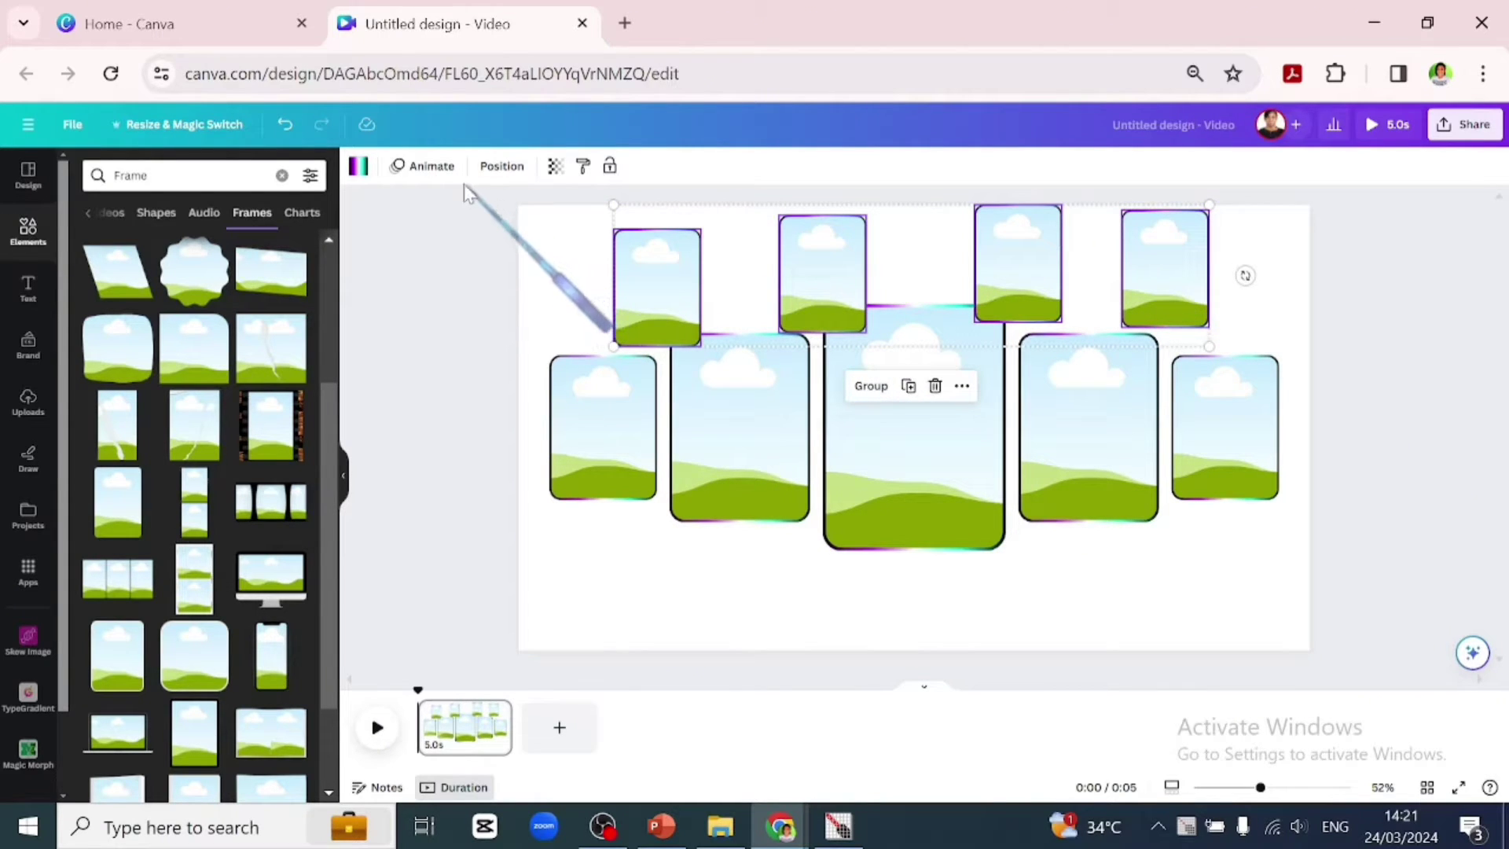
{"action": "left_click", "coordinate": [495, 168]}
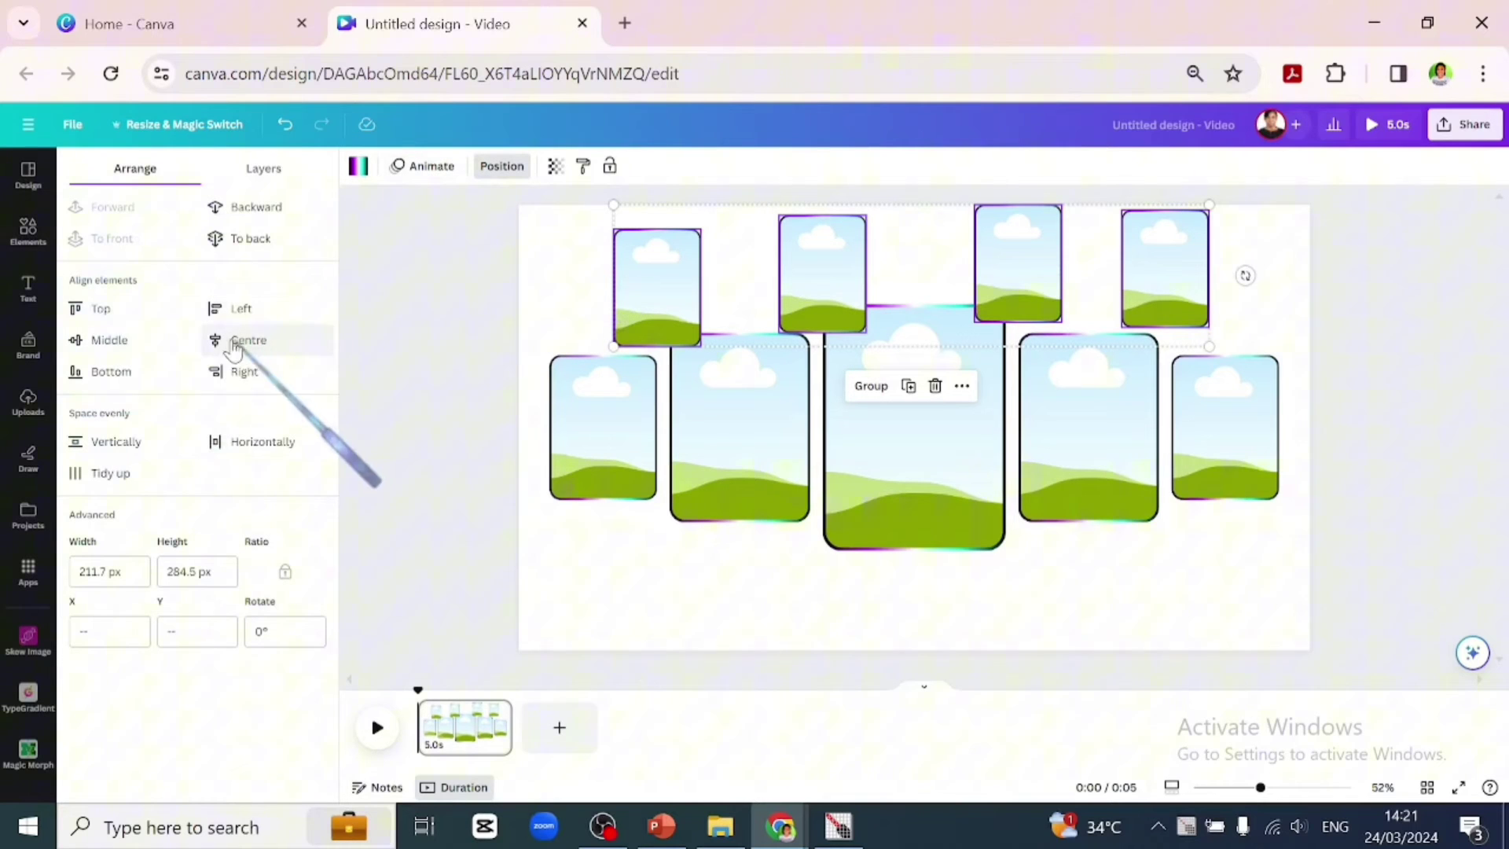
{"action": "left_click", "coordinate": [110, 339]}
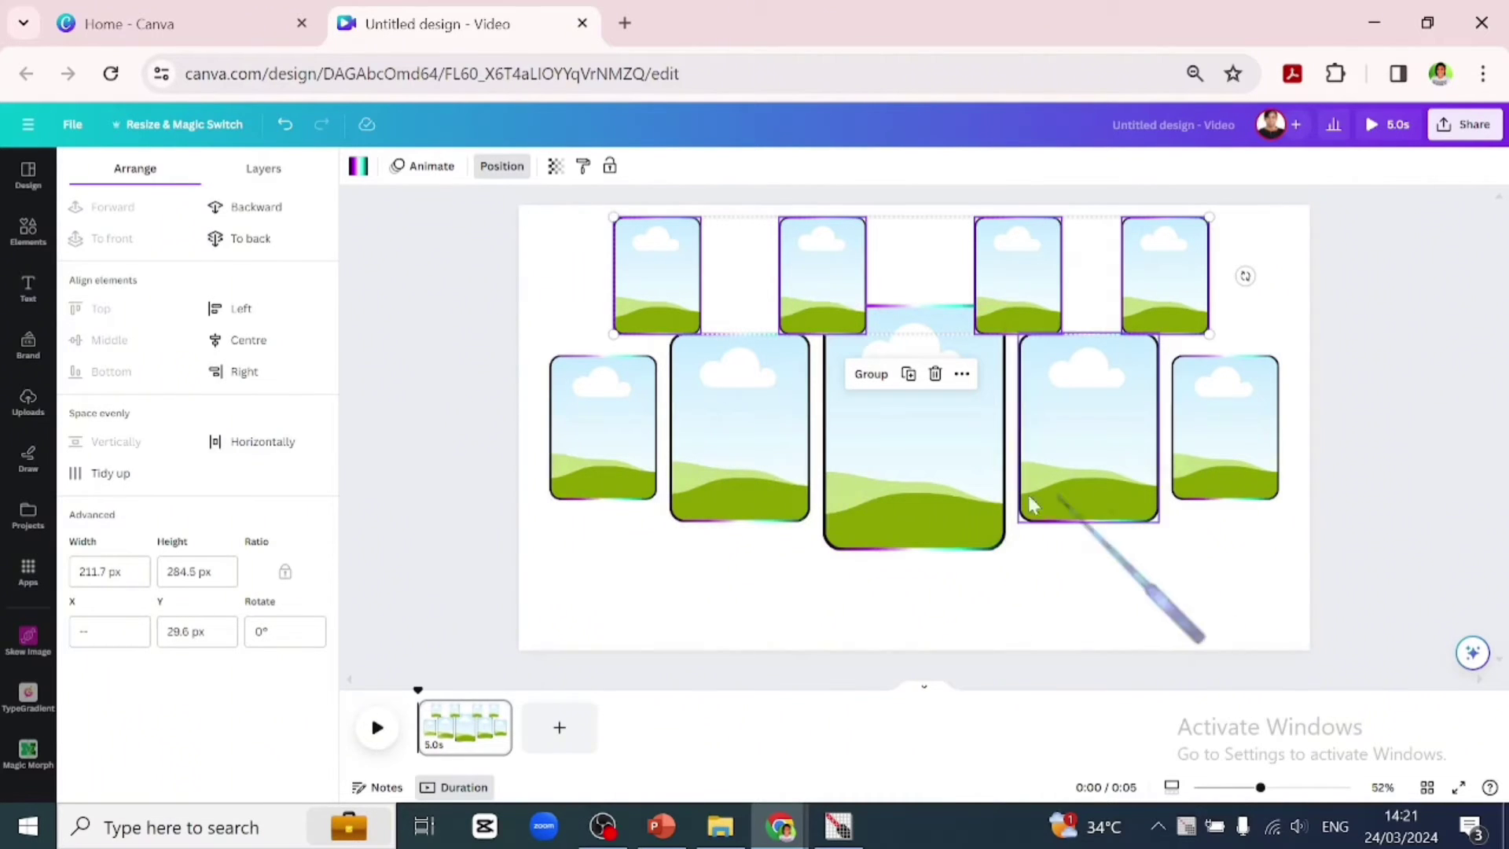
{"action": "left_click", "coordinate": [422, 366]}
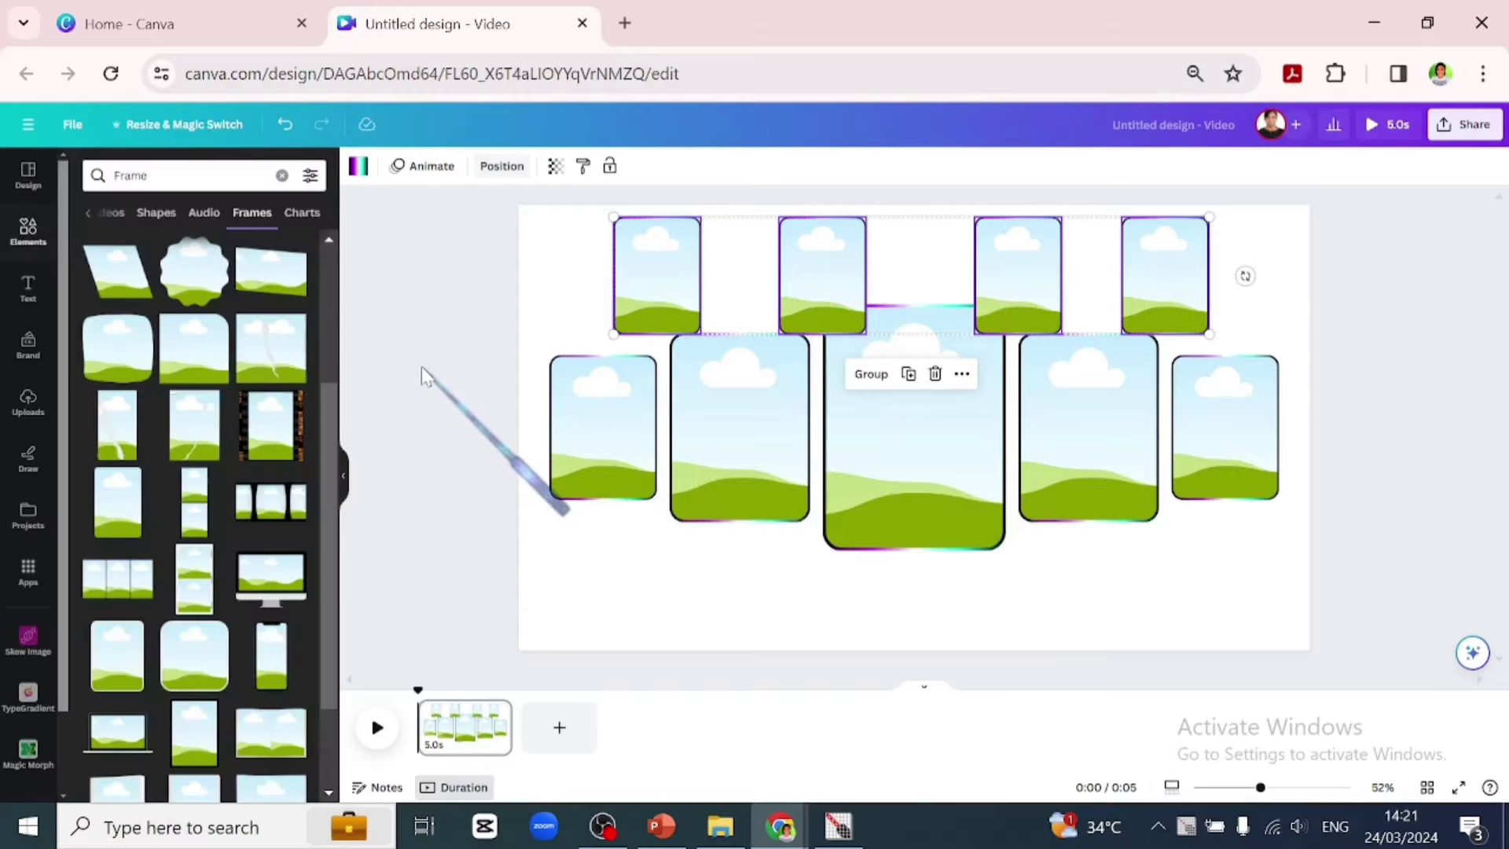
{"action": "left_click", "coordinate": [414, 367]}
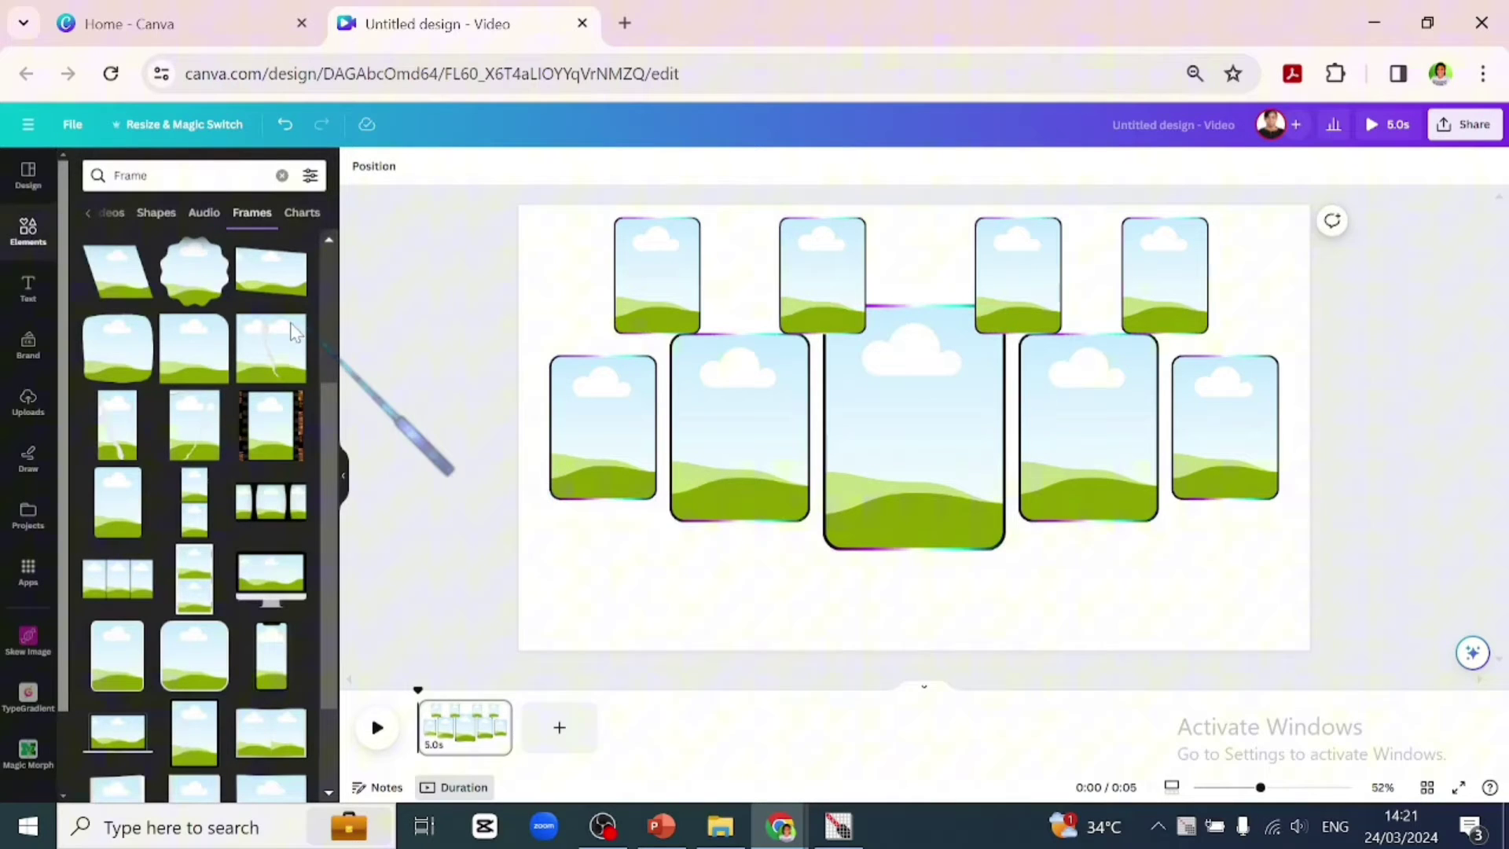
- Search the elements for "beautiful black lady" and show only the photo results
{"action": "left_click", "coordinate": [13, 237]}
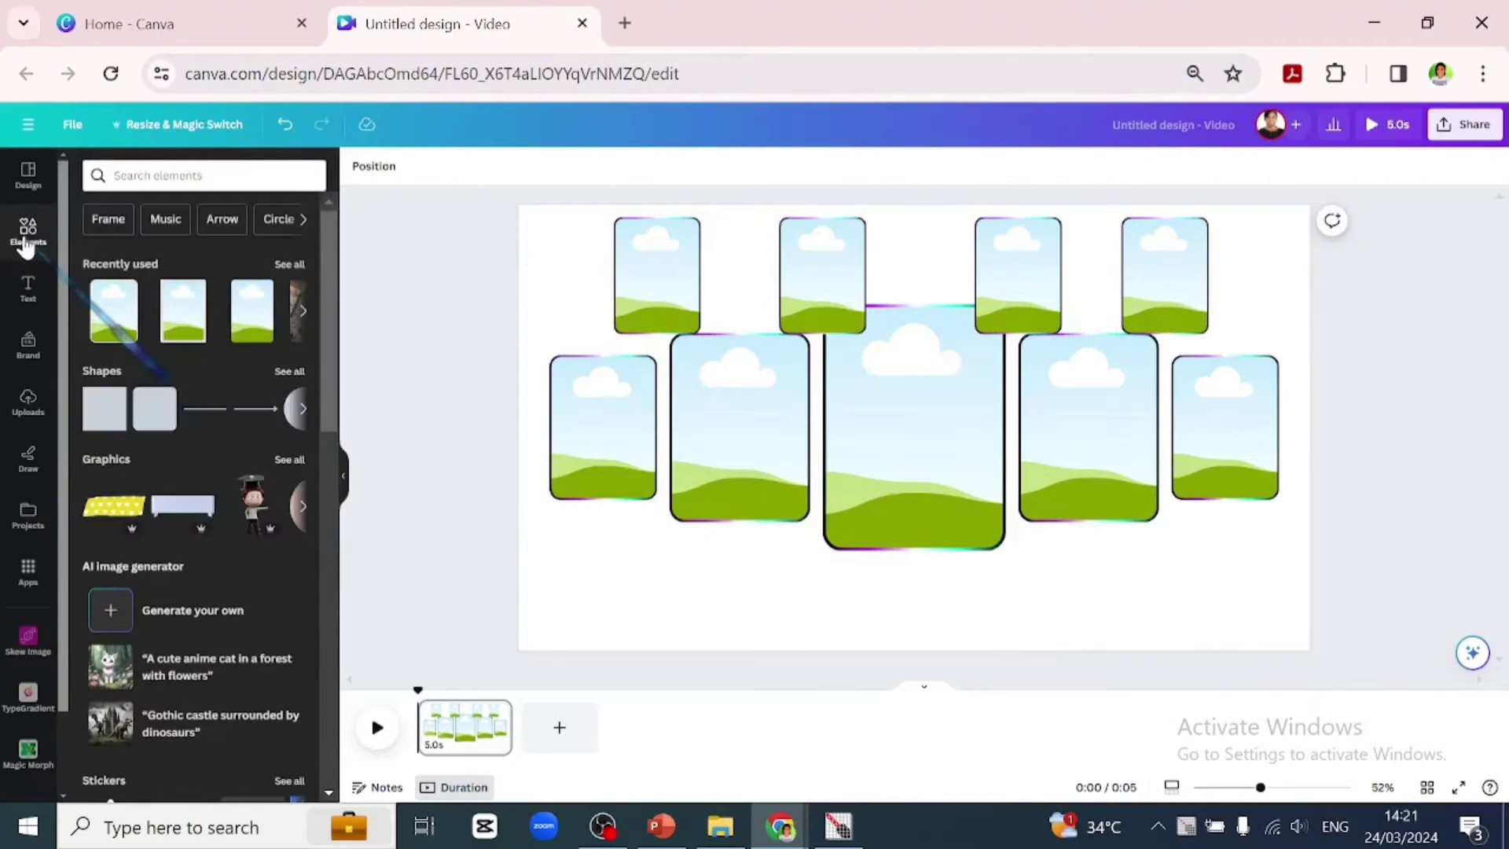
{"action": "type", "text": "beautiful black lady"}
{"action": "key", "text": "Return"}
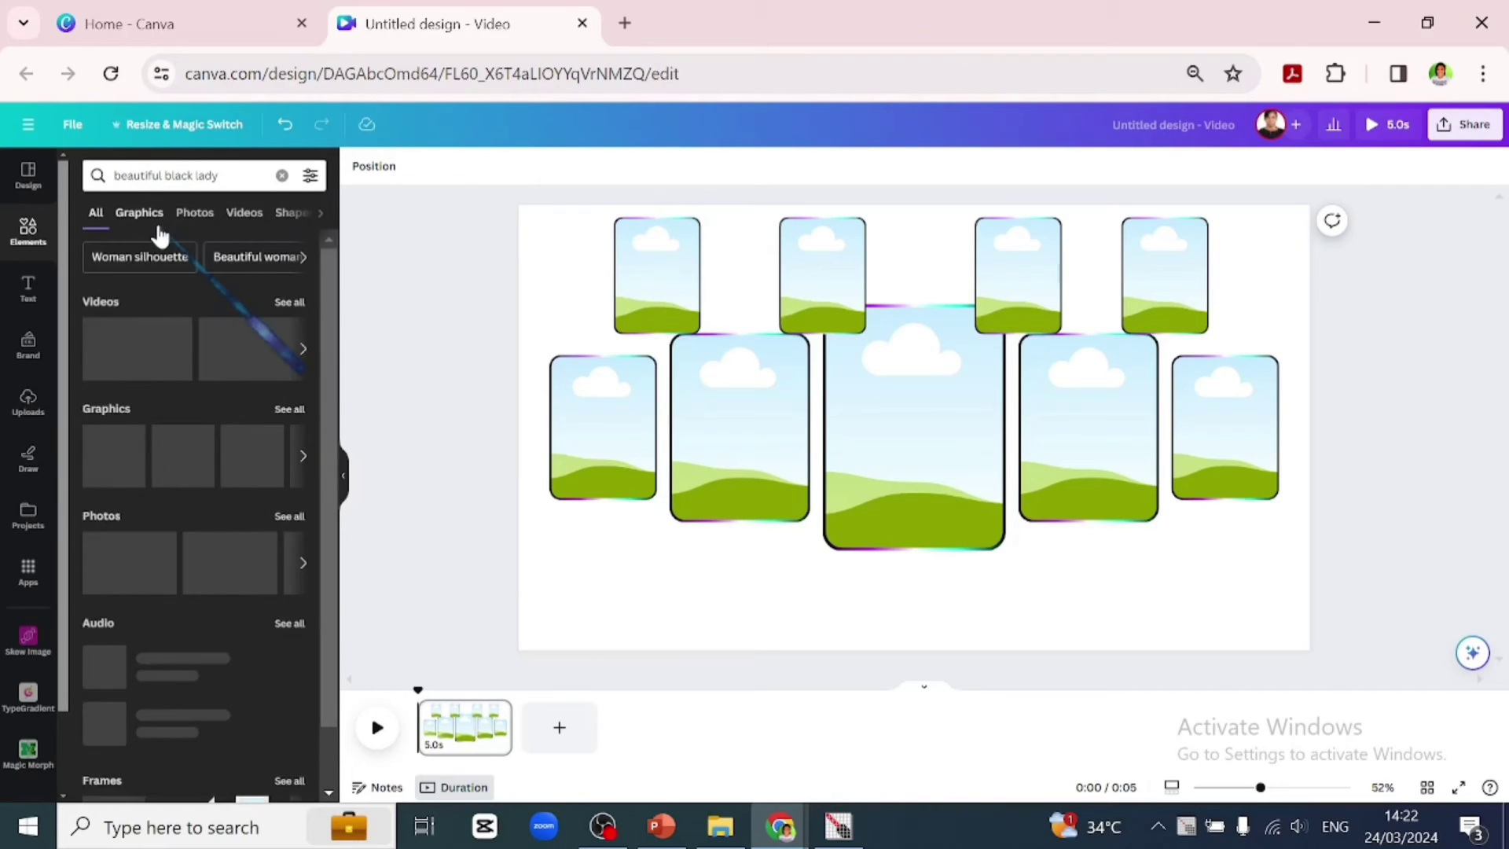
{"action": "left_click", "coordinate": [288, 517]}
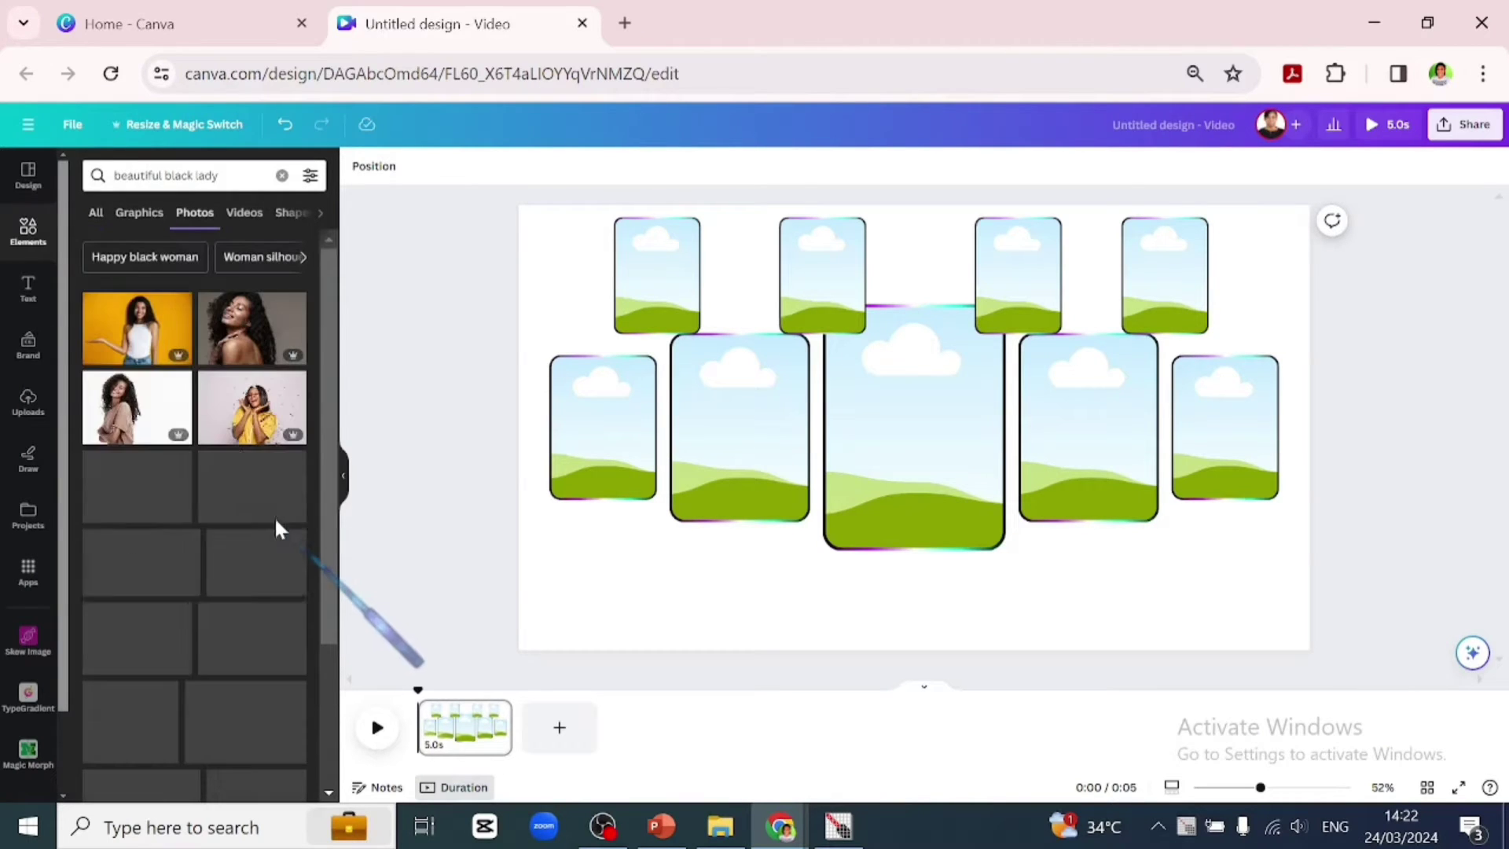
- Fill the large central frame with the photo of the smiling curly-haired woman and reposition it so her face is centred
{"action": "left_click", "coordinate": [233, 356]}
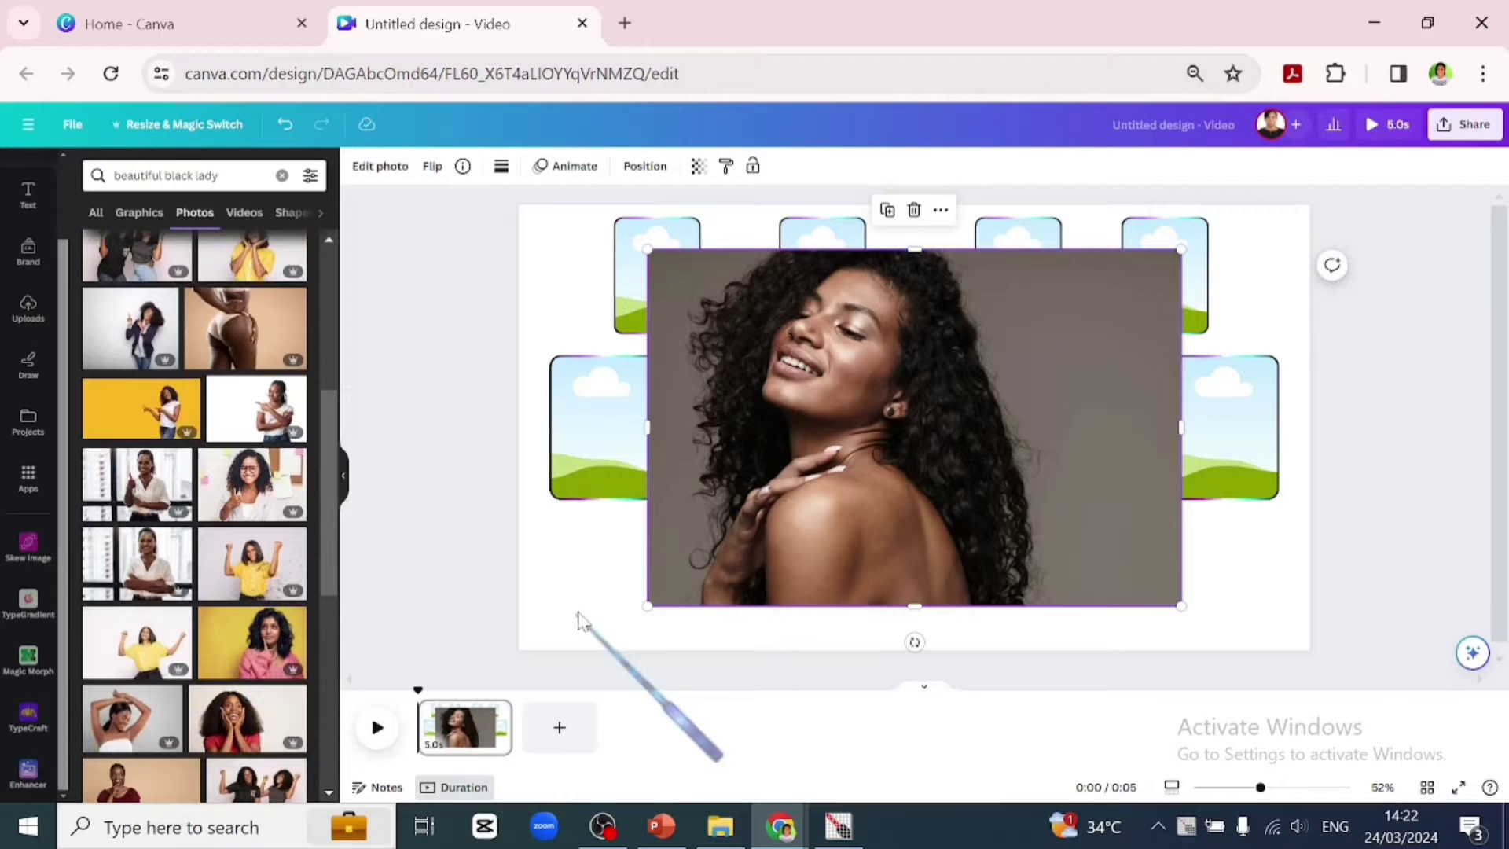
{"action": "left_click_drag", "start_coordinate": [748, 529], "coordinate": [874, 519]}
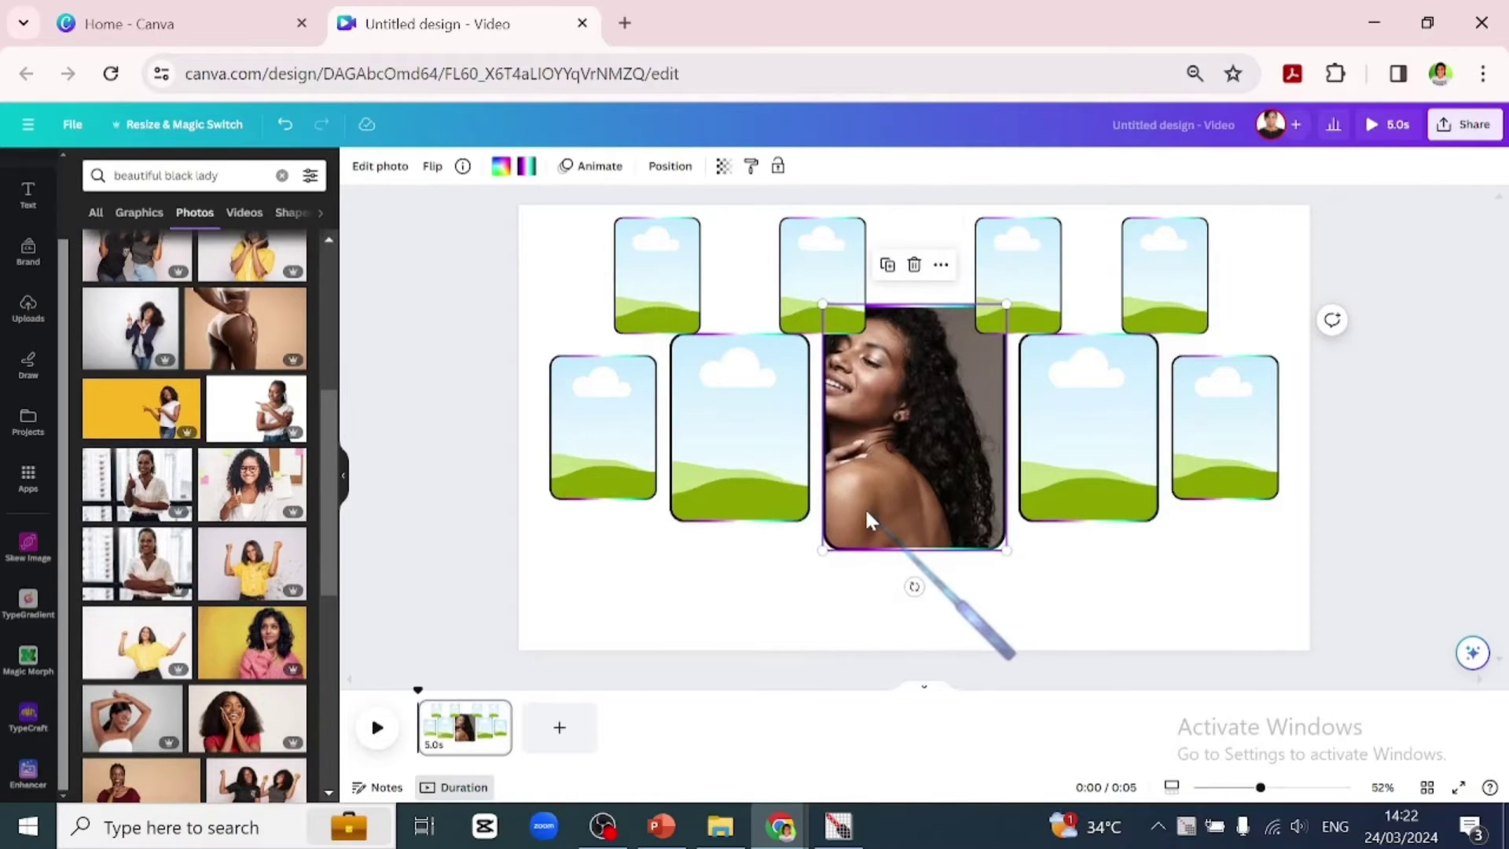
{"action": "double_click", "coordinate": [866, 511]}
{"action": "left_click_drag", "start_coordinate": [865, 385], "coordinate": [919, 392]}
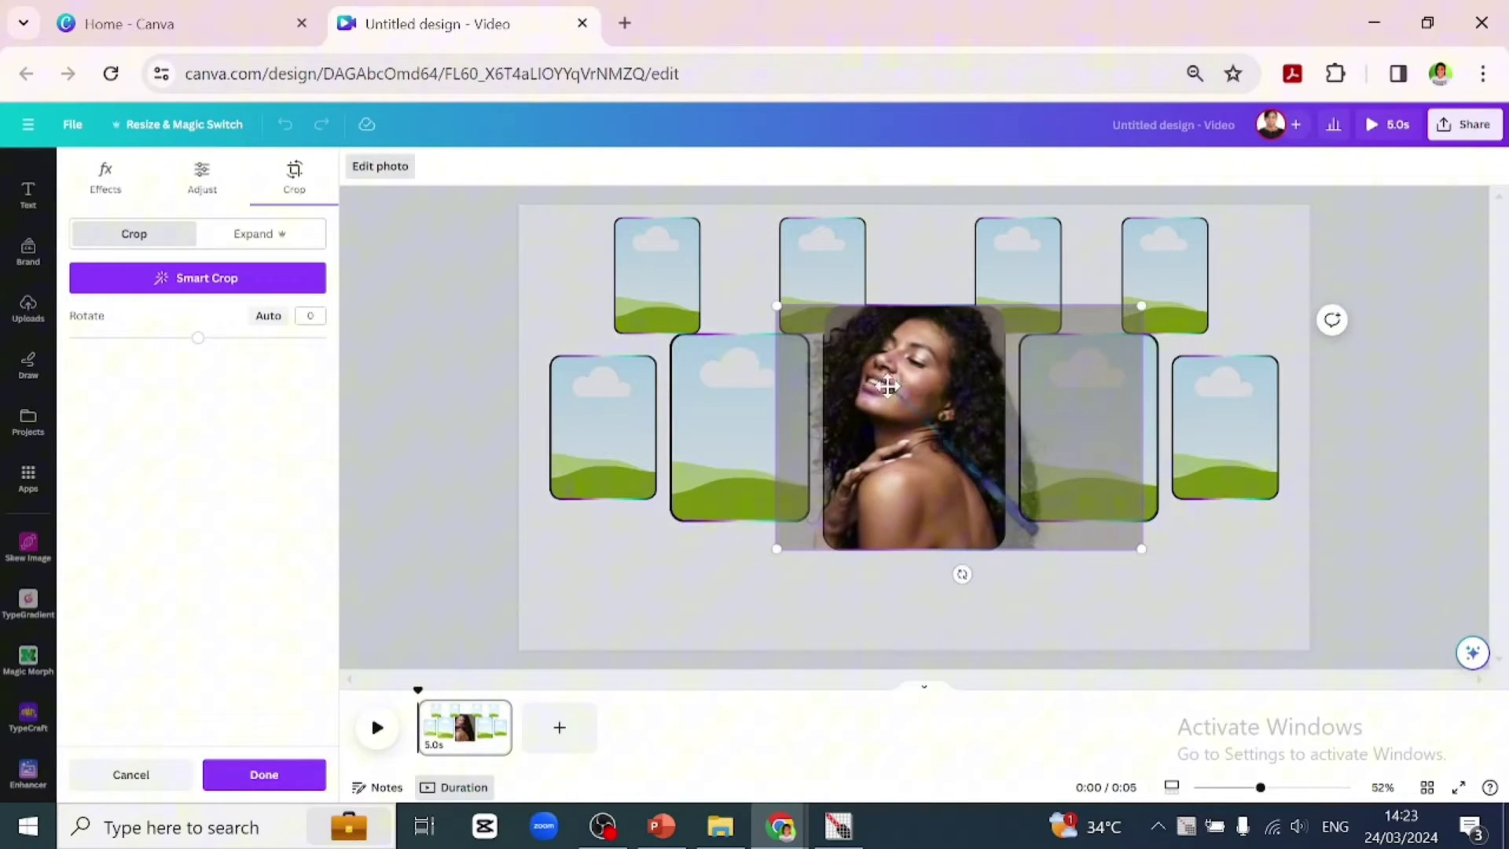
{"action": "left_click", "coordinate": [451, 306]}
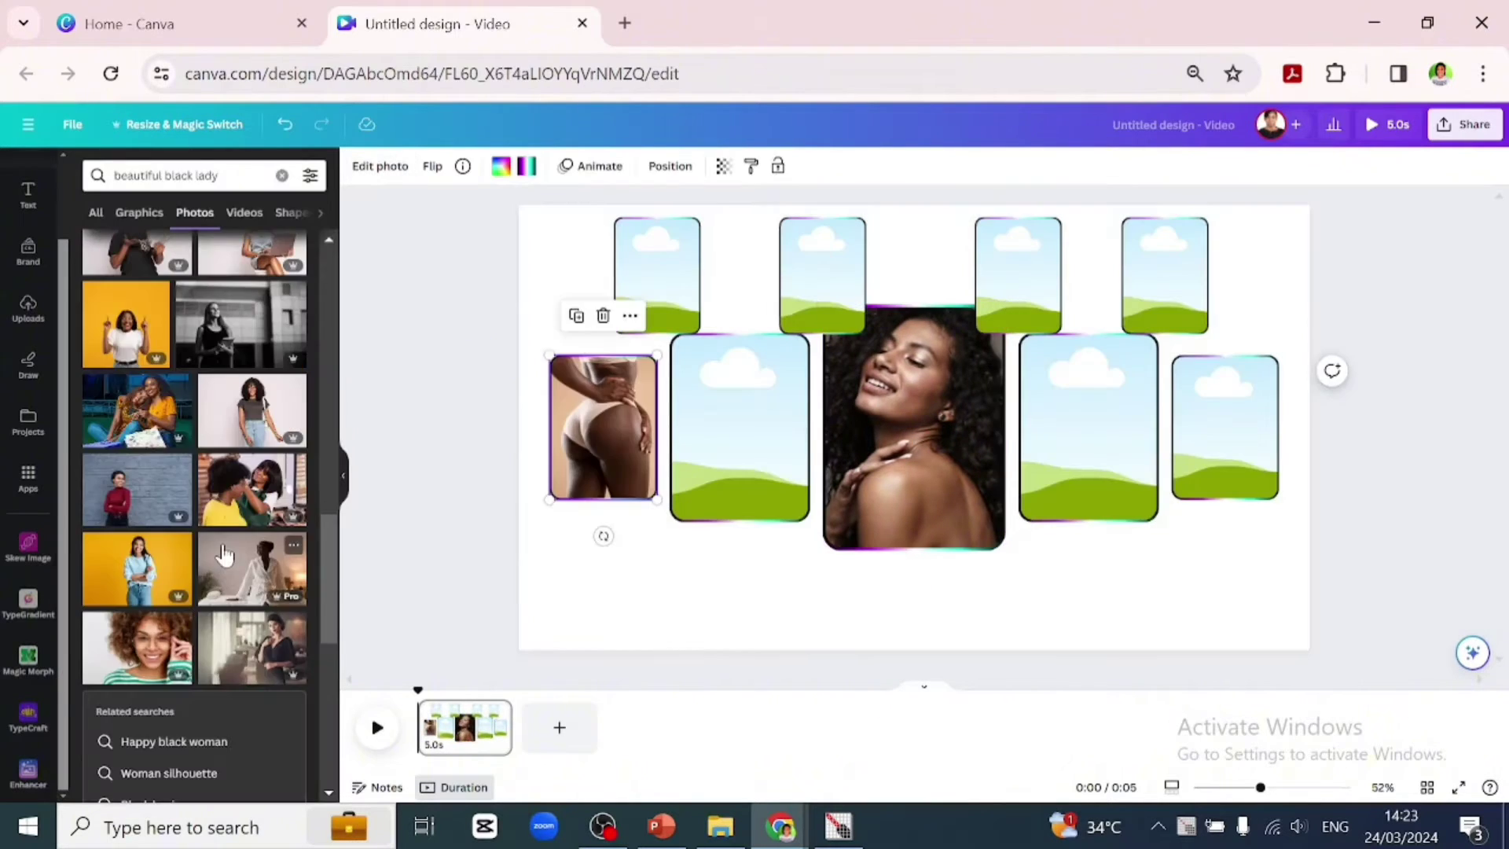
- Fill the frame just left of the centre with the white bathrobe photo and adjust its crop
{"action": "left_click_drag", "start_coordinate": [224, 555], "coordinate": [660, 418]}
{"action": "double_click", "coordinate": [692, 419]}
{"action": "left_click", "coordinate": [462, 376]}
- Fill the leftmost middle-row frame with the white-towel portrait and the leftmost upper frame with the raised-arms photo, adjusting the latter's crop
{"action": "scroll", "coordinate": [197, 511], "scroll_direction": "down", "scroll_amount": 3}
{"action": "left_click_drag", "start_coordinate": [252, 635], "coordinate": [574, 426]}
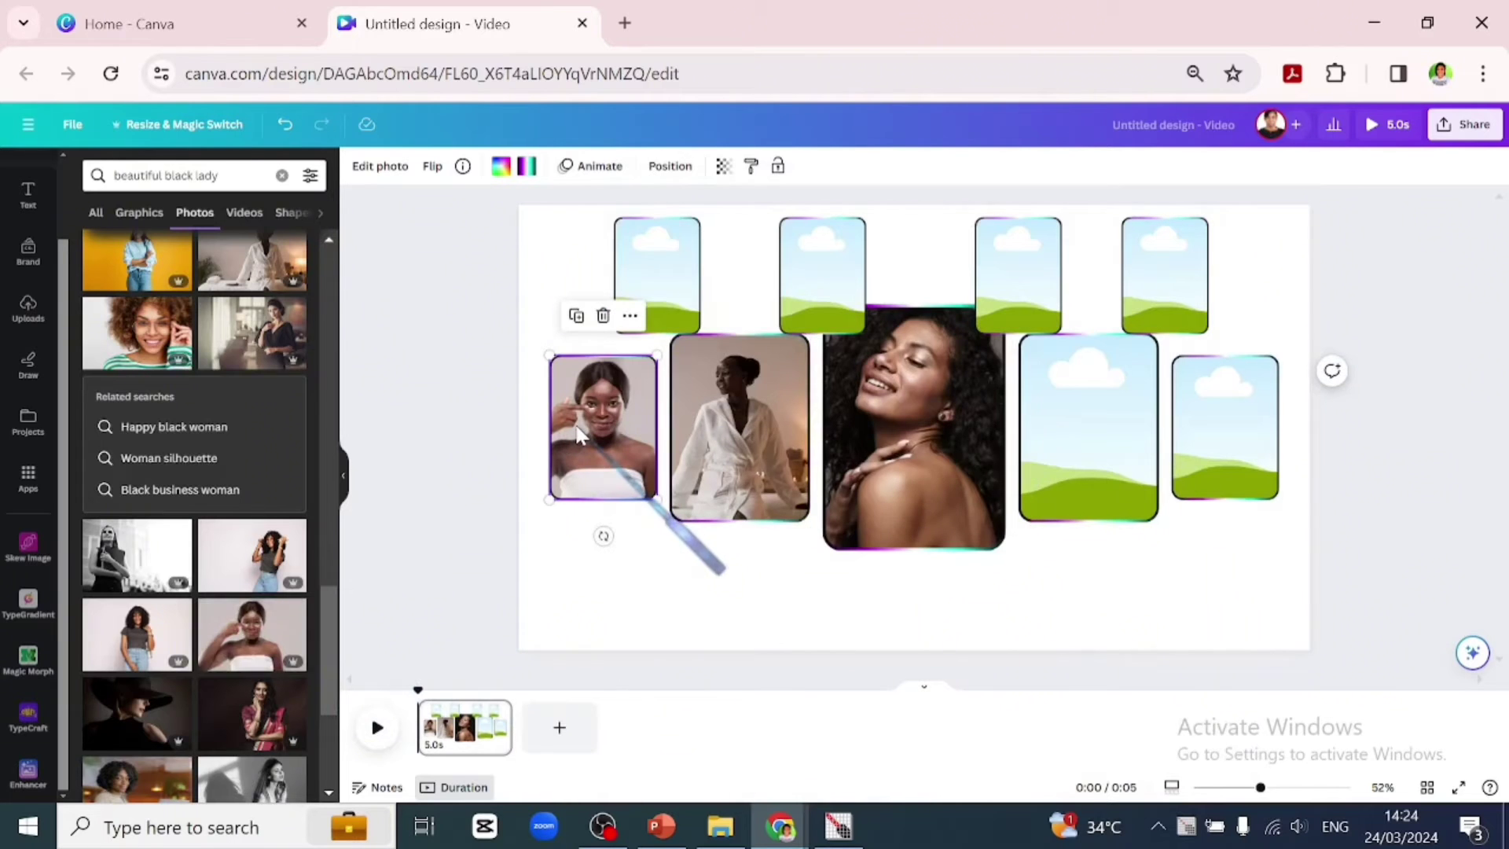
{"action": "scroll", "coordinate": [197, 471], "scroll_direction": "down", "scroll_amount": 3}
{"action": "left_click_drag", "start_coordinate": [135, 440], "coordinate": [693, 293]}
{"action": "double_click", "coordinate": [663, 278]}
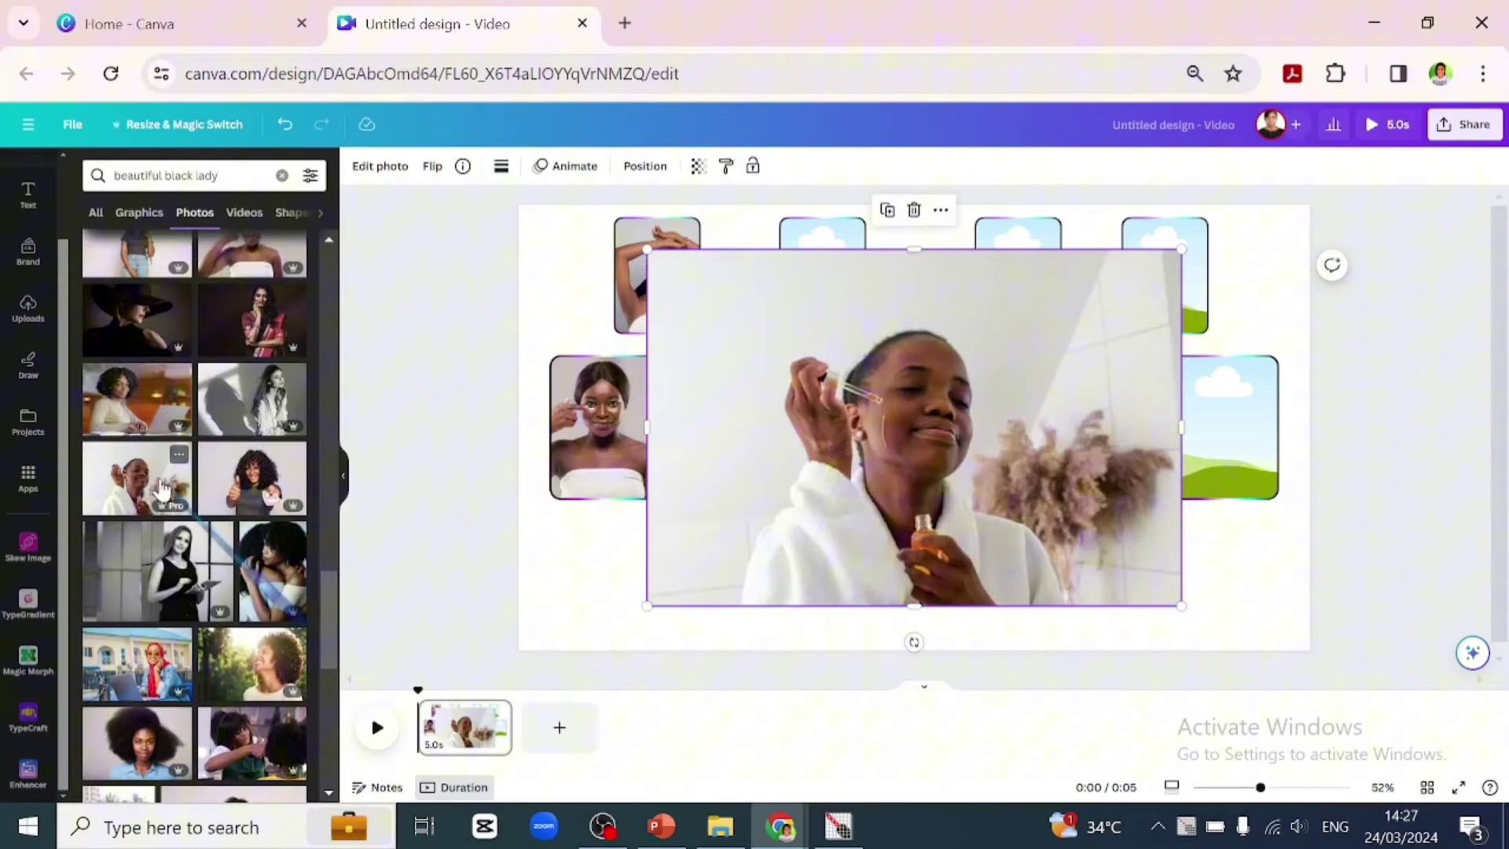
- Put the serum dropper photo in the frame left of the centre and the white bathrobe photo, recropped, in the rightmost upper frame
{"action": "left_click_drag", "start_coordinate": [847, 531], "coordinate": [794, 503]}
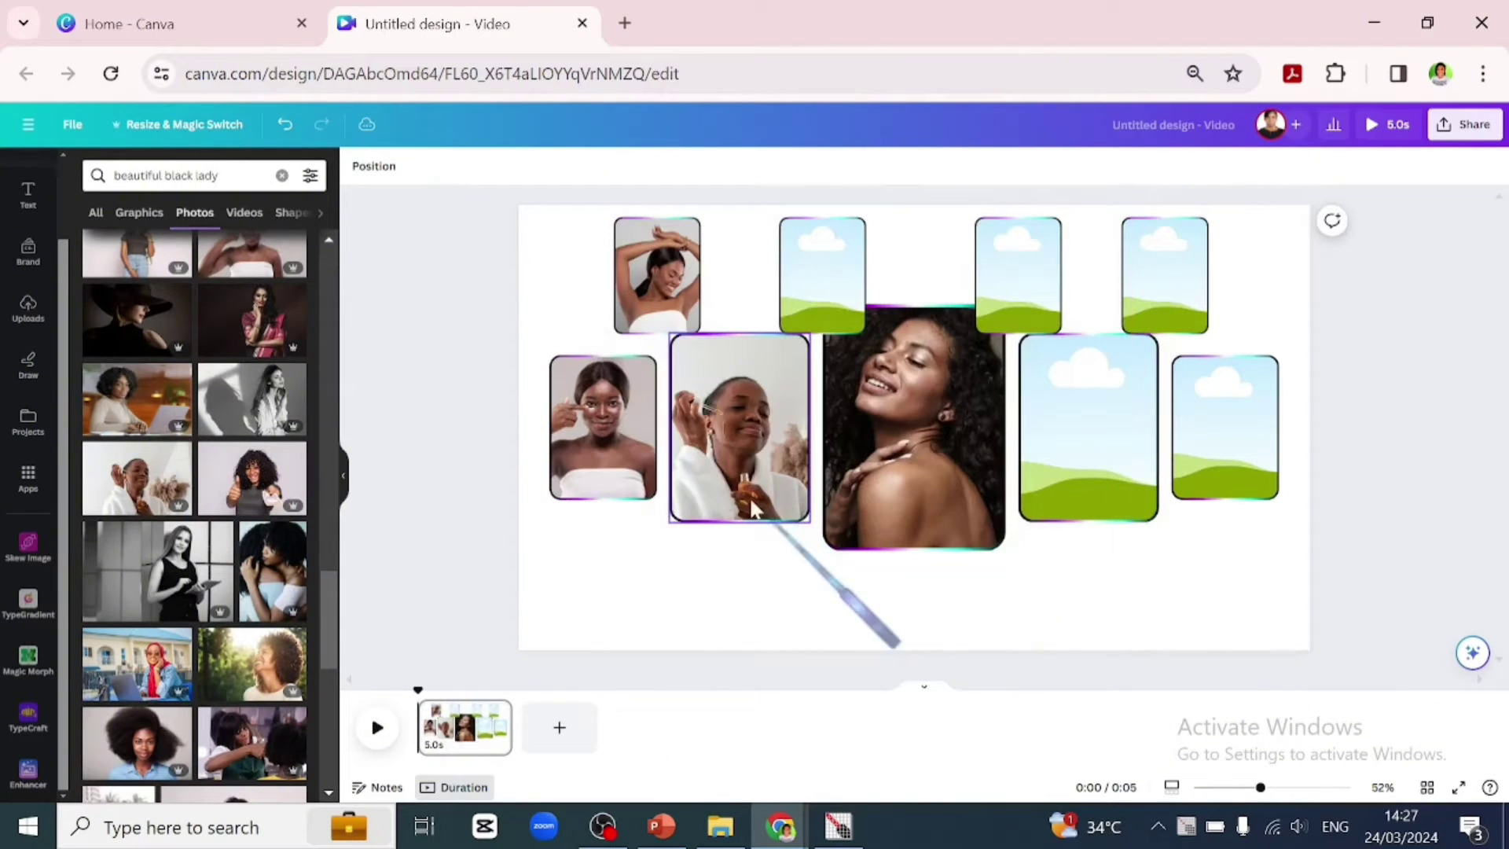
{"action": "scroll", "coordinate": [196, 472], "scroll_direction": "down", "scroll_amount": 5}
{"action": "left_click_drag", "start_coordinate": [252, 404], "coordinate": [1150, 294]}
{"action": "double_click", "coordinate": [1171, 291]}
{"action": "left_click", "coordinate": [1129, 301]}
- Fill the frame right of the centre with the shoulder cream photo and the second upper frame with the cotton pad photo
{"action": "scroll", "coordinate": [174, 488], "scroll_direction": "down", "scroll_amount": 5}
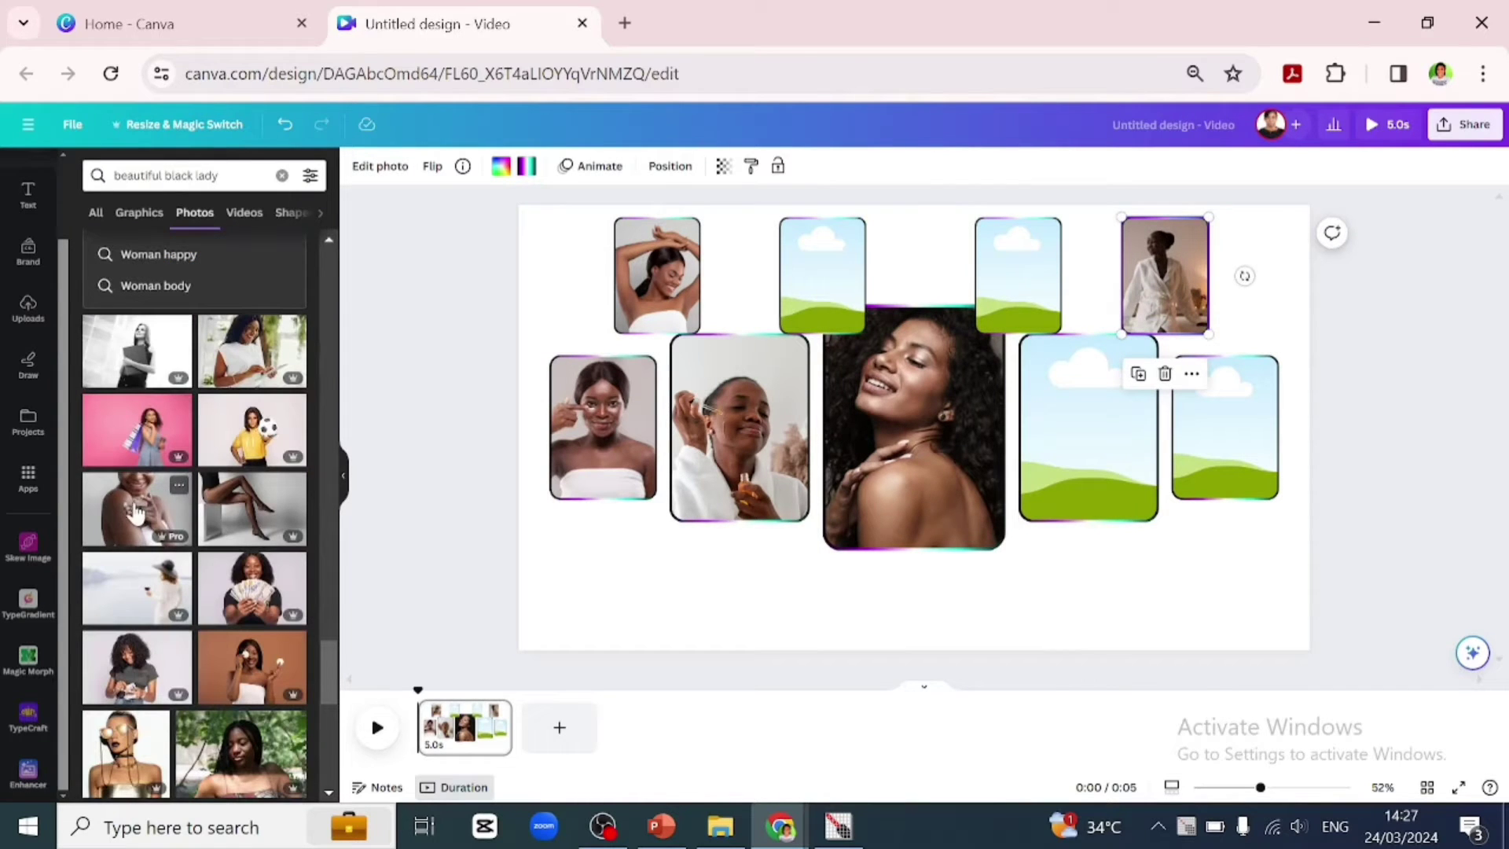
{"action": "left_click_drag", "start_coordinate": [135, 511], "coordinate": [1027, 498]}
{"action": "scroll", "coordinate": [197, 511], "scroll_direction": "down", "scroll_amount": 2}
{"action": "left_click_drag", "start_coordinate": [251, 549], "coordinate": [781, 295]}
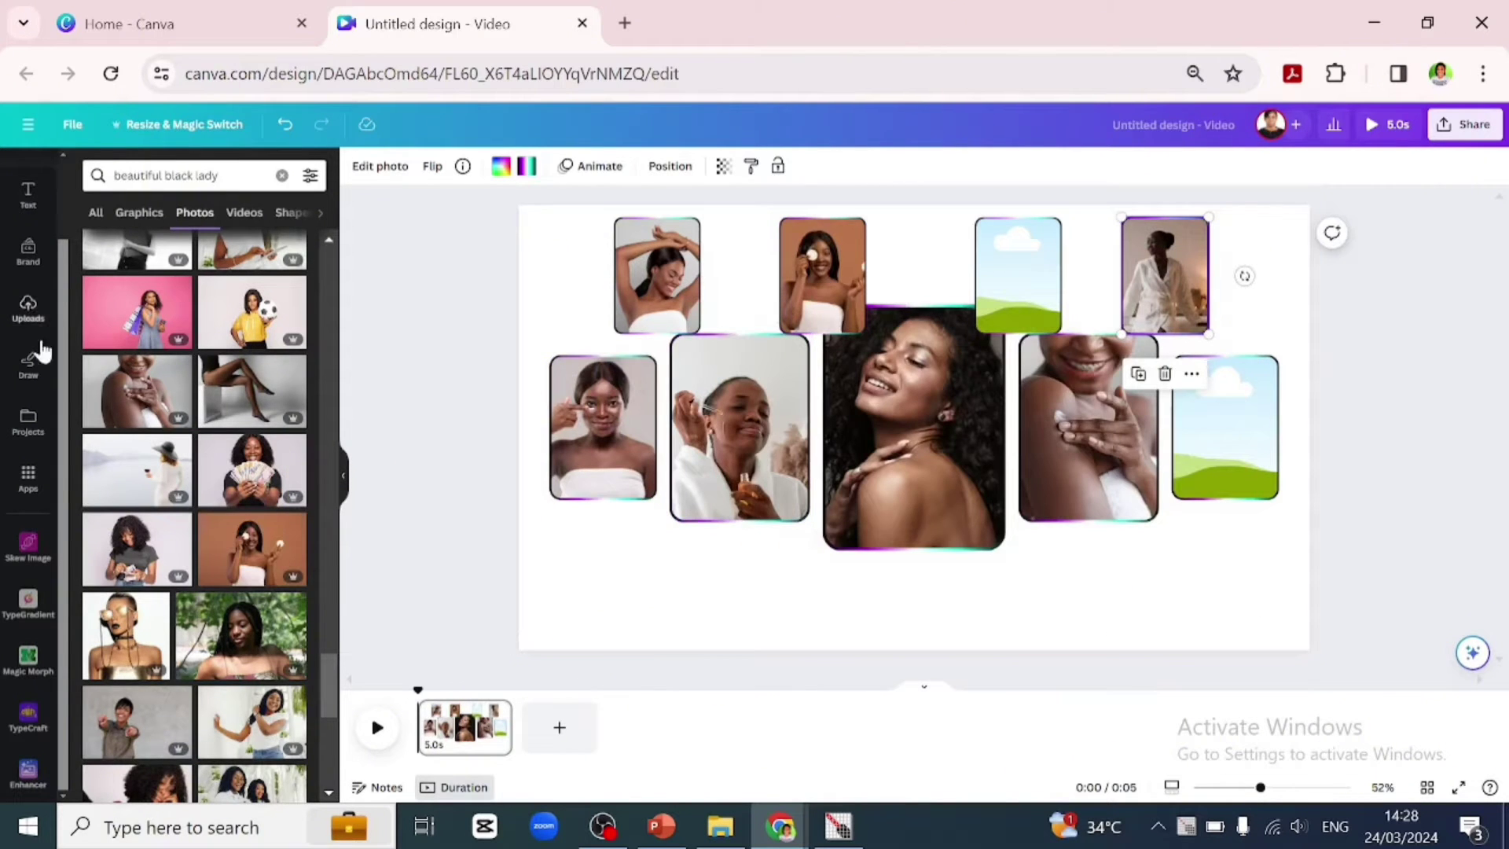
- Fill the rightmost middle-row frame with the crossed legs photo and the third upper frame with the cream jar photo
{"action": "left_click_drag", "start_coordinate": [251, 390], "coordinate": [1214, 472]}
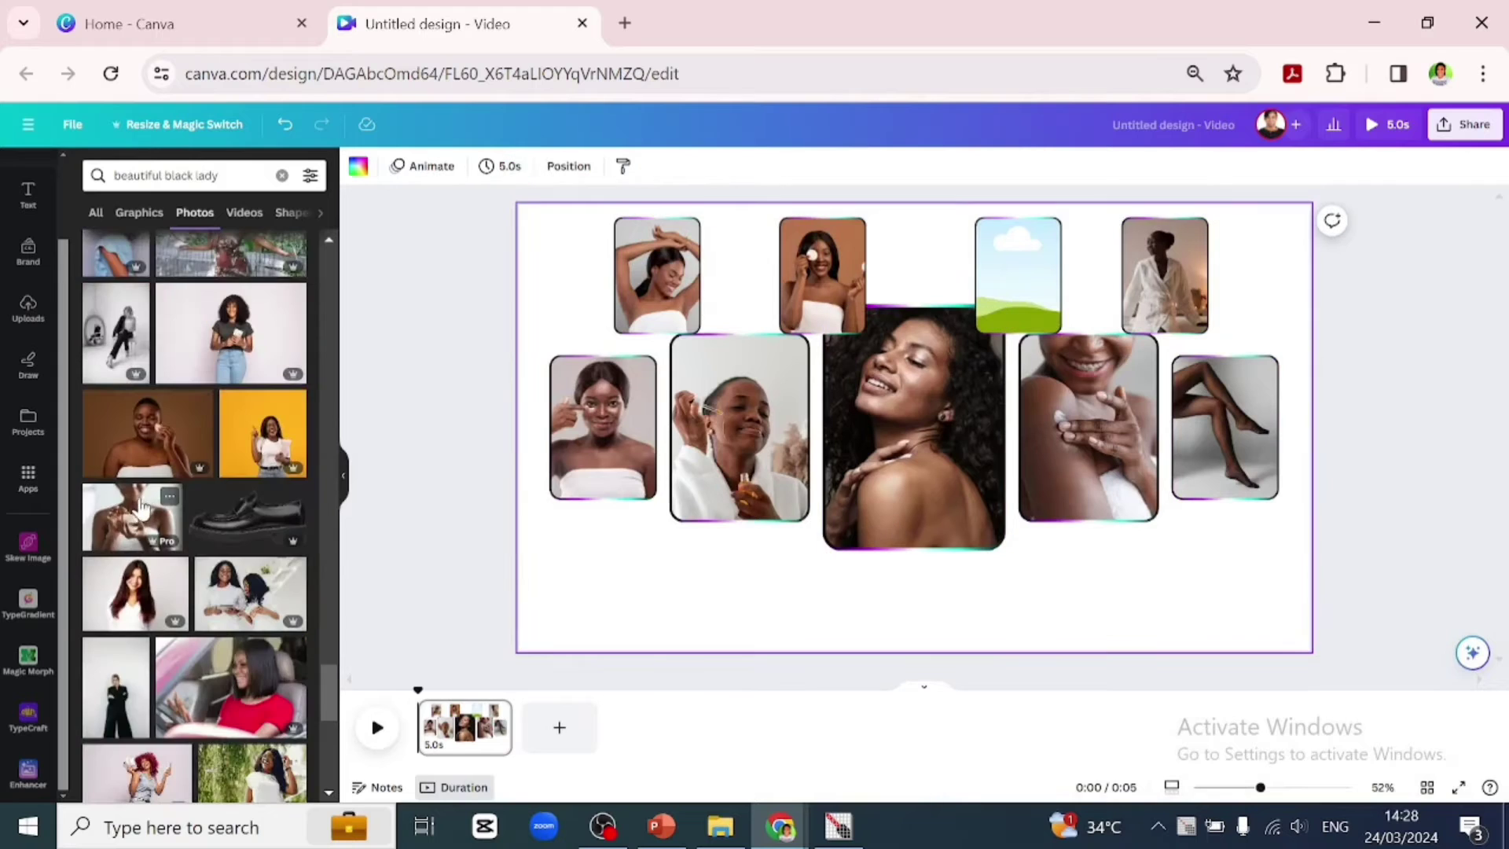
{"action": "left_click_drag", "start_coordinate": [134, 505], "coordinate": [833, 366]}
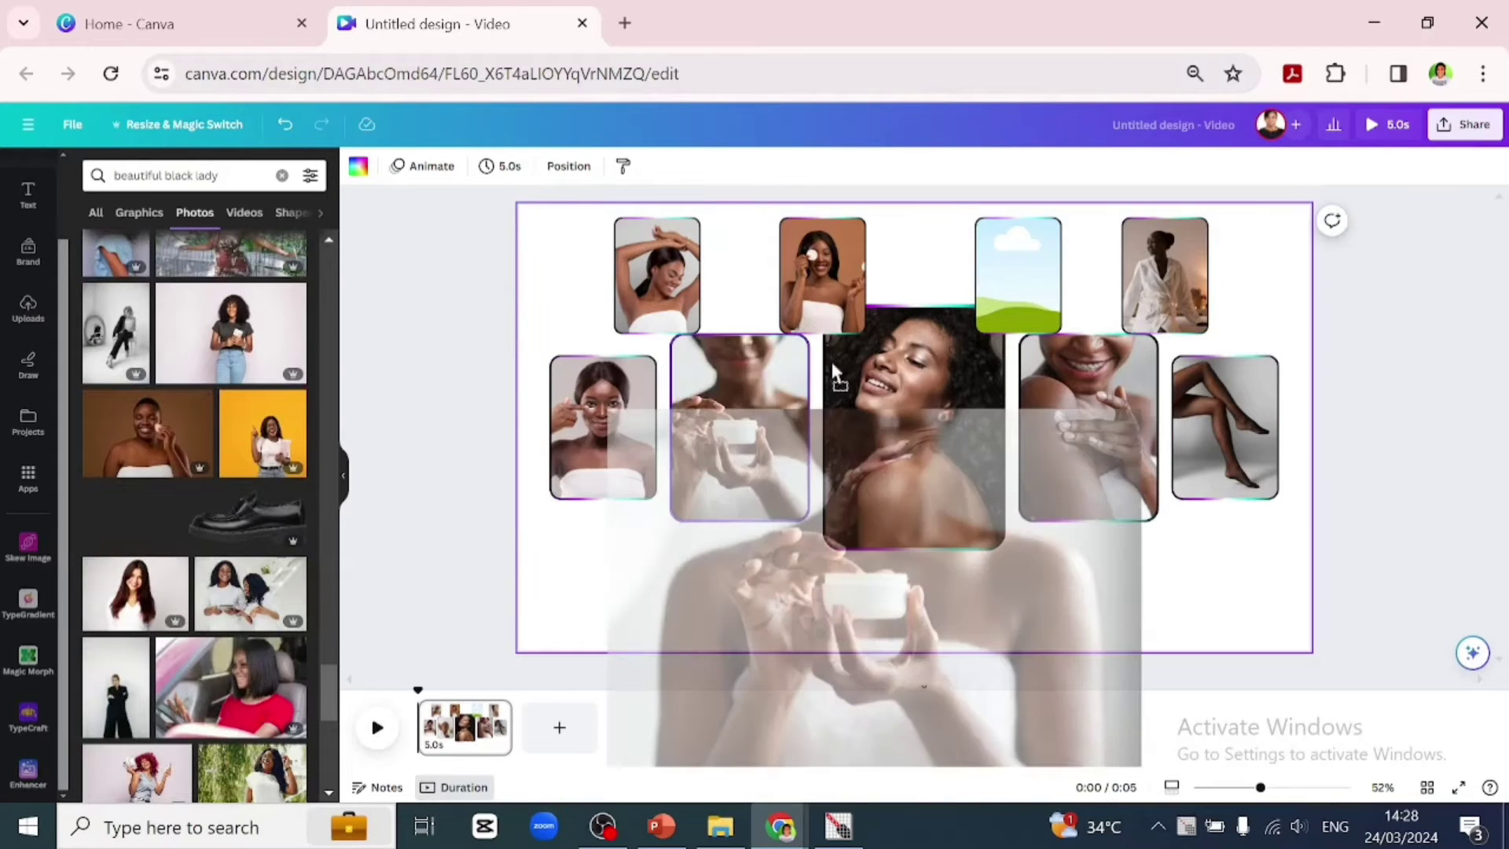
{"action": "left_click_drag", "start_coordinate": [955, 346], "coordinate": [1000, 313]}
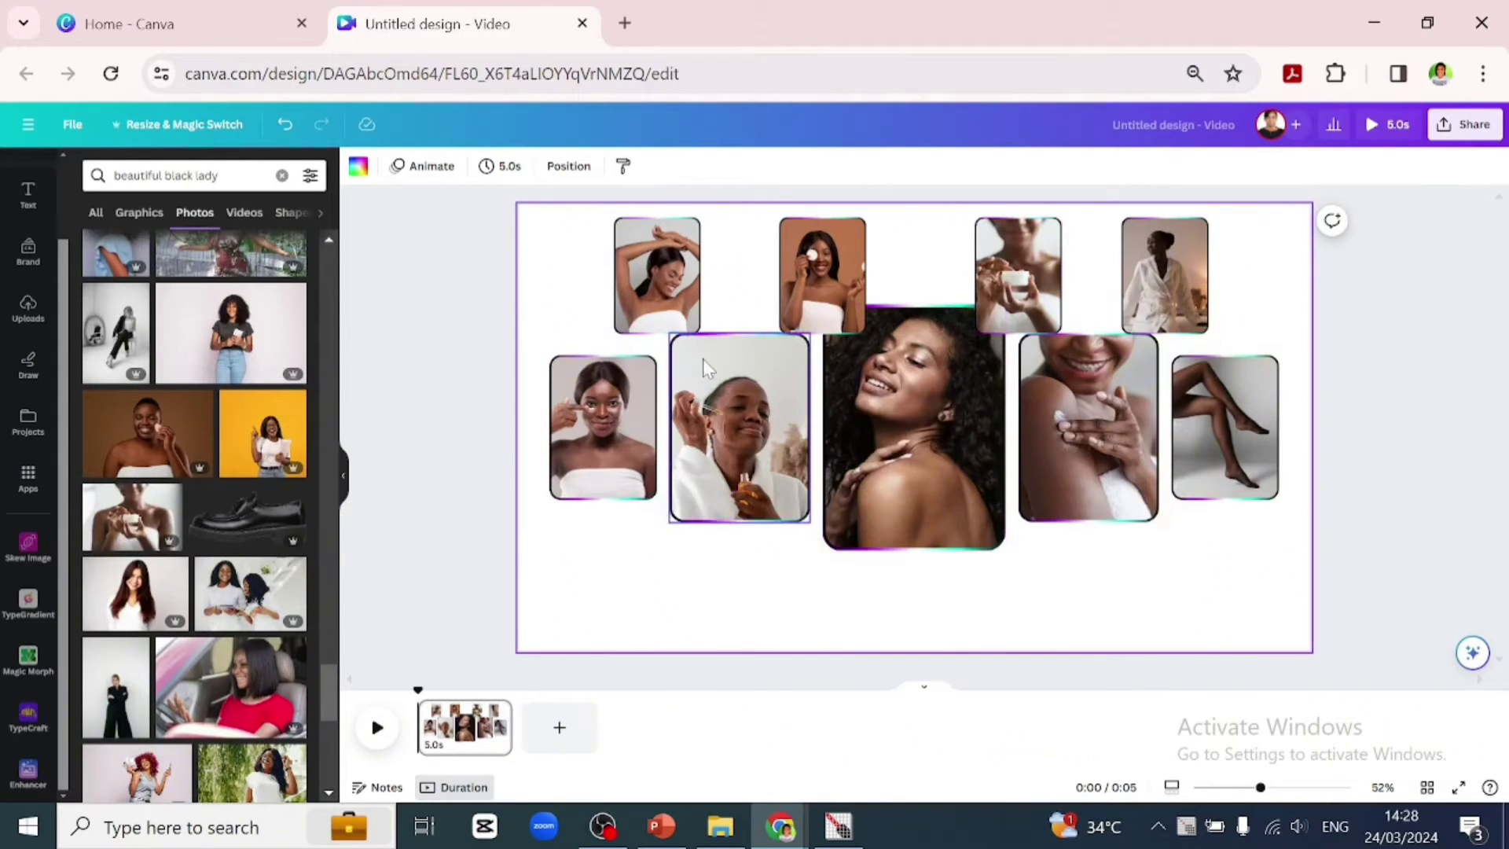
- Send the four small upper frames behind all the others and move them down to the vertical middle of the main row
{"action": "left_click", "coordinate": [528, 175]}
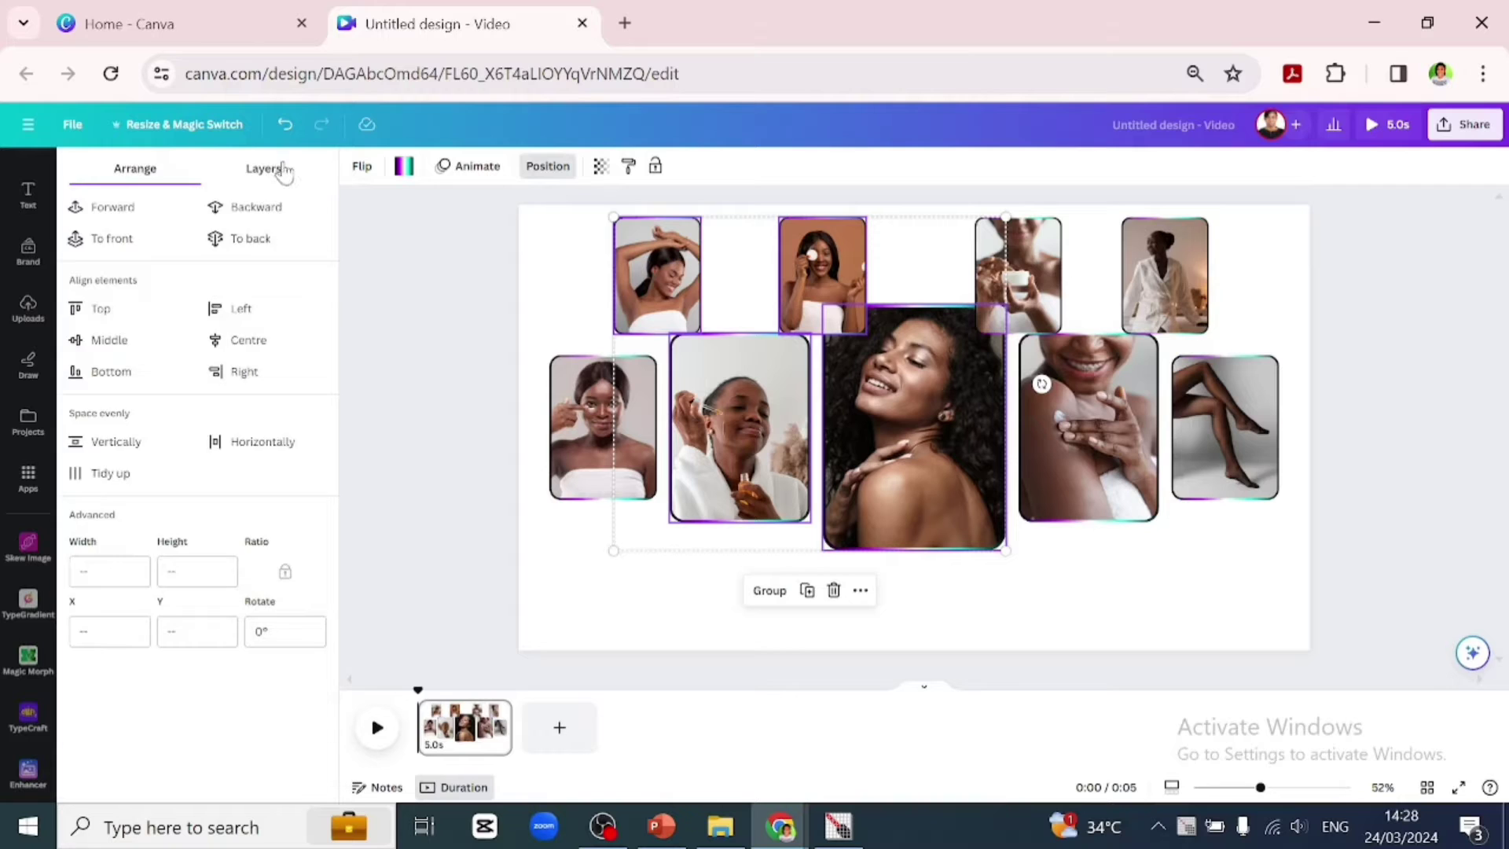
{"action": "left_click", "coordinate": [284, 171]}
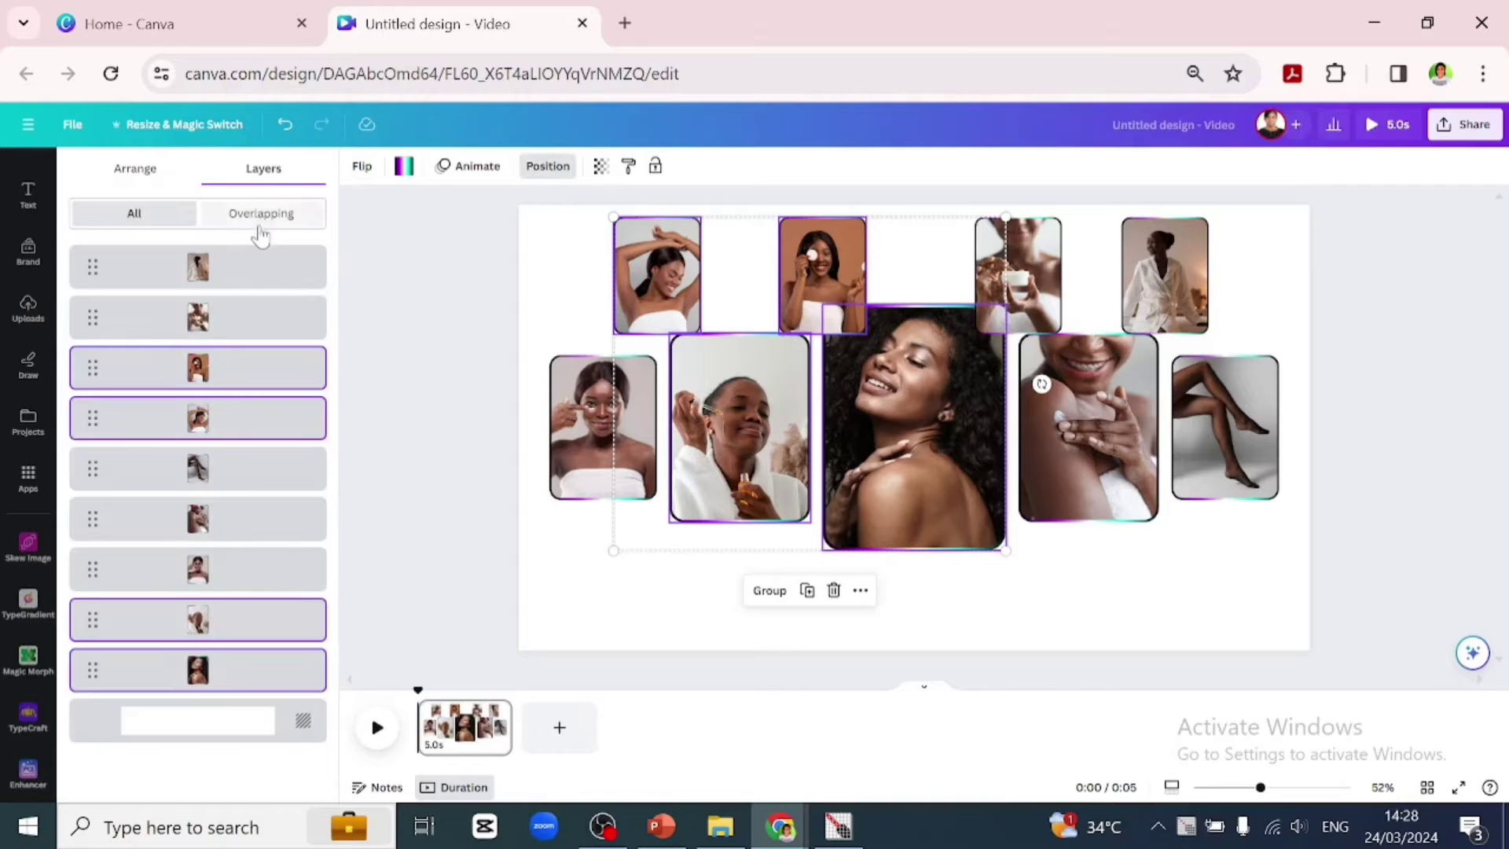
{"action": "left_click", "coordinate": [249, 267]}
{"action": "left_click", "coordinate": [211, 420], "text": "shift"}
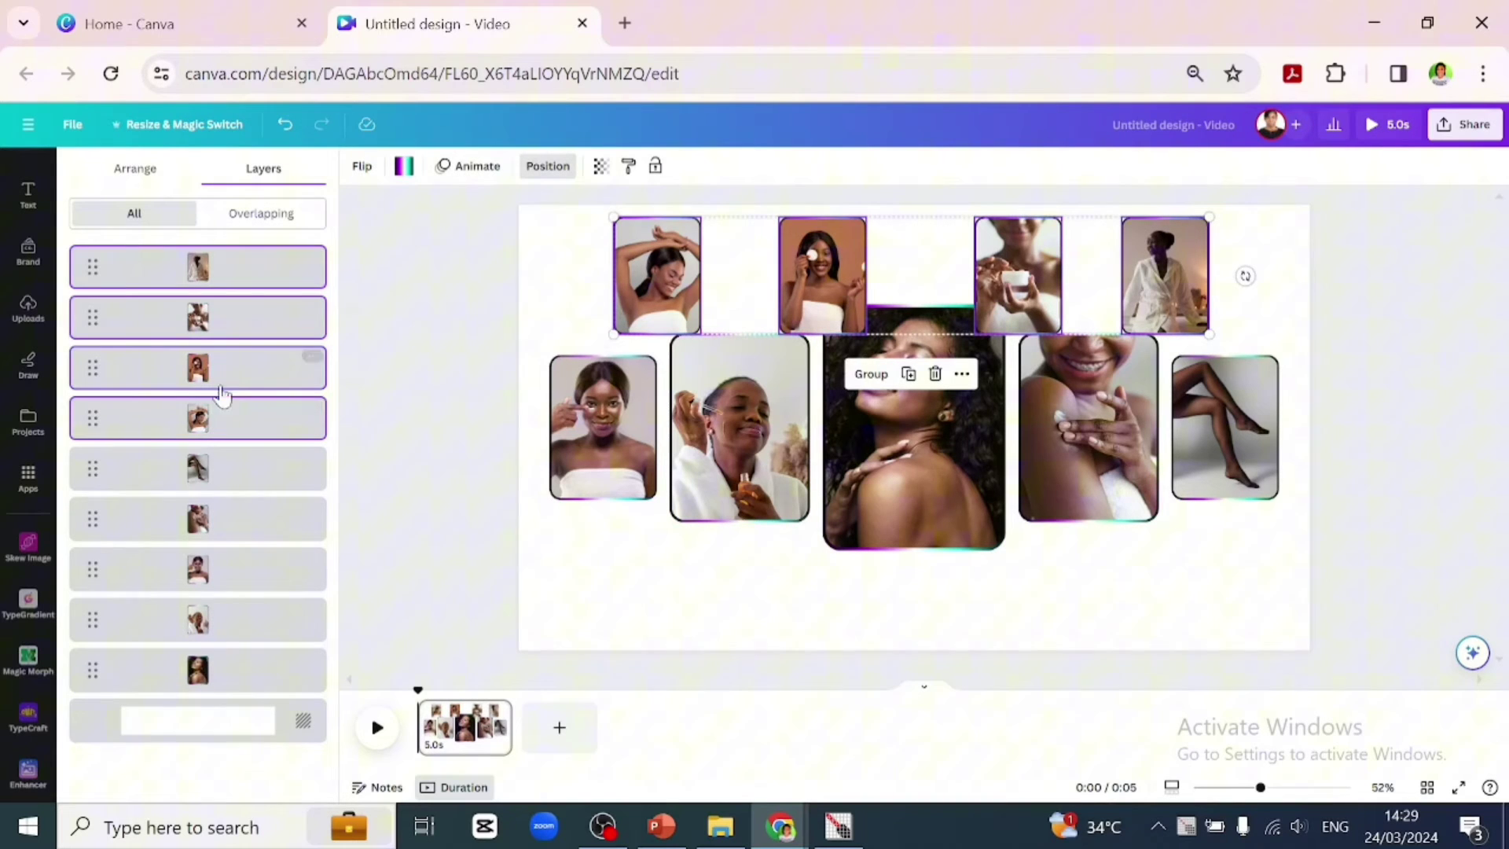
{"action": "left_click_drag", "start_coordinate": [222, 395], "coordinate": [163, 688]}
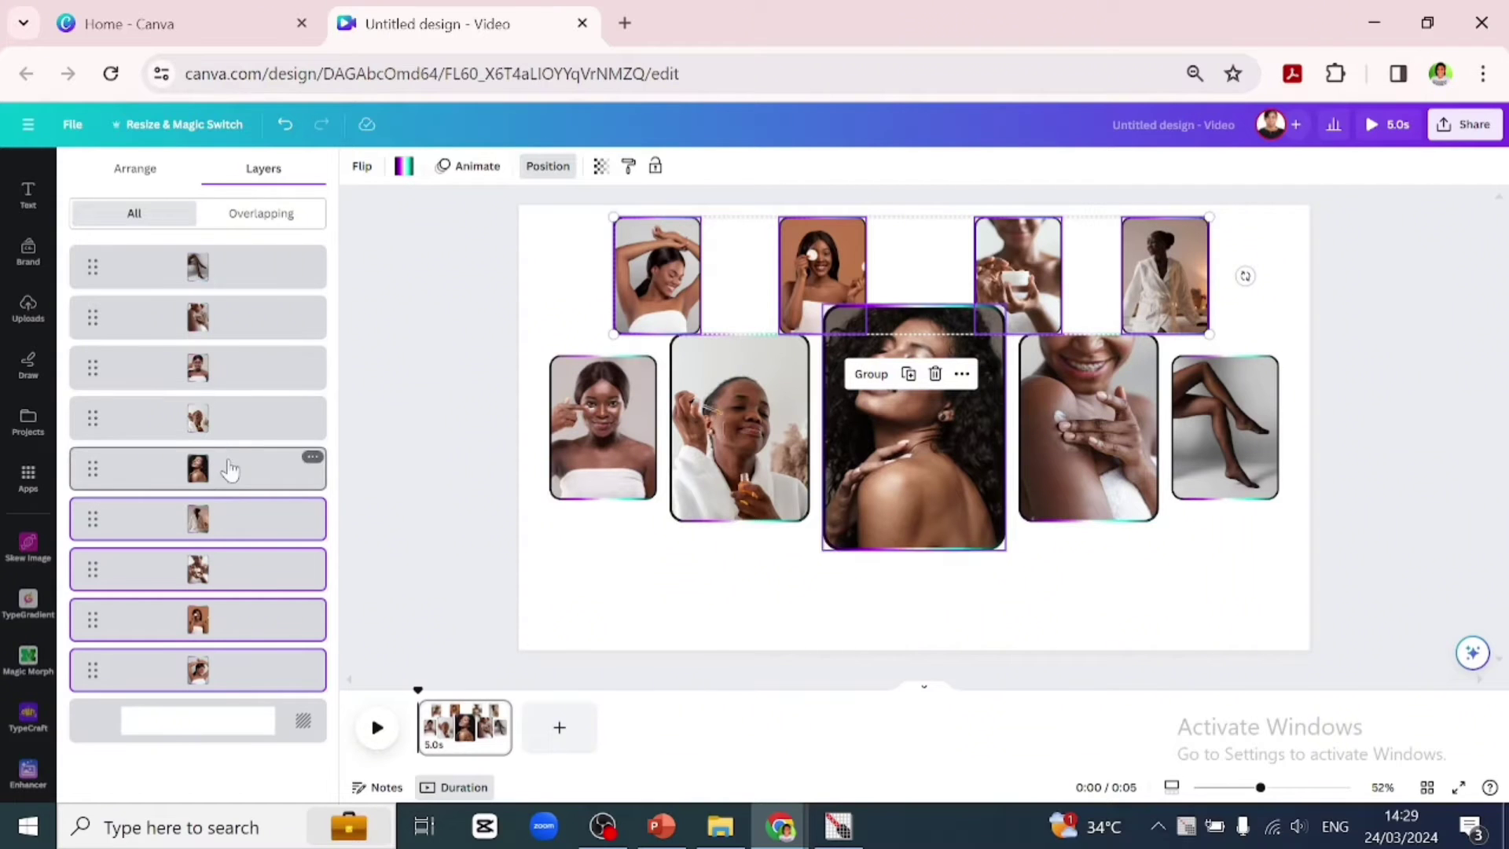
{"action": "left_click_drag", "start_coordinate": [919, 281], "coordinate": [913, 437]}
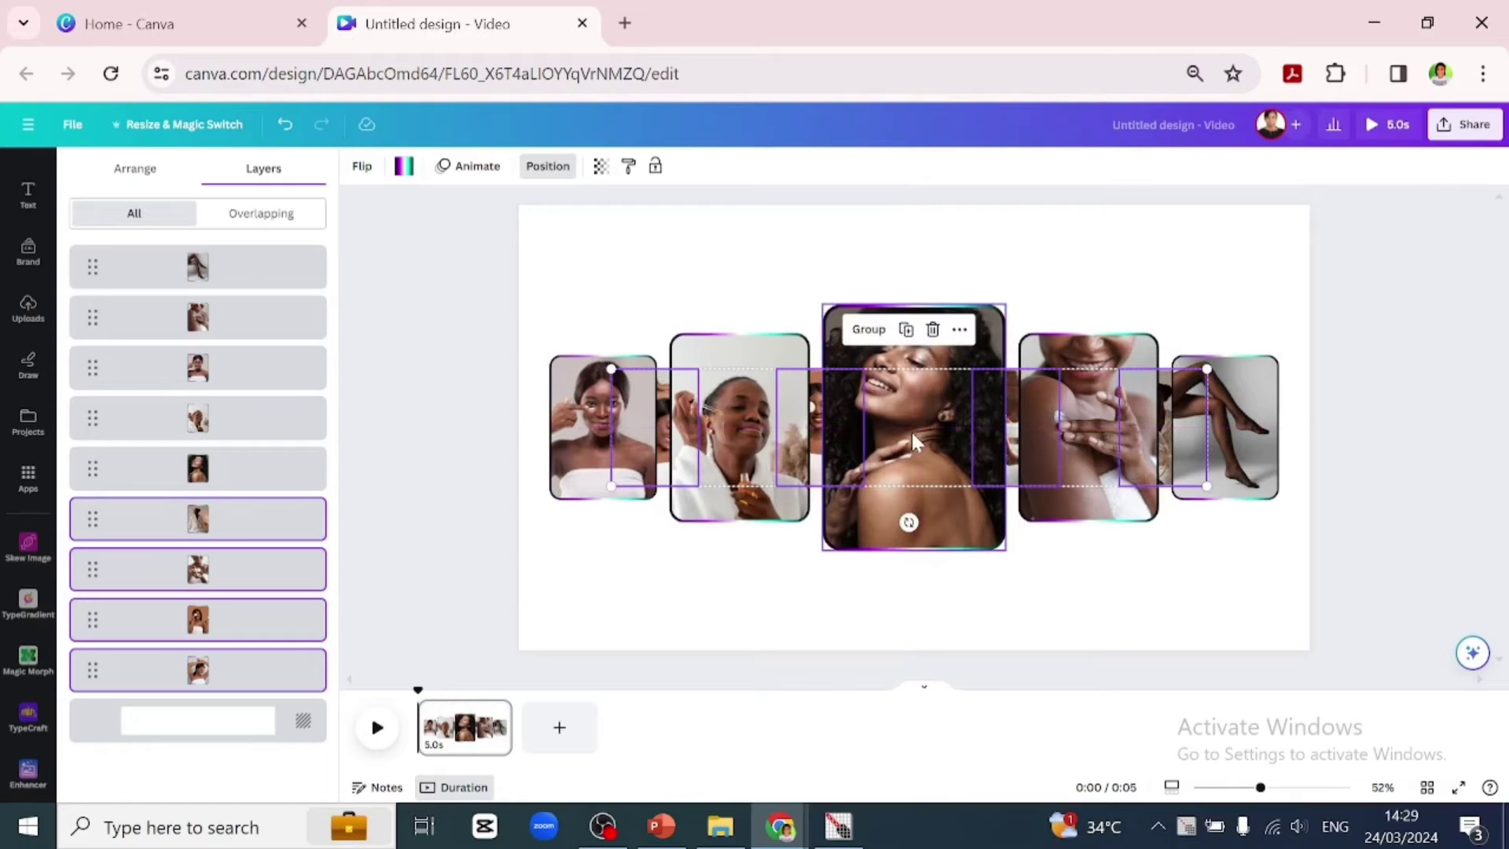
{"action": "left_click", "coordinate": [595, 600]}
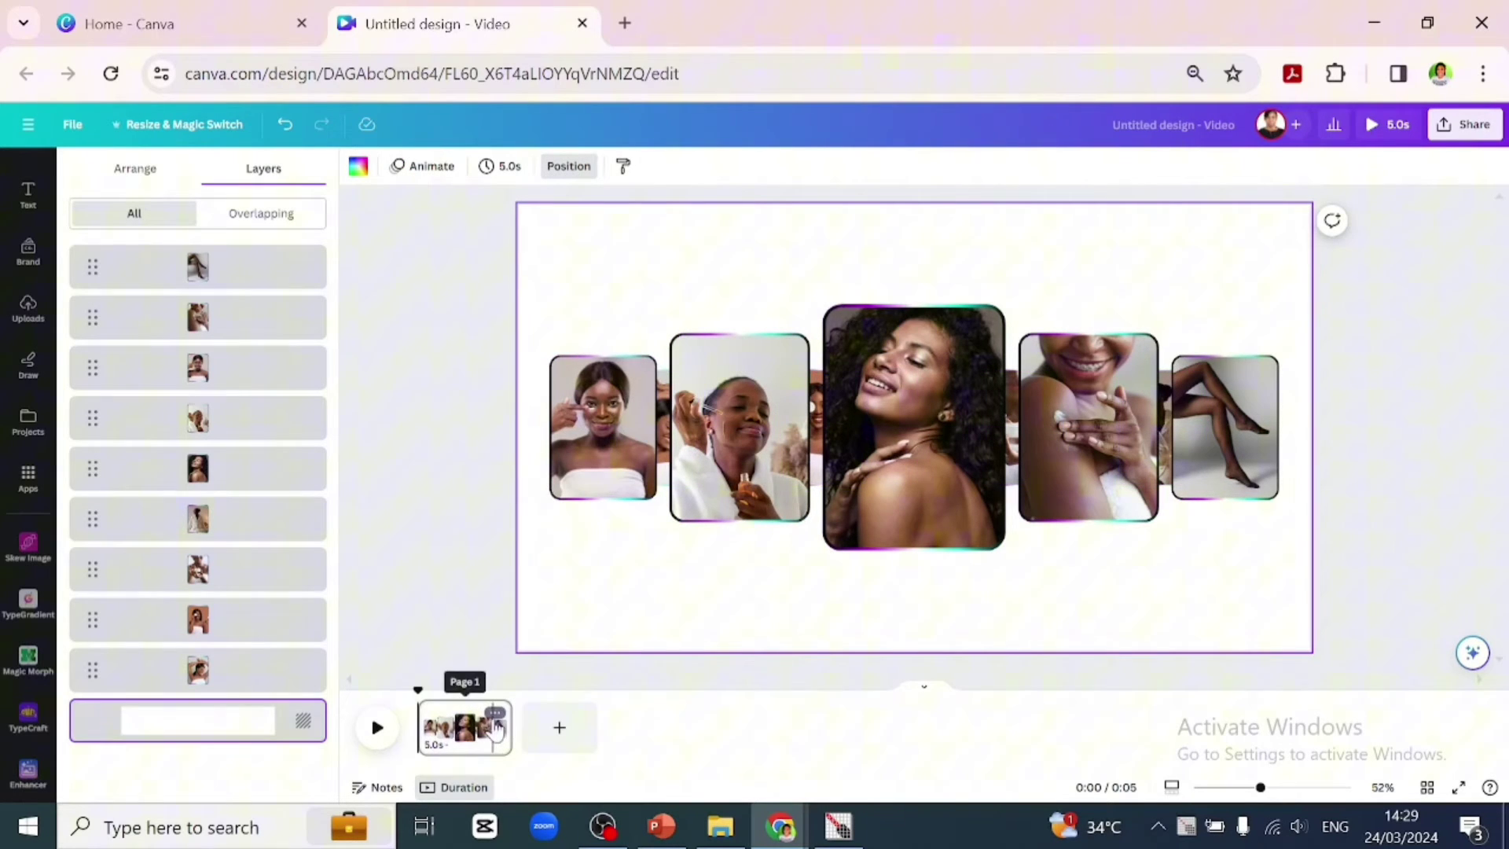
- Duplicate page 1 and show all recently used elements for the copy
{"action": "left_click", "coordinate": [495, 715]}
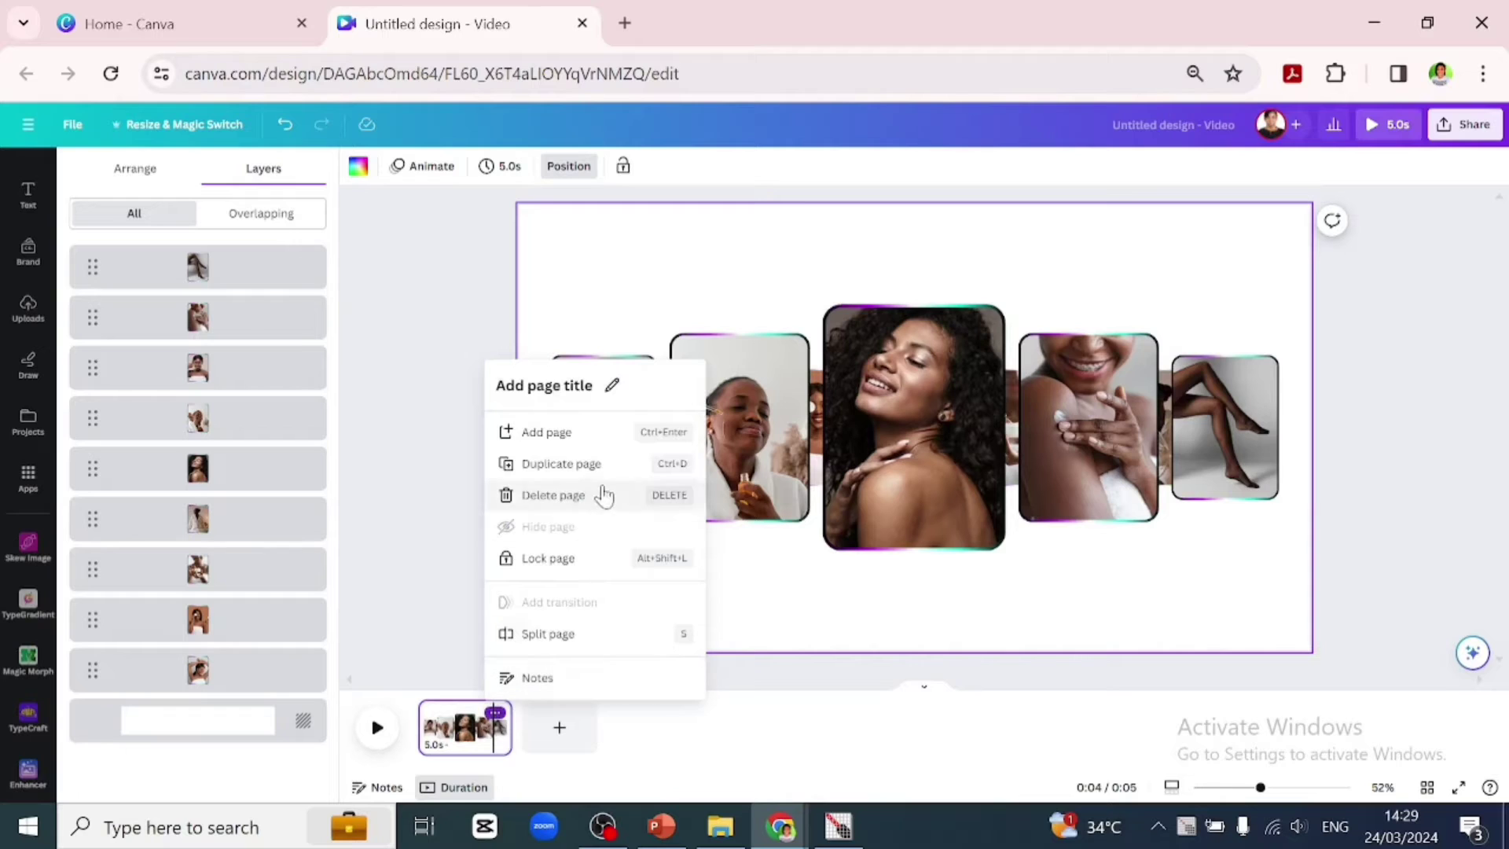
{"action": "left_click", "coordinate": [586, 467]}
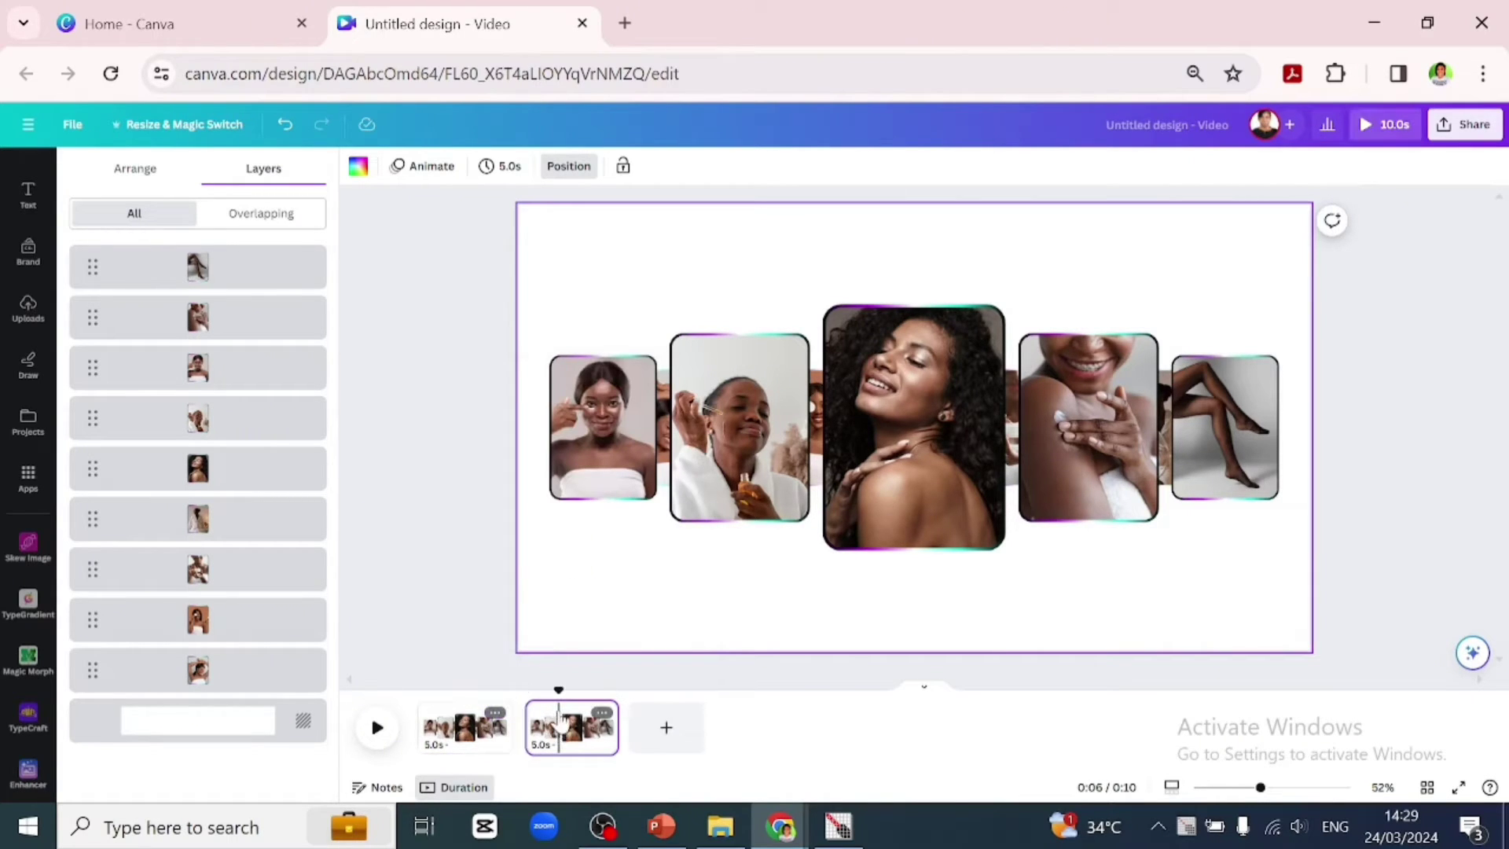
{"action": "scroll", "coordinate": [23, 236], "scroll_direction": "up", "scroll_amount": 2}
{"action": "left_click", "coordinate": [27, 229]}
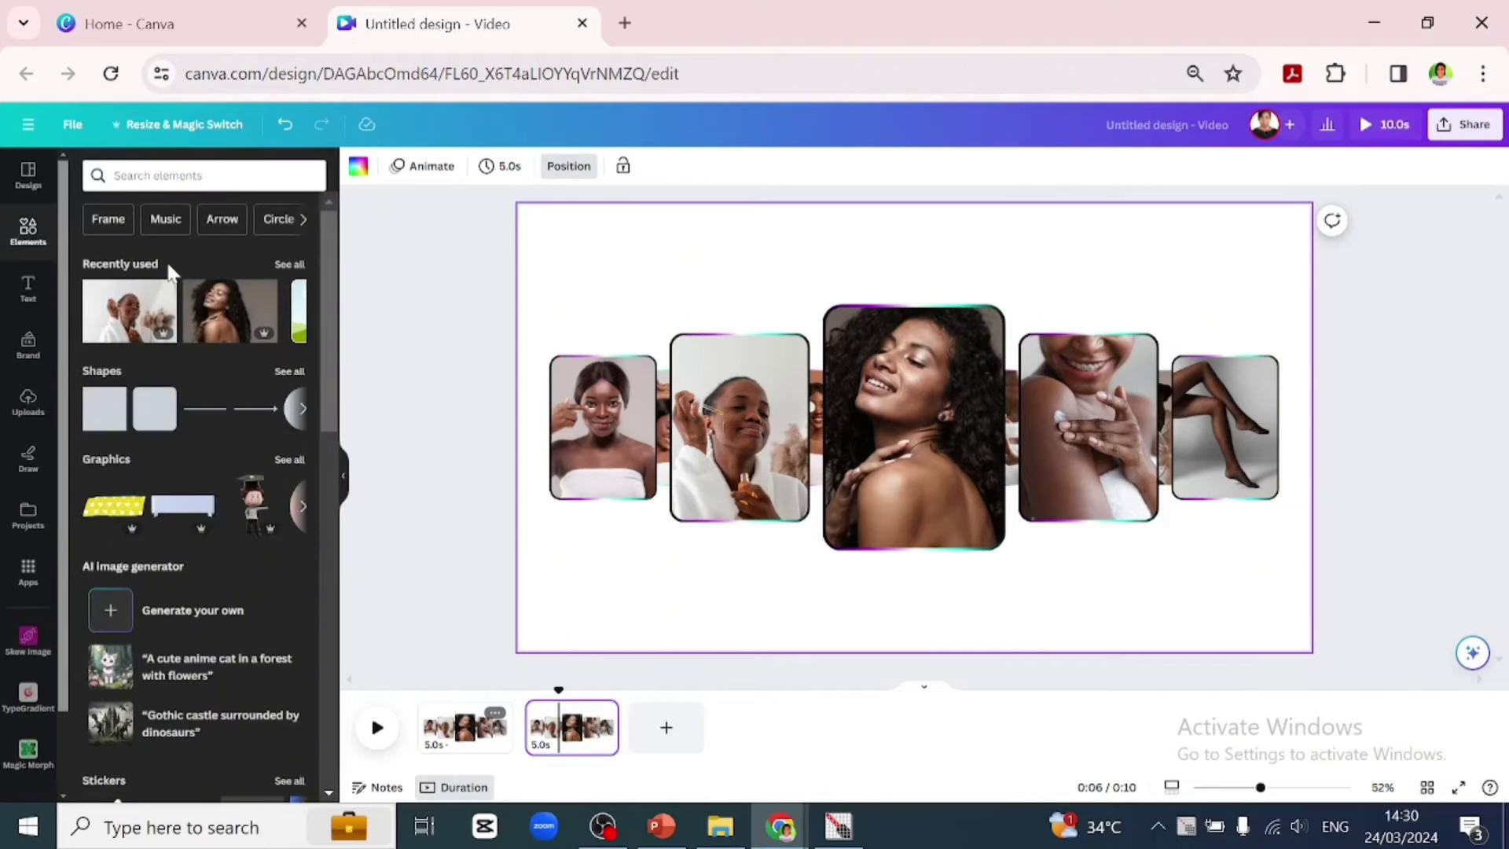
{"action": "left_click", "coordinate": [286, 265]}
- On page 2, put the dropper photo in the centre, curly-haired woman right of it, shoulder cream far right and white-towel portrait left of centre
{"action": "left_click_drag", "start_coordinate": [138, 235], "coordinate": [903, 440]}
{"action": "left_click_drag", "start_coordinate": [251, 235], "coordinate": [1088, 432]}
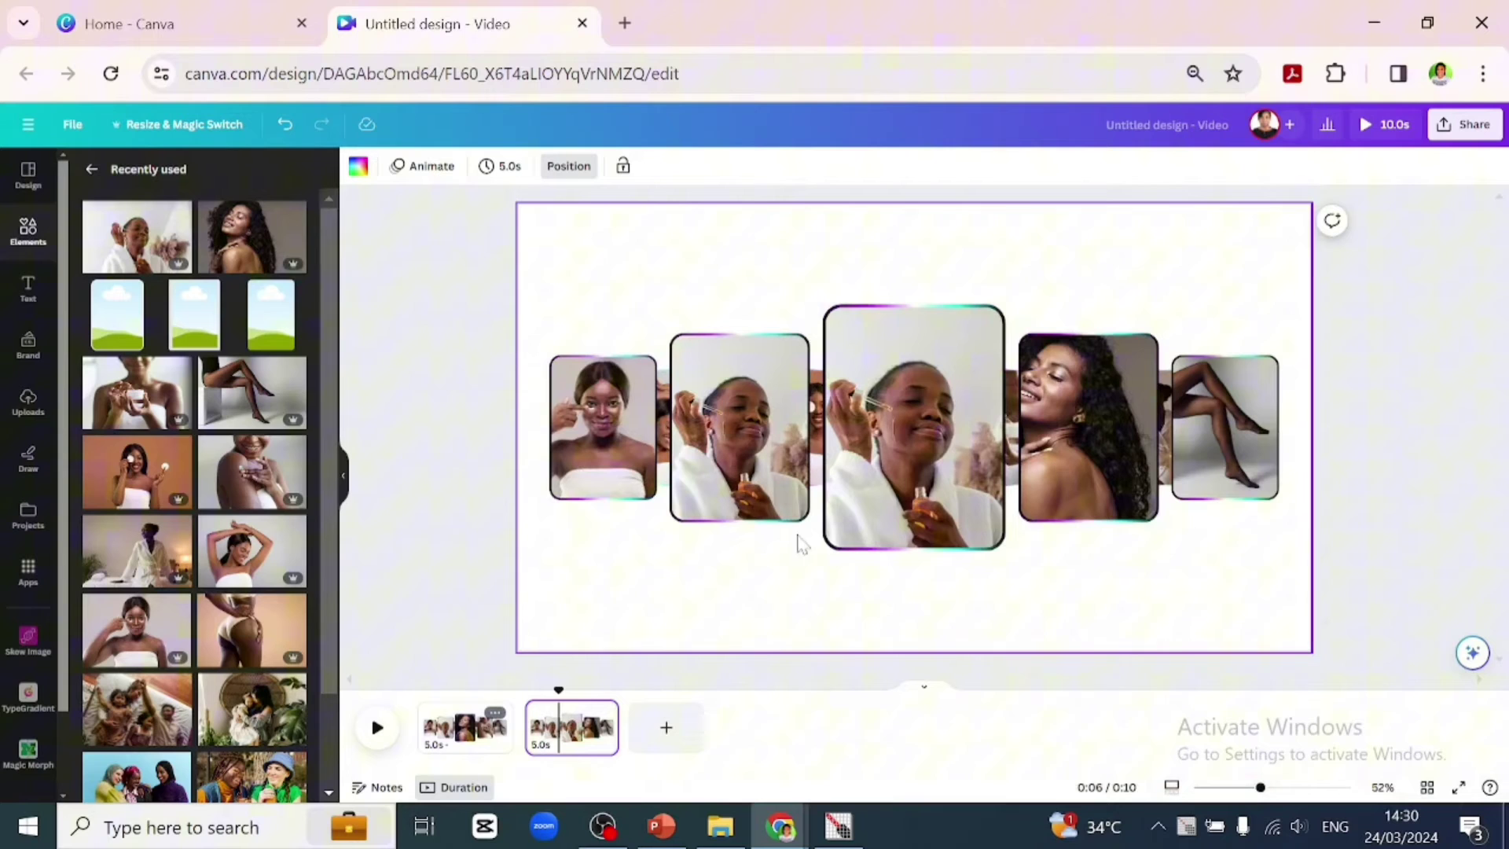
{"action": "left_click_drag", "start_coordinate": [275, 503], "coordinate": [1218, 448]}
{"action": "left_click_drag", "start_coordinate": [157, 621], "coordinate": [697, 459]}
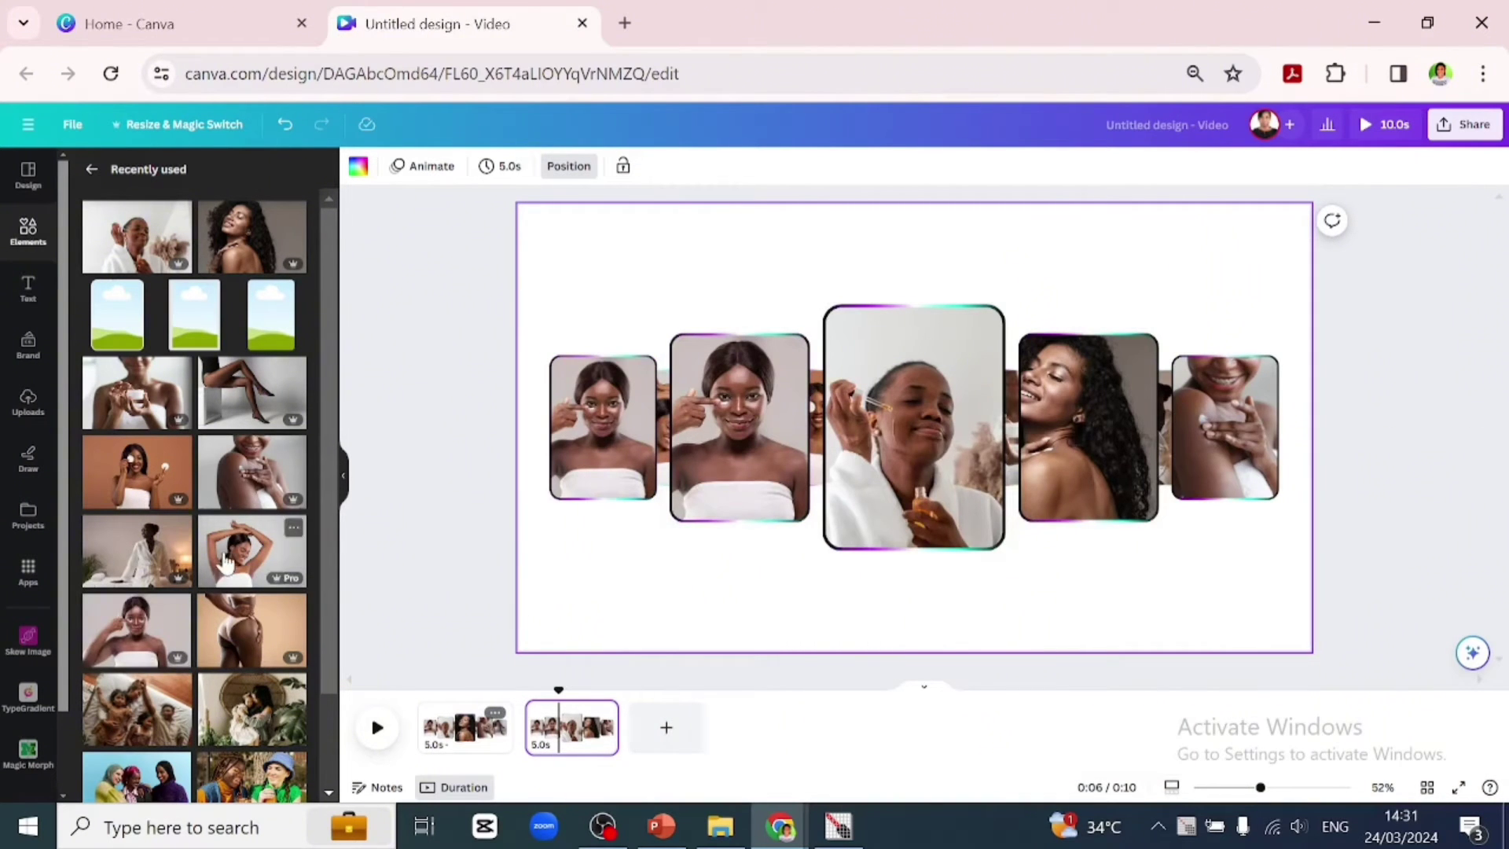
- Put the raised-arms photo in the leftmost frame and recentre both it and the curly-haired woman's photo right of the centre
{"action": "left_click_drag", "start_coordinate": [226, 562], "coordinate": [572, 474]}
{"action": "double_click", "coordinate": [605, 462]}
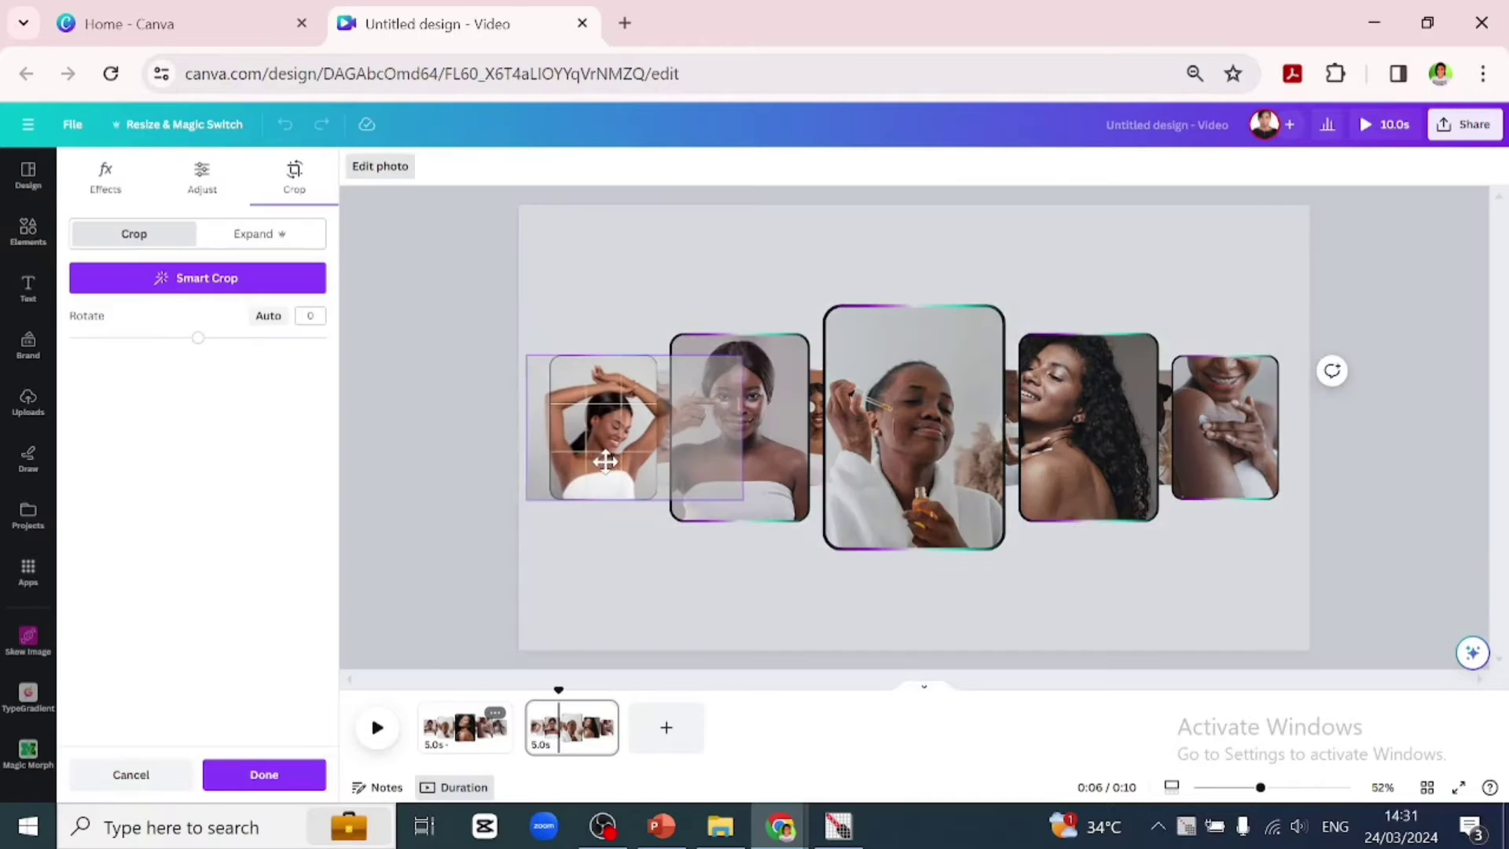
{"action": "left_click", "coordinate": [1050, 600]}
{"action": "double_click", "coordinate": [1077, 498]}
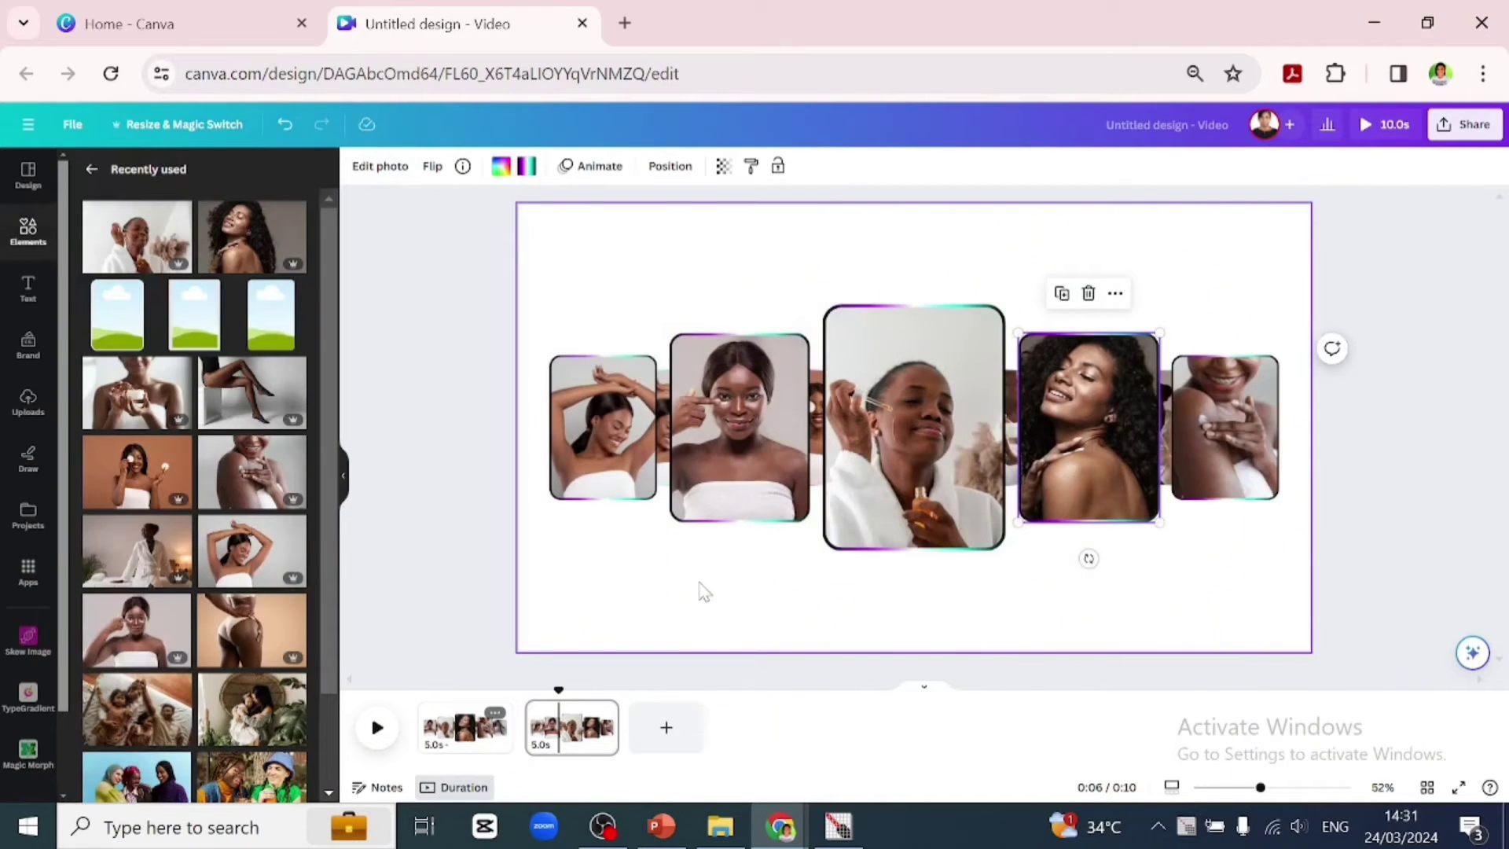
- Put the crossed legs photo in the outer right back frame and the white bathrobe photo, recropped, in the inner right one
{"action": "left_click", "coordinate": [1171, 476]}
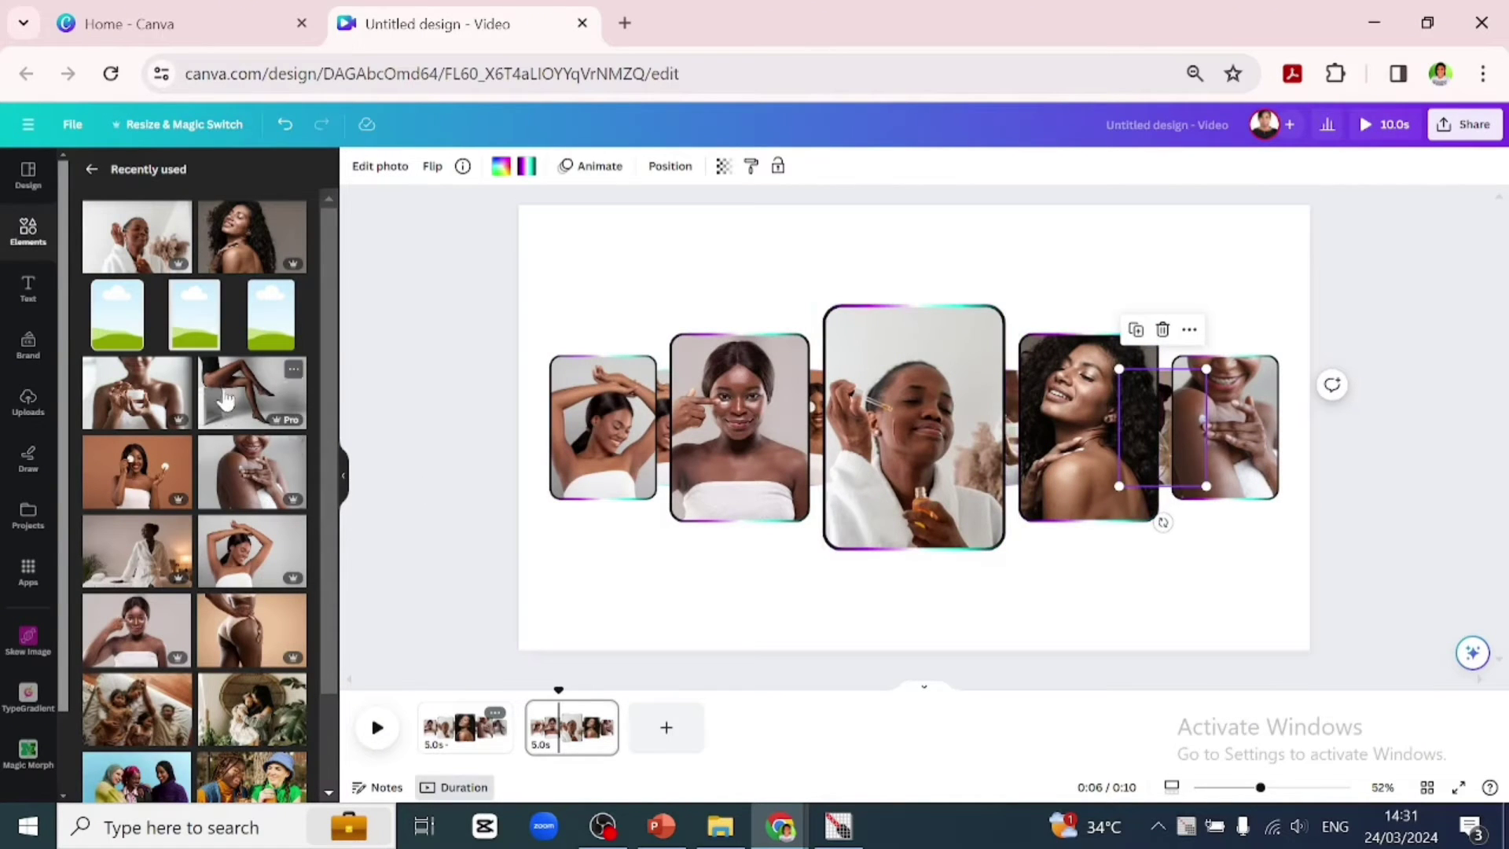
{"action": "left_click_drag", "start_coordinate": [226, 399], "coordinate": [1157, 440]}
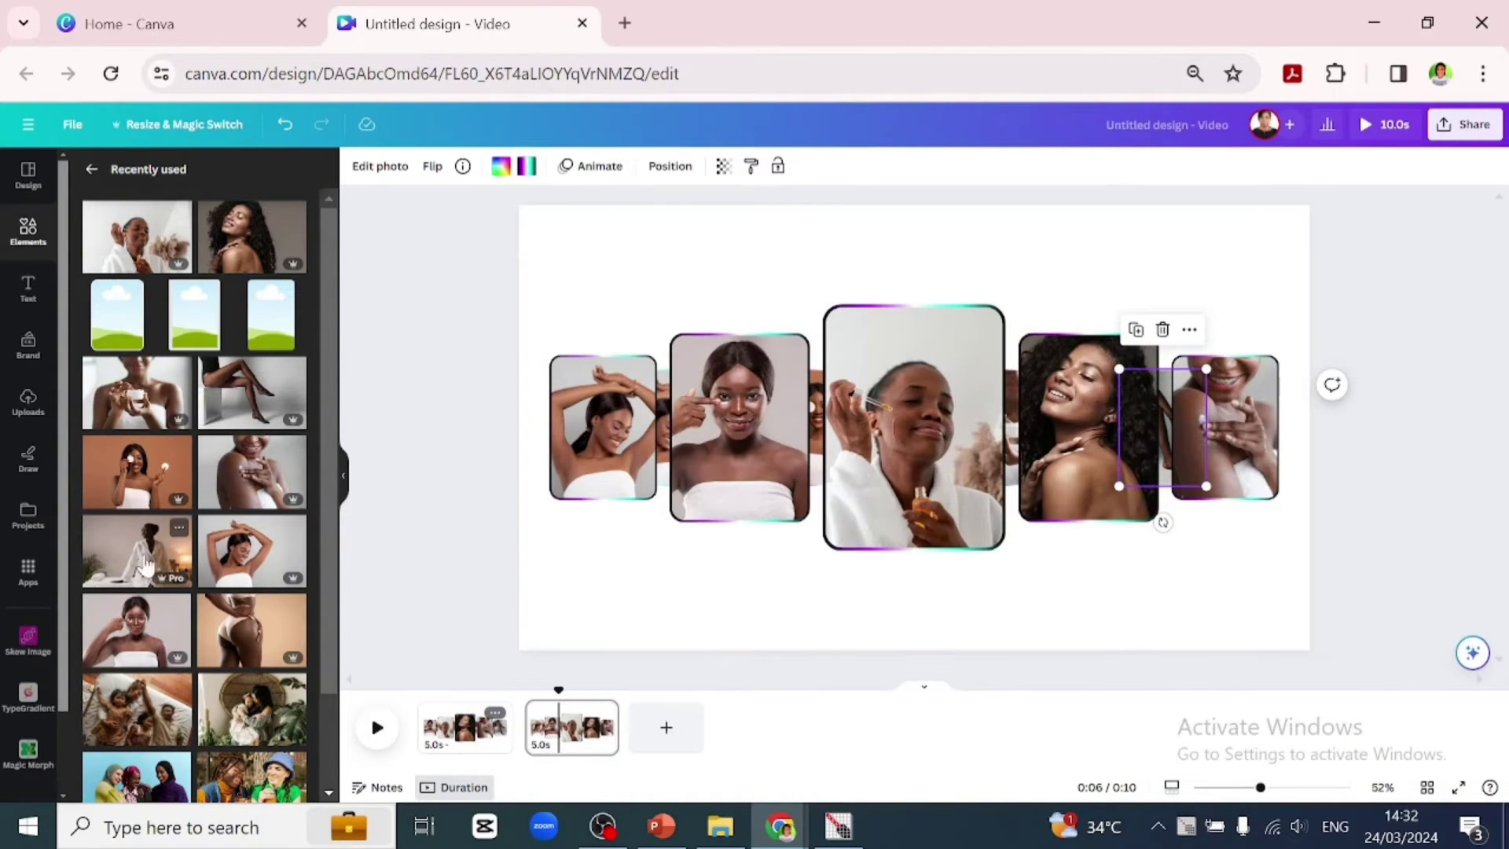
{"action": "left_click_drag", "start_coordinate": [145, 564], "coordinate": [982, 459]}
{"action": "double_click", "coordinate": [1013, 465]}
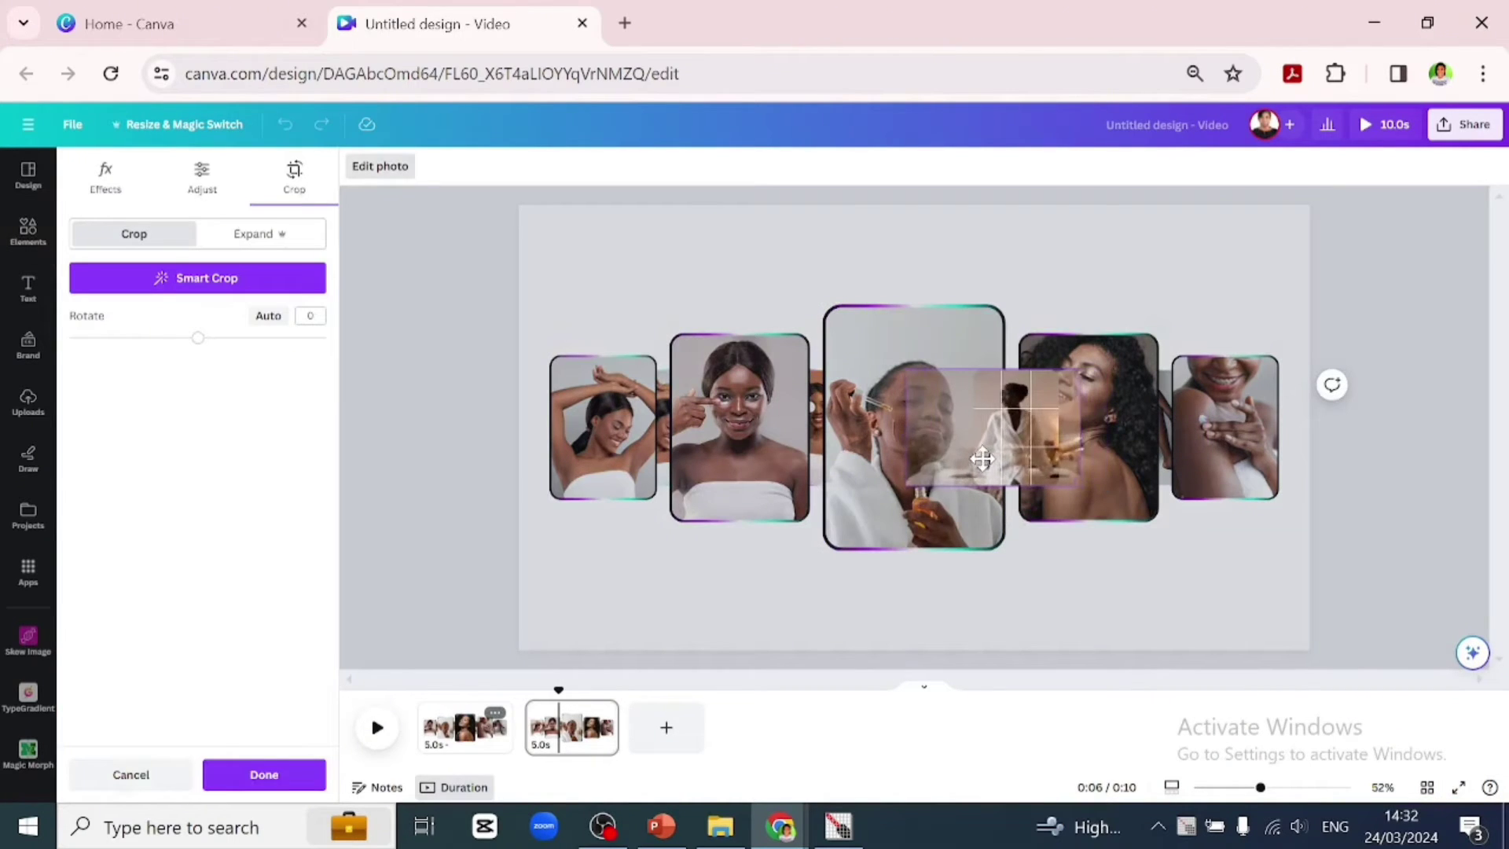
{"action": "left_click", "coordinate": [715, 555]}
- Replace the photos in the two left back frames, using the cotton pad photo for the outer one, and compare both pages
{"action": "left_click_drag", "start_coordinate": [252, 471], "coordinate": [816, 421]}
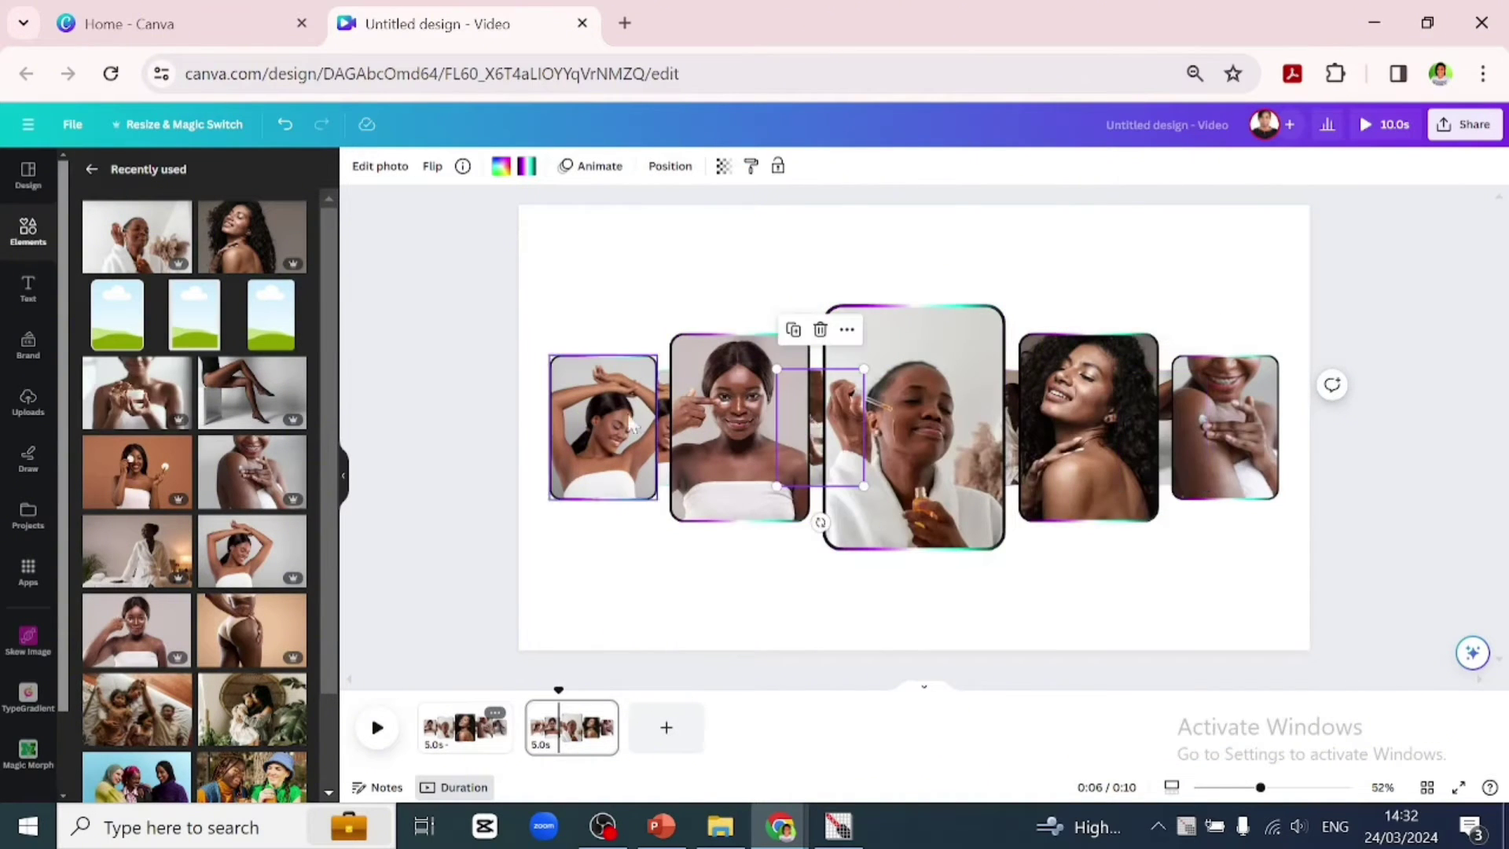
{"action": "left_click_drag", "start_coordinate": [142, 472], "coordinate": [665, 431]}
{"action": "left_click", "coordinate": [582, 733]}
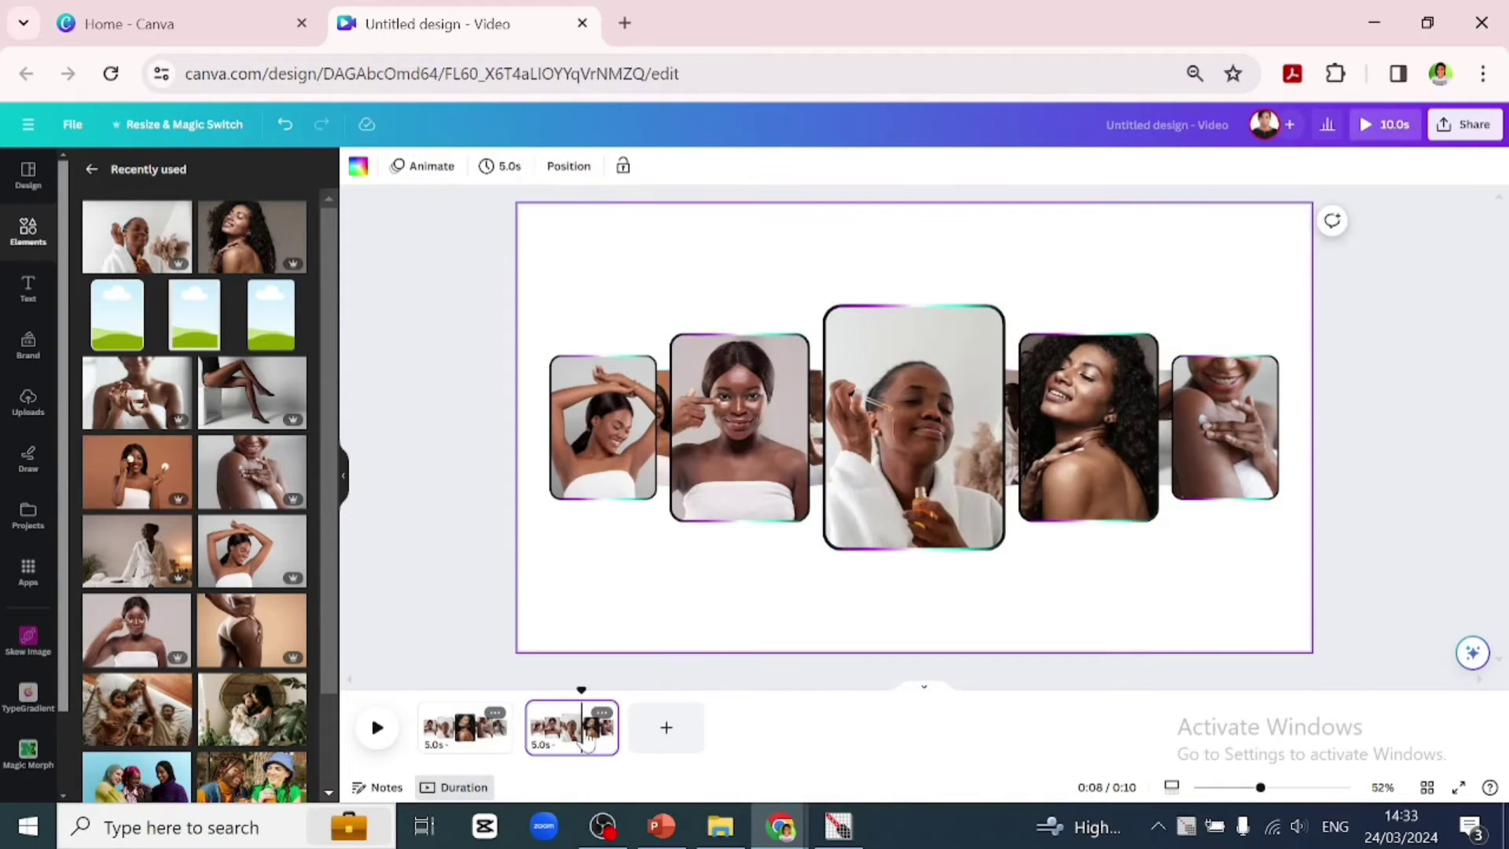
{"action": "left_click", "coordinate": [497, 753]}
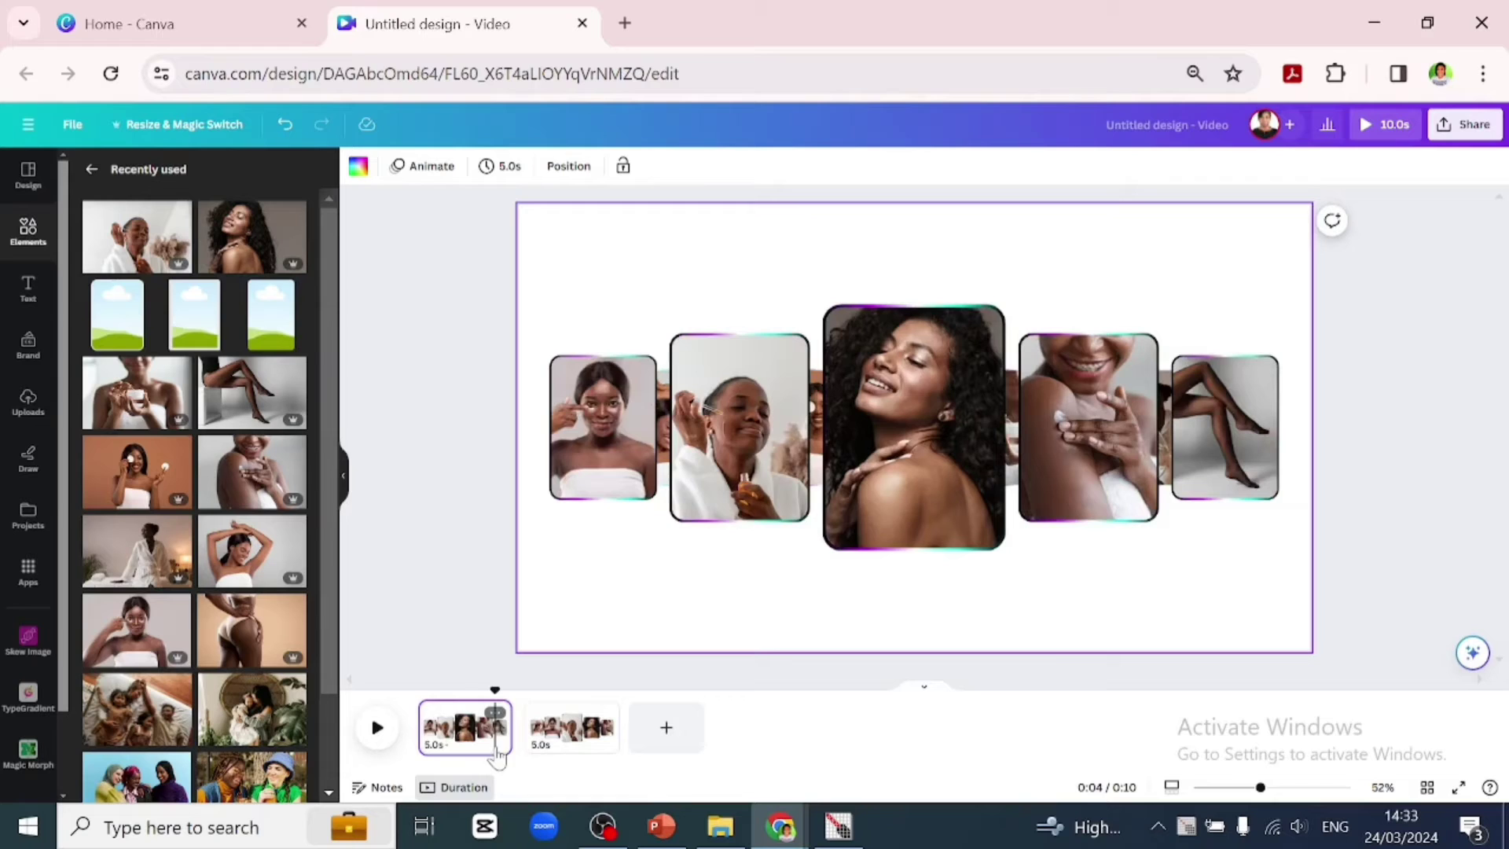
{"action": "left_click", "coordinate": [586, 755]}
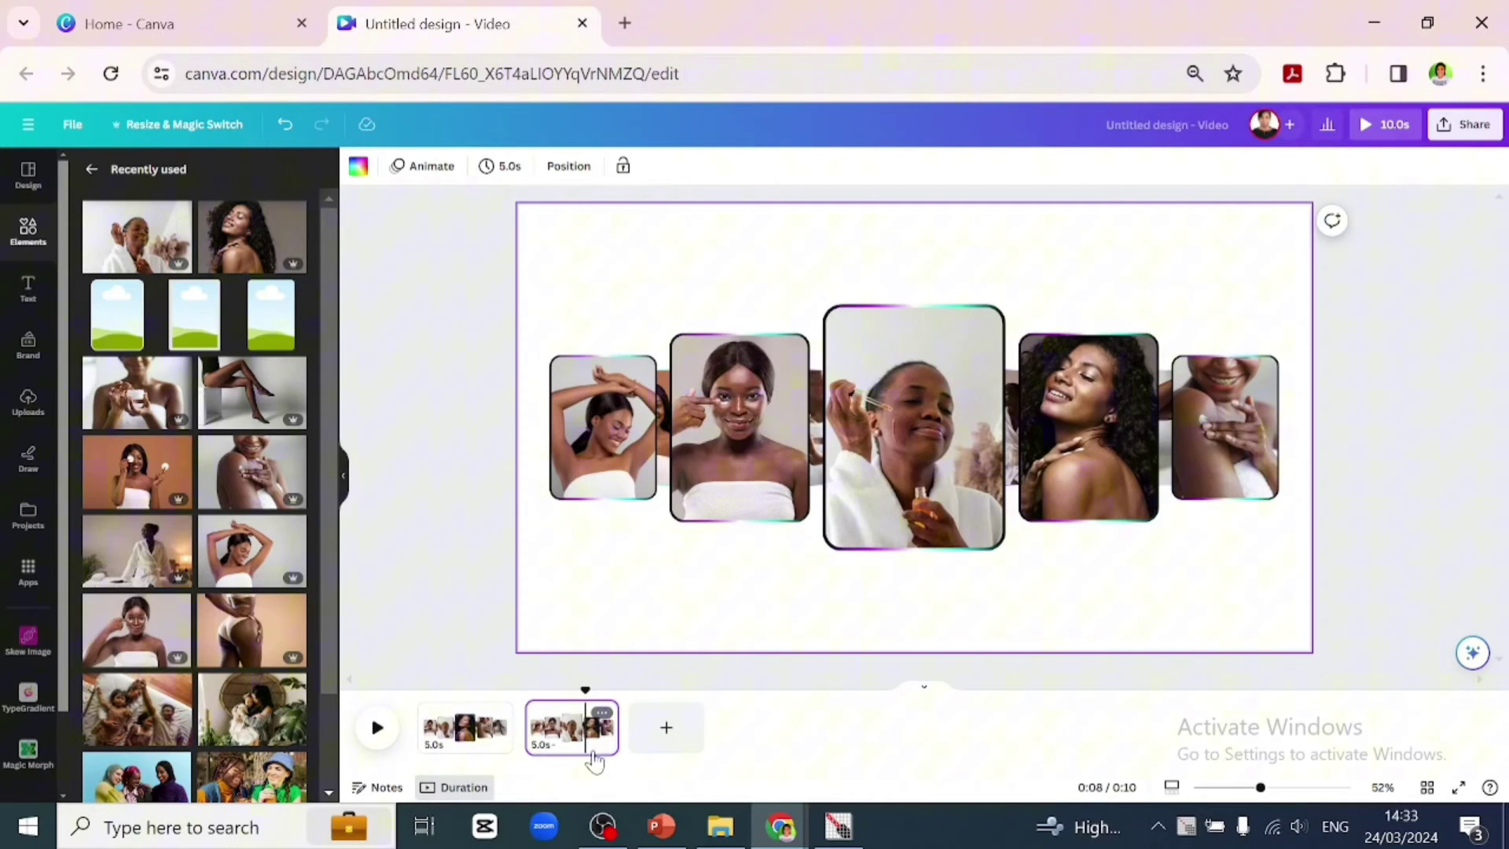
- Duplicate page 2 and put the curly-haired woman's photo, recropped, in the far right frame of the copy
{"action": "key", "text": "ctrl+d"}
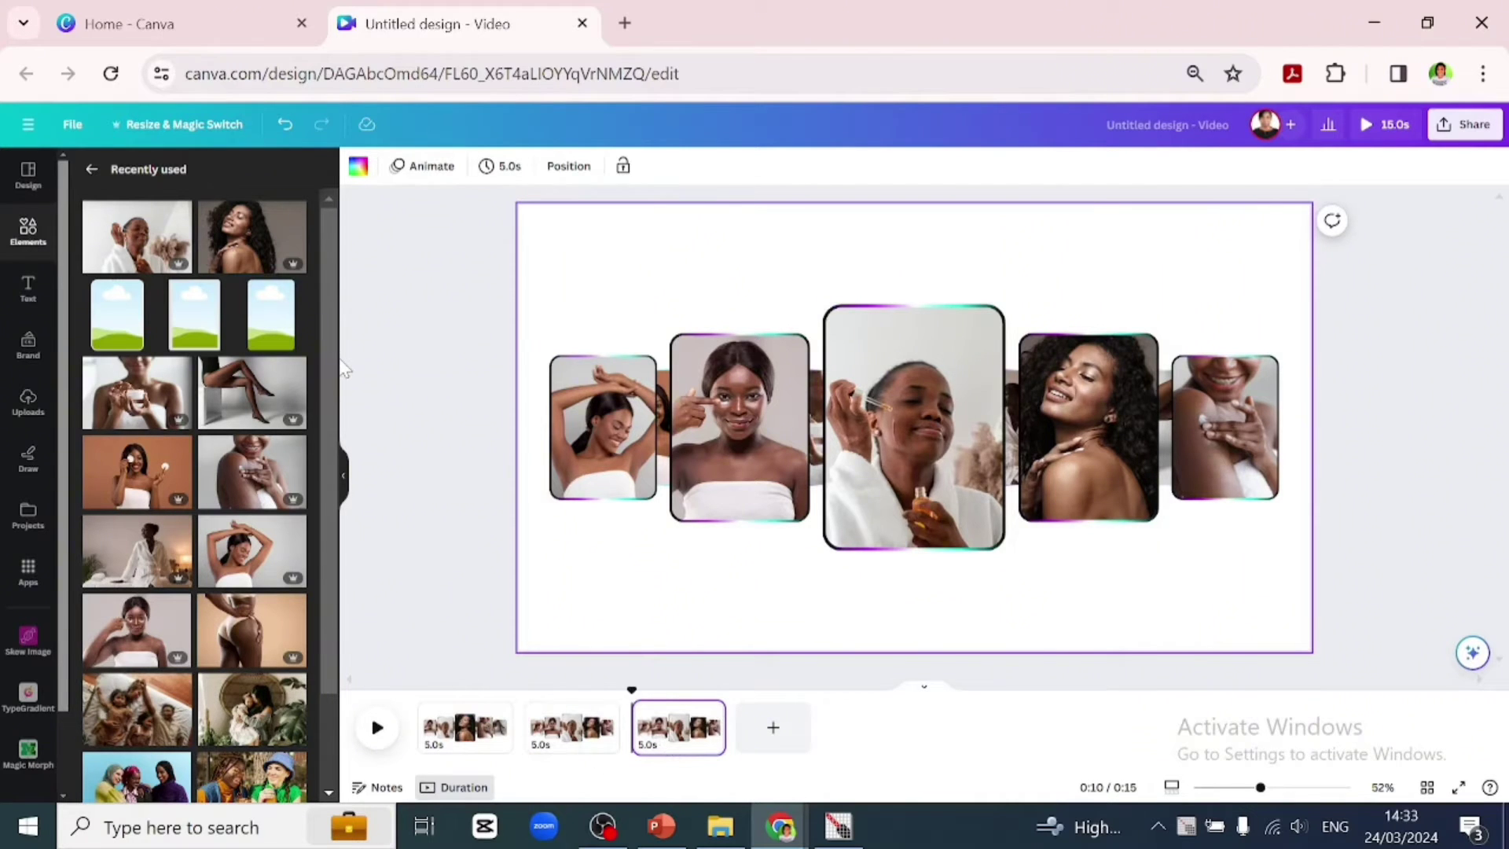
{"action": "left_click_drag", "start_coordinate": [237, 258], "coordinate": [1246, 445]}
{"action": "double_click", "coordinate": [1199, 441]}
{"action": "left_click", "coordinate": [390, 435]}
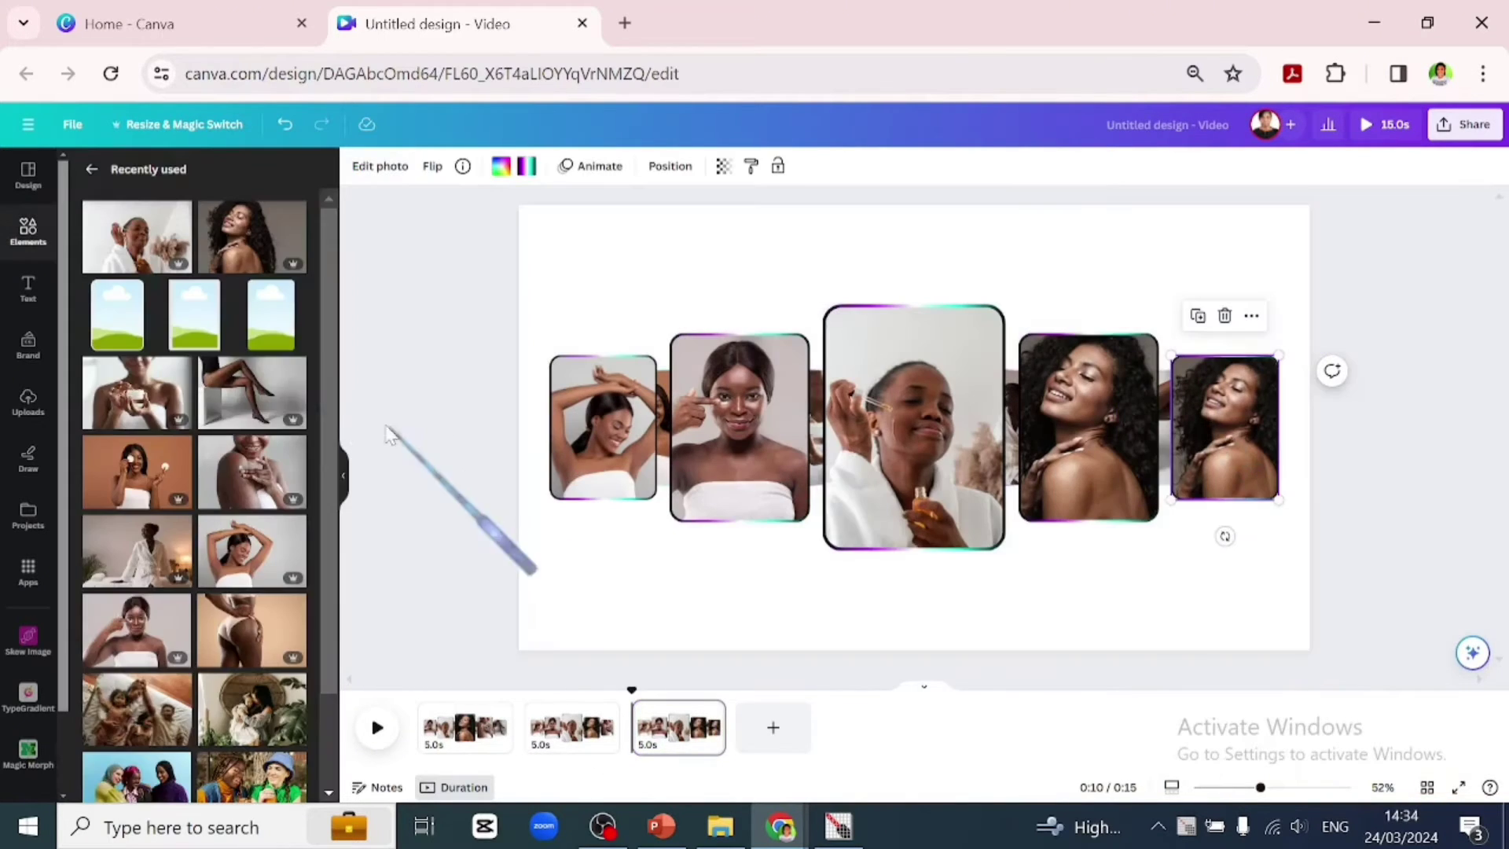
- On page 3, put the crossed legs photo, recropped, in the inner right back frame and the shoulder cream photo in the outer right one
{"action": "left_click_drag", "start_coordinate": [230, 381], "coordinate": [1060, 508]}
{"action": "double_click", "coordinate": [1012, 458]}
{"action": "left_click", "coordinate": [1039, 561]}
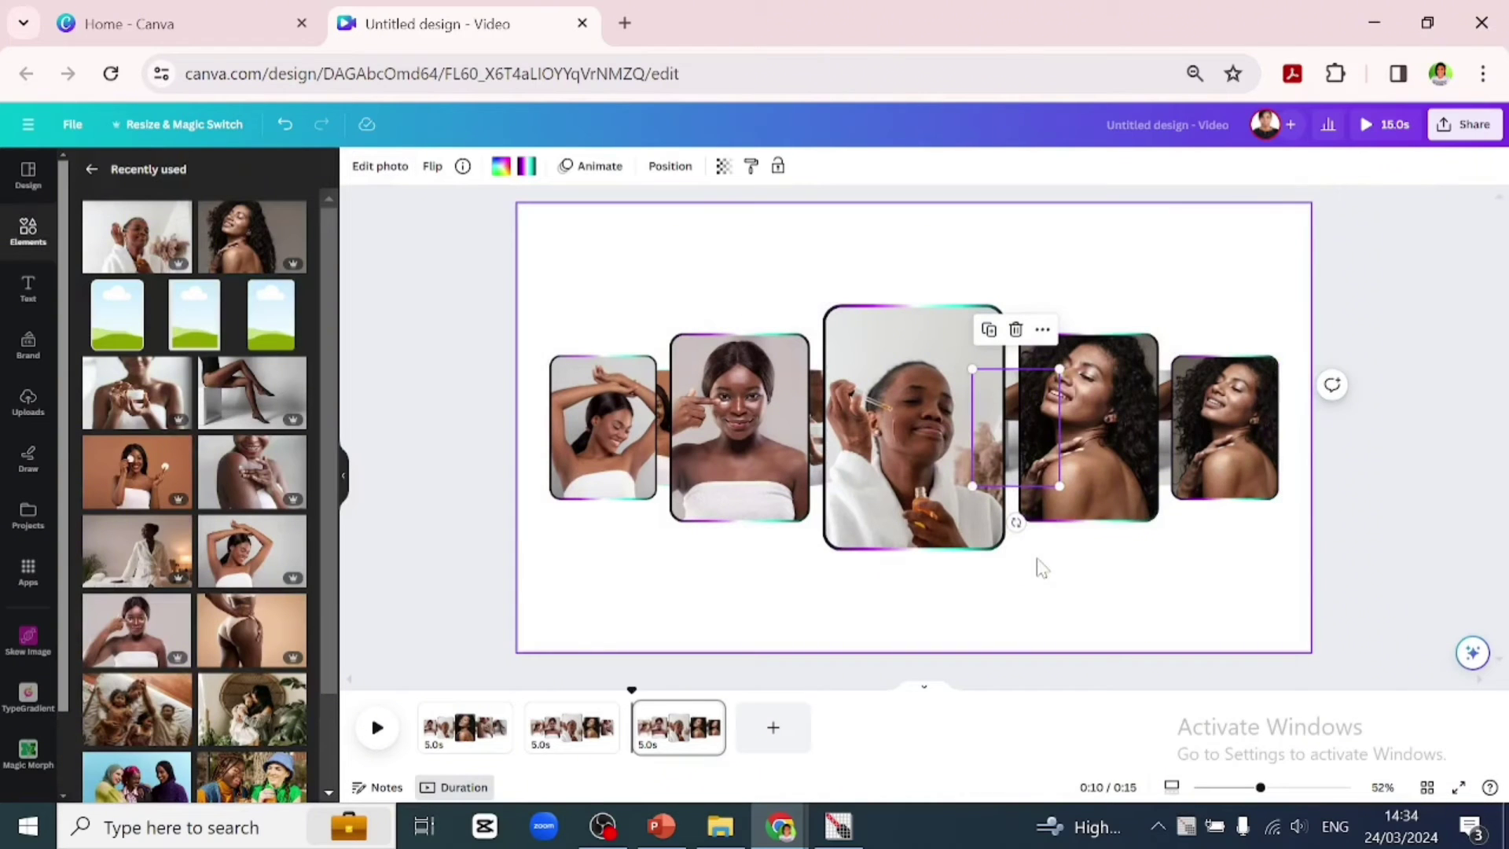
{"action": "left_click_drag", "start_coordinate": [266, 503], "coordinate": [1163, 458]}
- Put the white bathrobe photo, recropped, in the inner left back frame, the white-towel portrait in the centre and the dropper photo right of it
{"action": "left_click_drag", "start_coordinate": [130, 543], "coordinate": [780, 459]}
{"action": "double_click", "coordinate": [802, 458]}
{"action": "key", "text": "Return"}
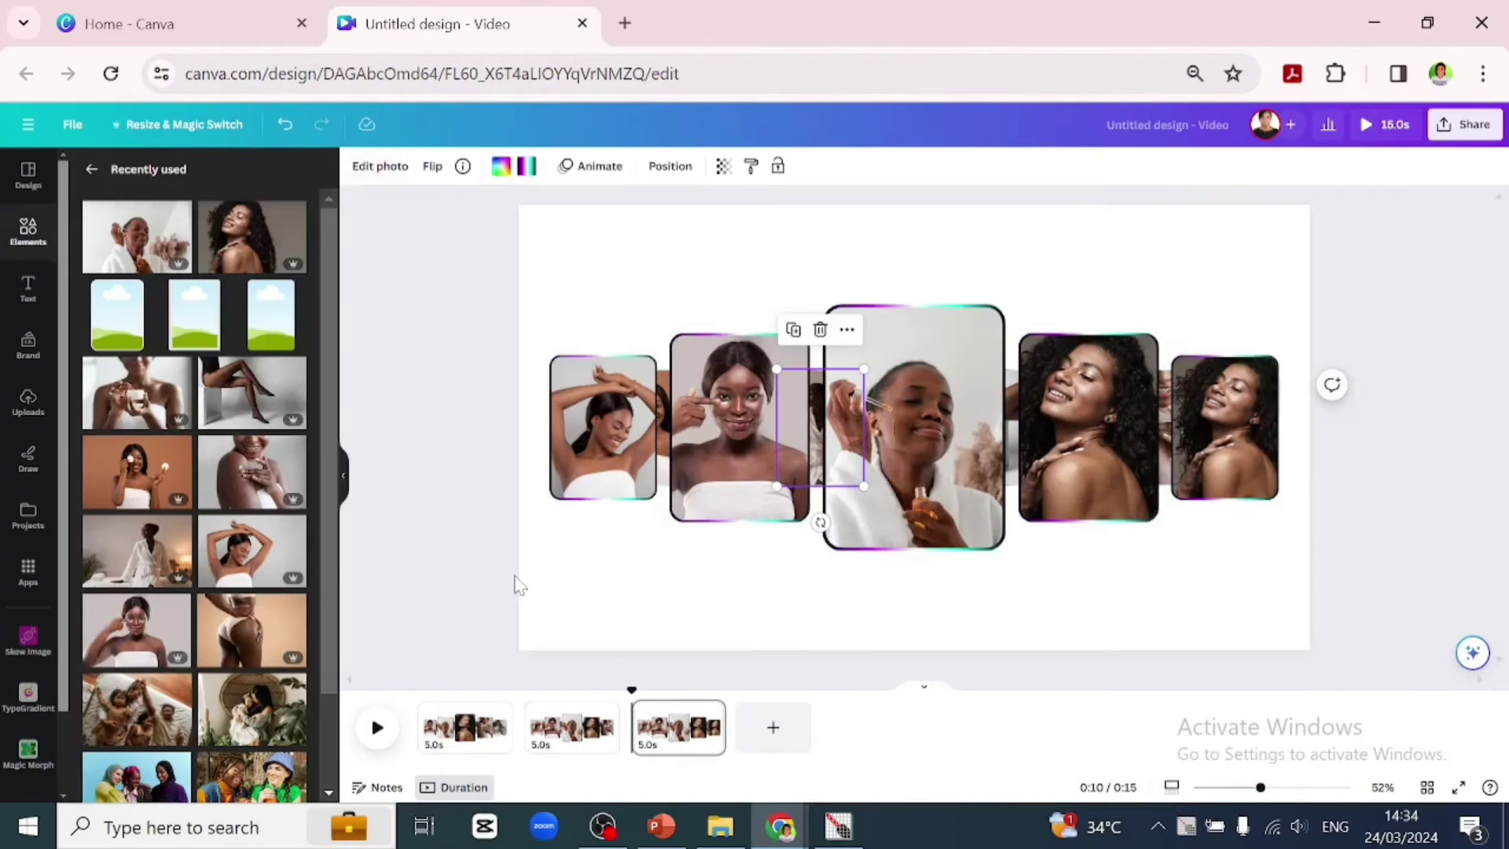
{"action": "left_click_drag", "start_coordinate": [173, 609], "coordinate": [841, 487]}
{"action": "left_click_drag", "start_coordinate": [135, 237], "coordinate": [1057, 462]}
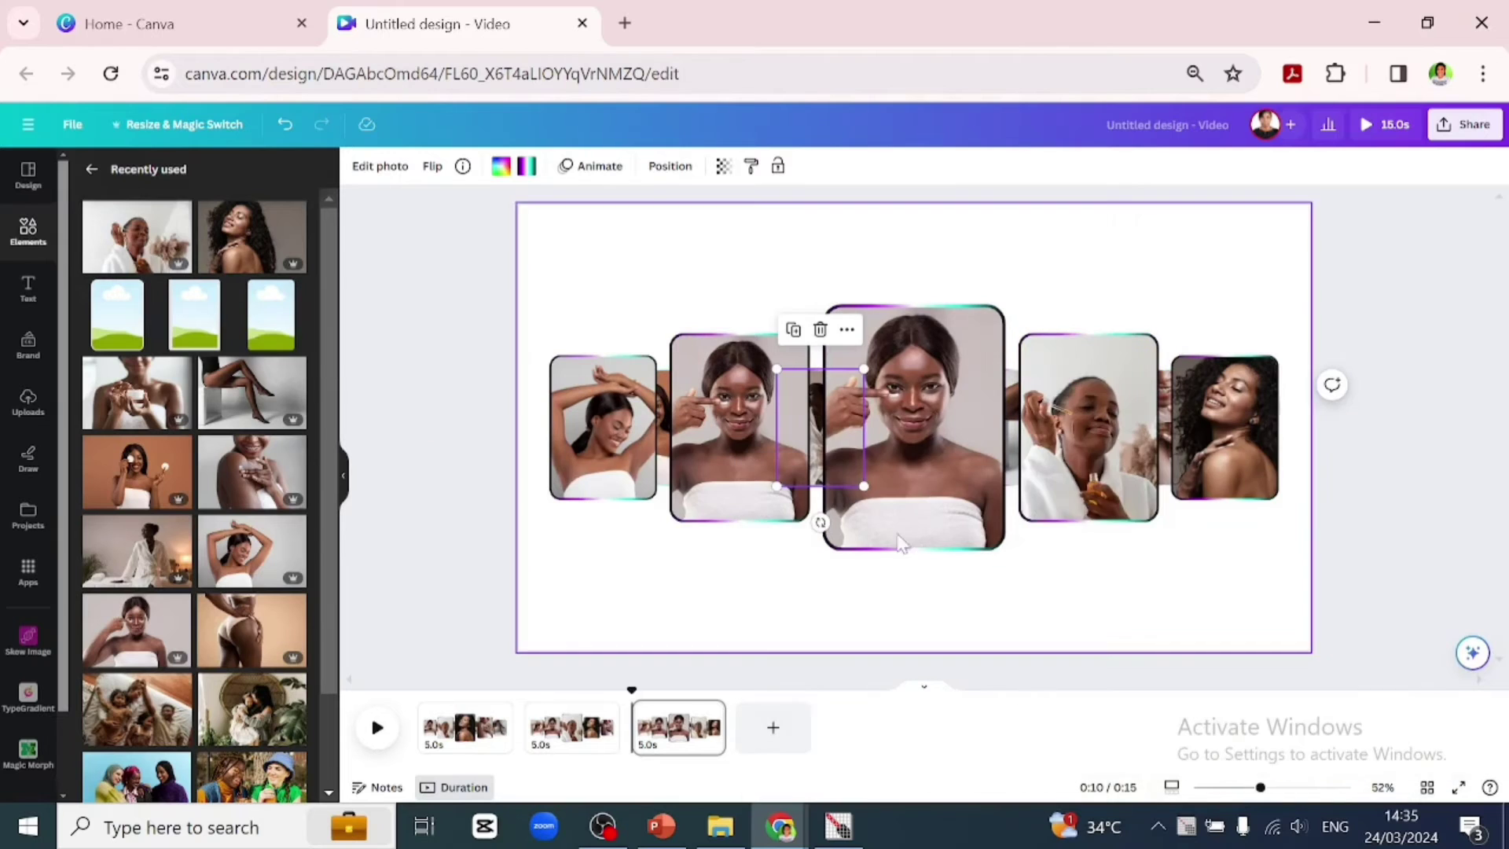
- Put the recropped raised-arms photo left of centre, the cotton pad photo far left and the cream jar photo in the outer left back frame
{"action": "left_click_drag", "start_coordinate": [231, 548], "coordinate": [744, 482]}
{"action": "double_click", "coordinate": [694, 475]}
{"action": "left_click", "coordinate": [472, 568]}
{"action": "left_click_drag", "start_coordinate": [137, 471], "coordinate": [562, 507]}
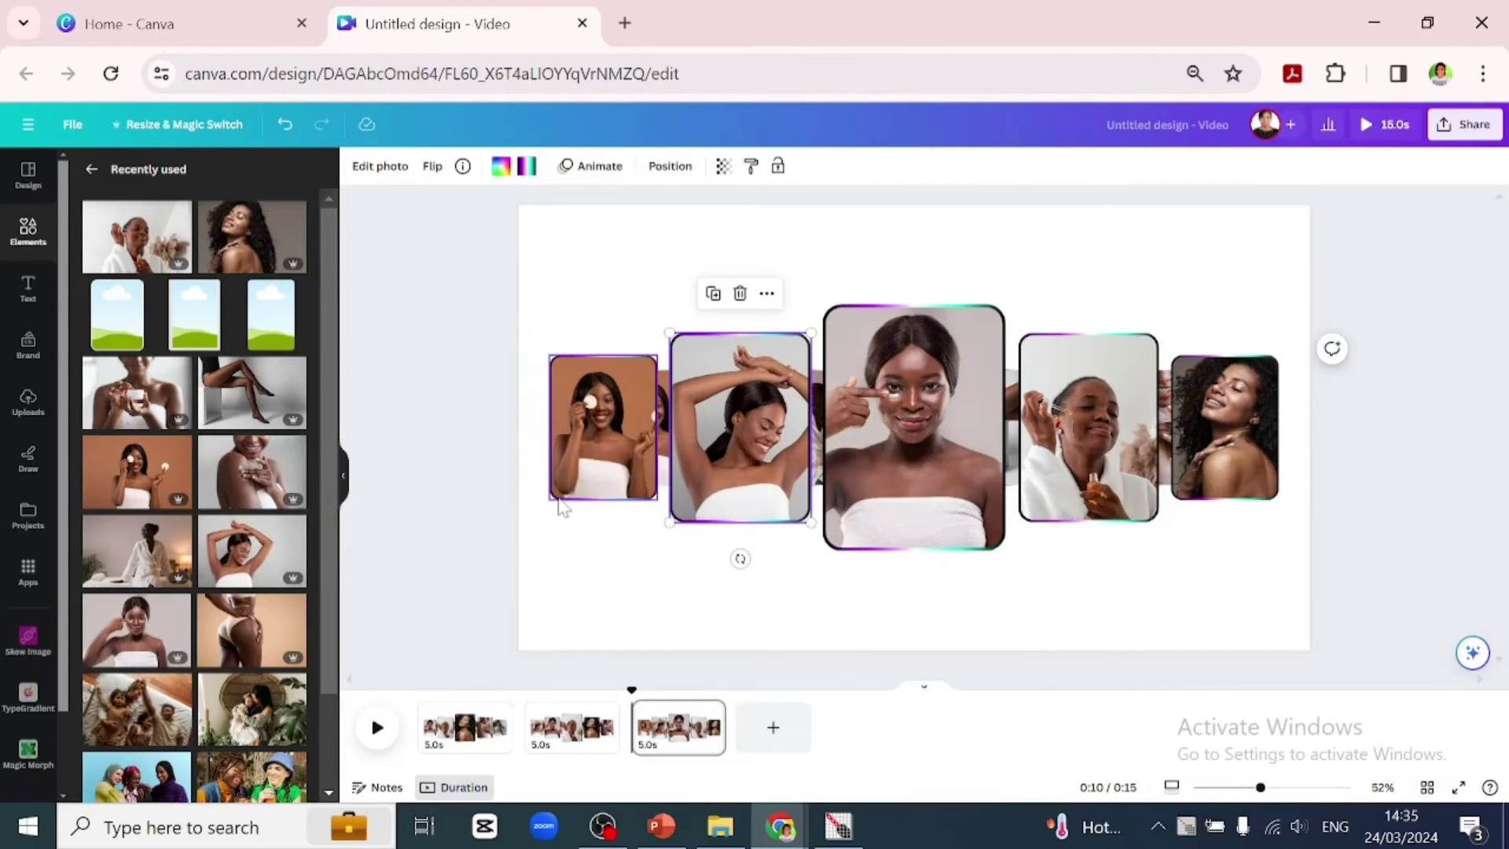
{"action": "left_click_drag", "start_coordinate": [137, 393], "coordinate": [658, 481]}
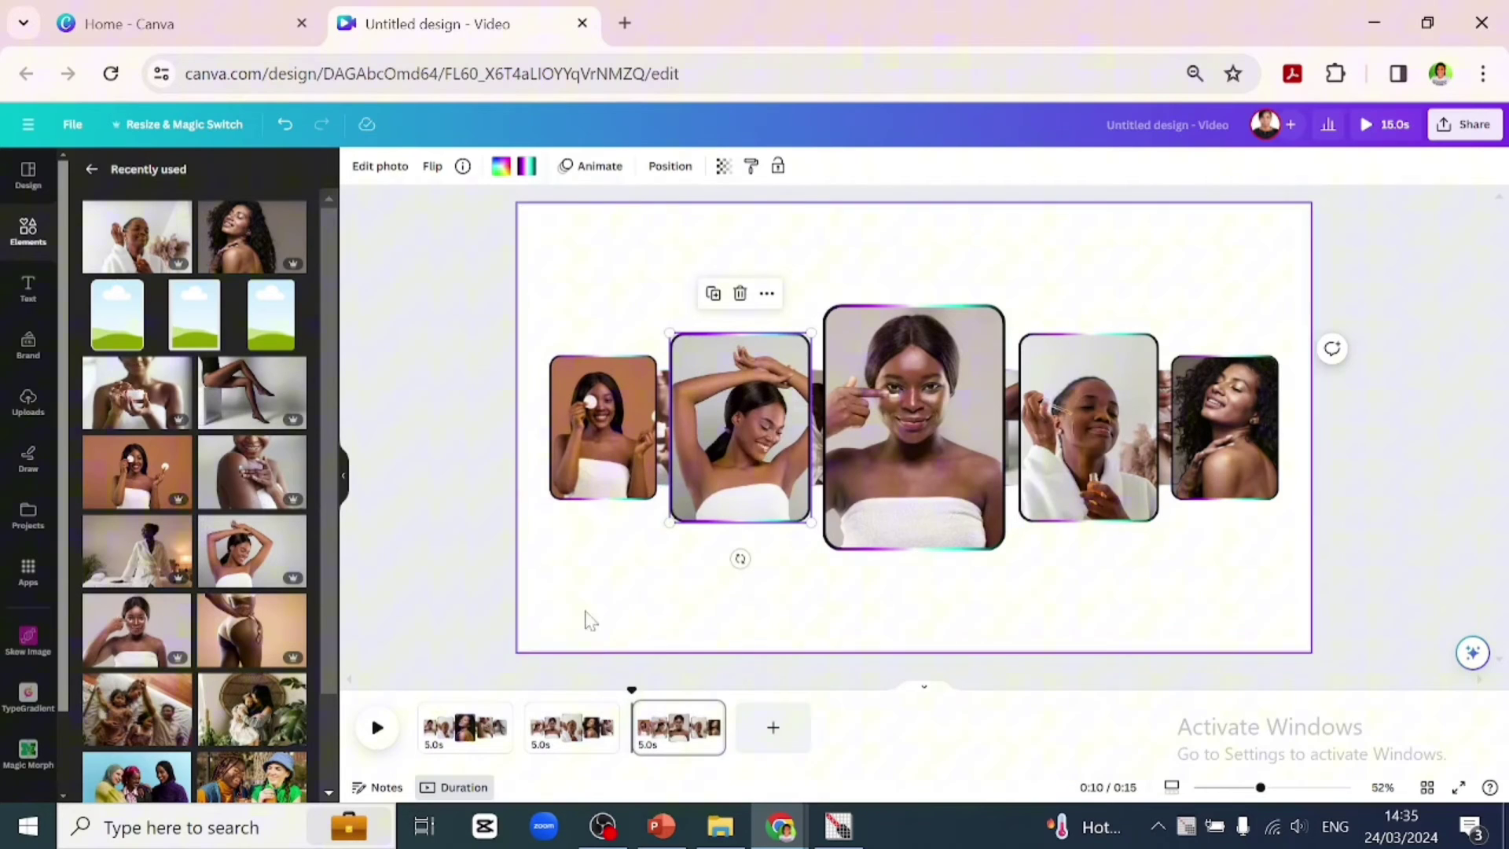
- Duplicate page 3 and put the curly-haired woman's photo, recropped, in the outer right back frame of the copy
{"action": "left_click", "coordinate": [678, 736]}
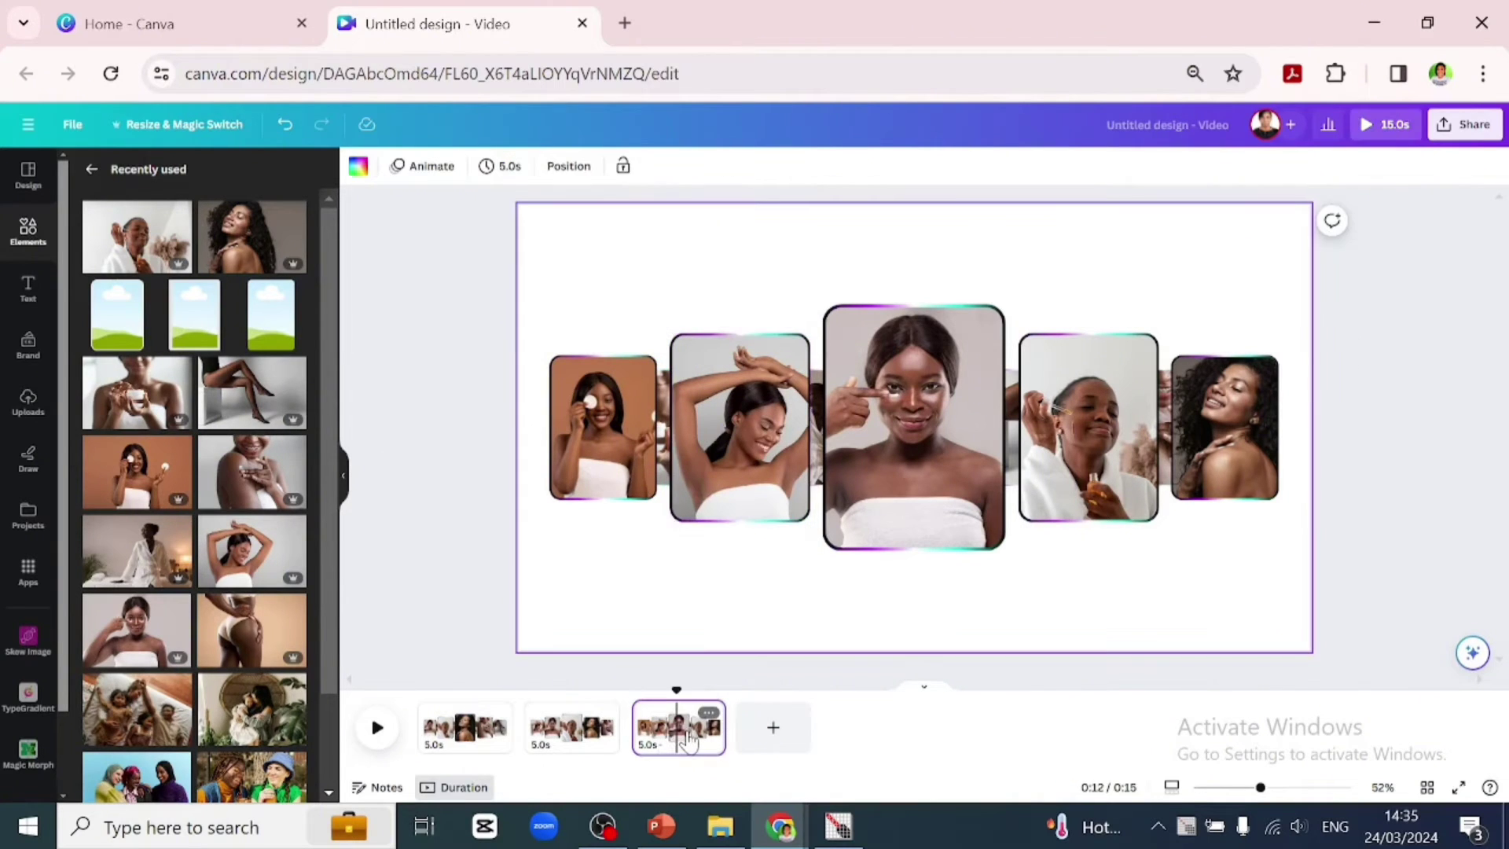
{"action": "key", "text": "ctrl+d"}
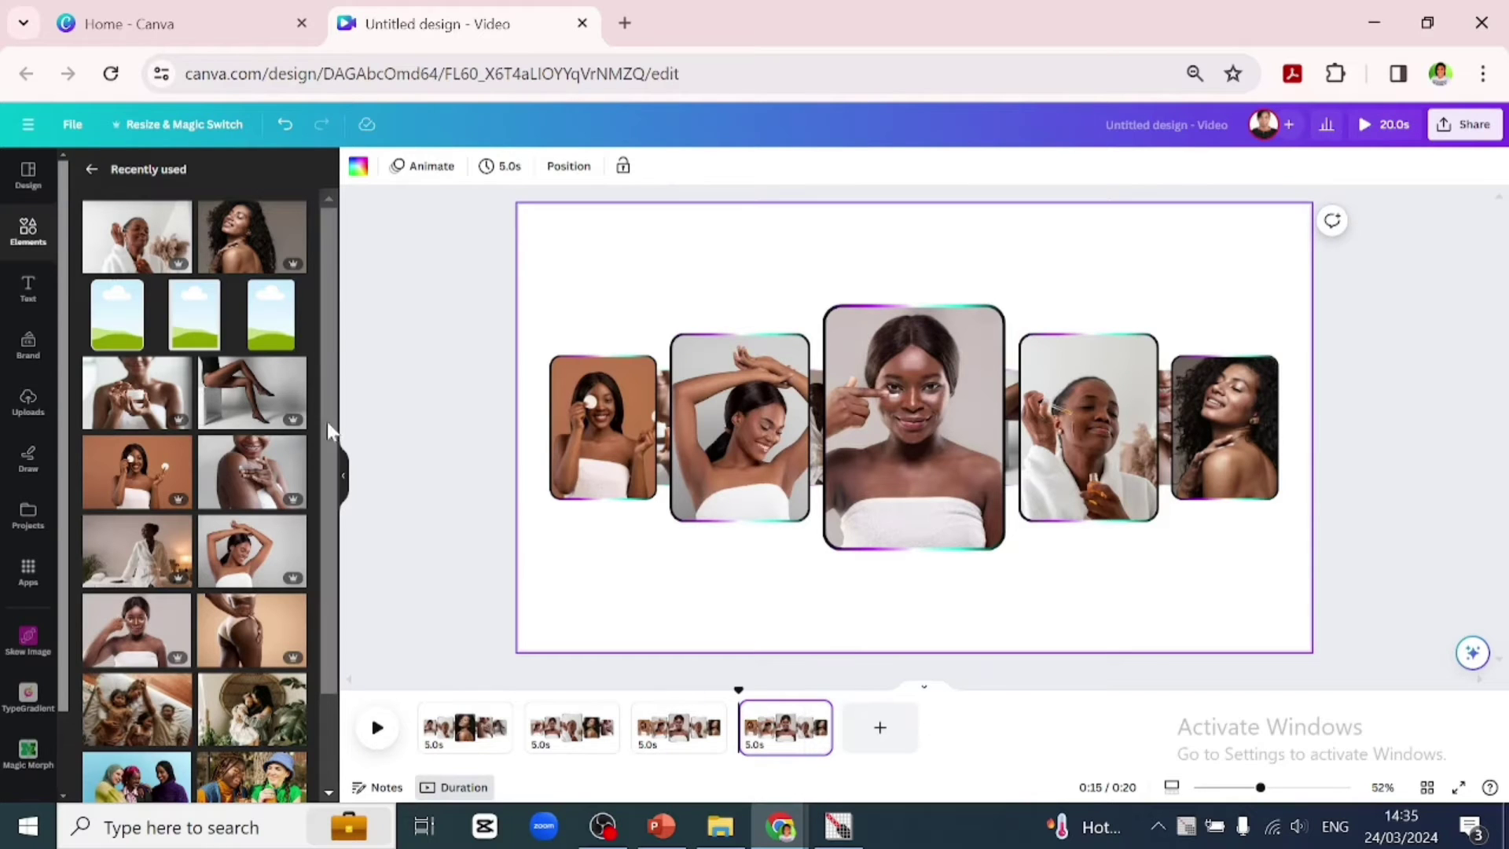
{"action": "left_click_drag", "start_coordinate": [255, 236], "coordinate": [1206, 476]}
{"action": "double_click", "coordinate": [1162, 472]}
{"action": "left_click", "coordinate": [1176, 528]}
- On page 4, put the shoulder cream photo in the inner right back frame, crossed legs in the inner left and white bathrobe in the outer left
{"action": "left_click_drag", "start_coordinate": [277, 491], "coordinate": [1002, 465]}
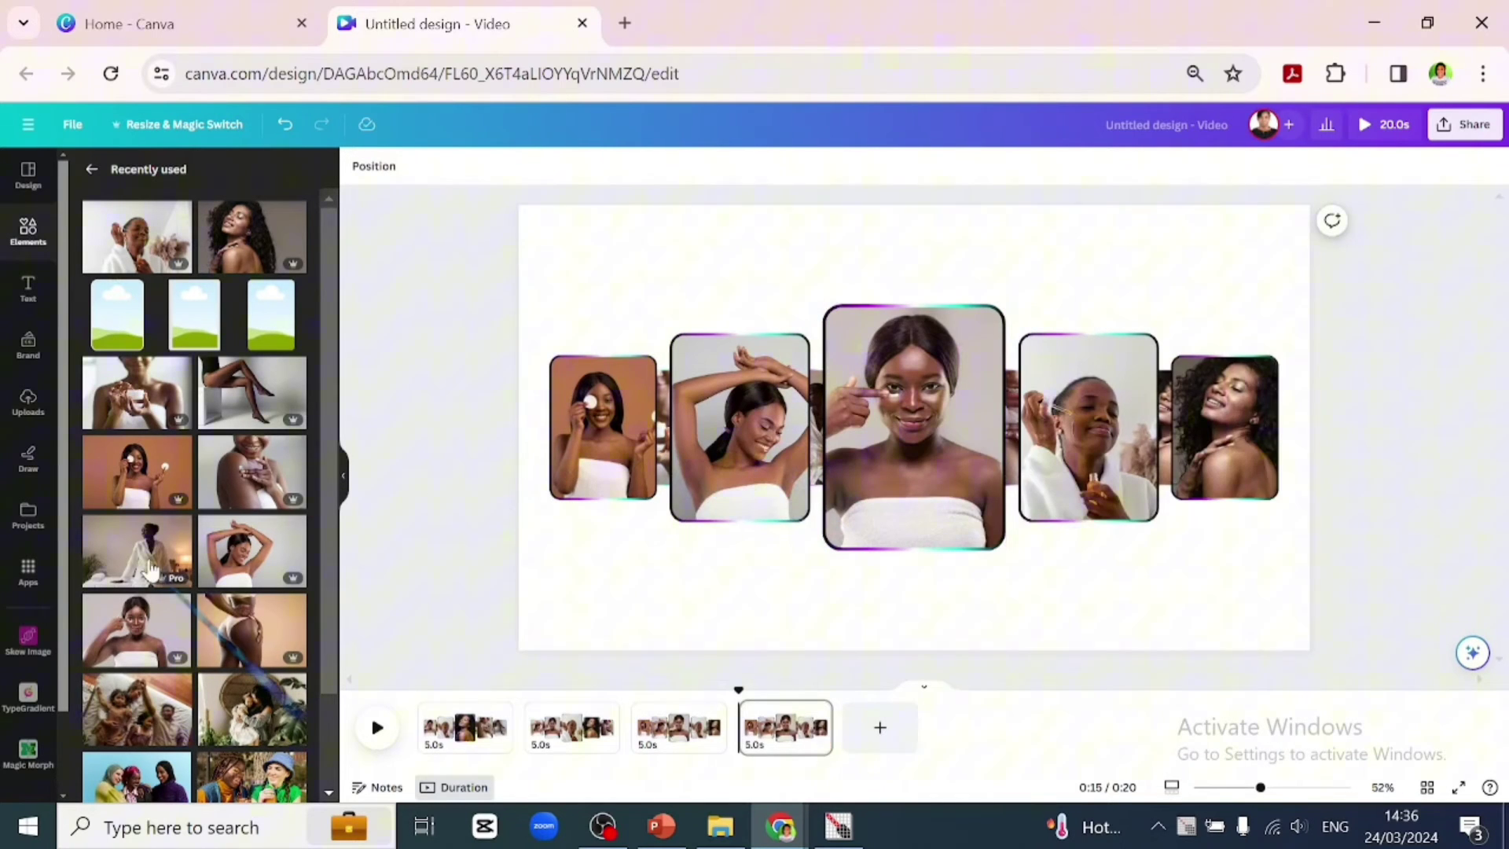
{"action": "left_click_drag", "start_coordinate": [292, 412], "coordinate": [816, 462]}
{"action": "left_click_drag", "start_coordinate": [106, 572], "coordinate": [665, 474]}
- Fill page 4's front frames, from far left, with the cream jar, cotton pad, recentred raised-arms, white-towel portrait and dropper photos
{"action": "left_click_drag", "start_coordinate": [154, 401], "coordinate": [577, 456]}
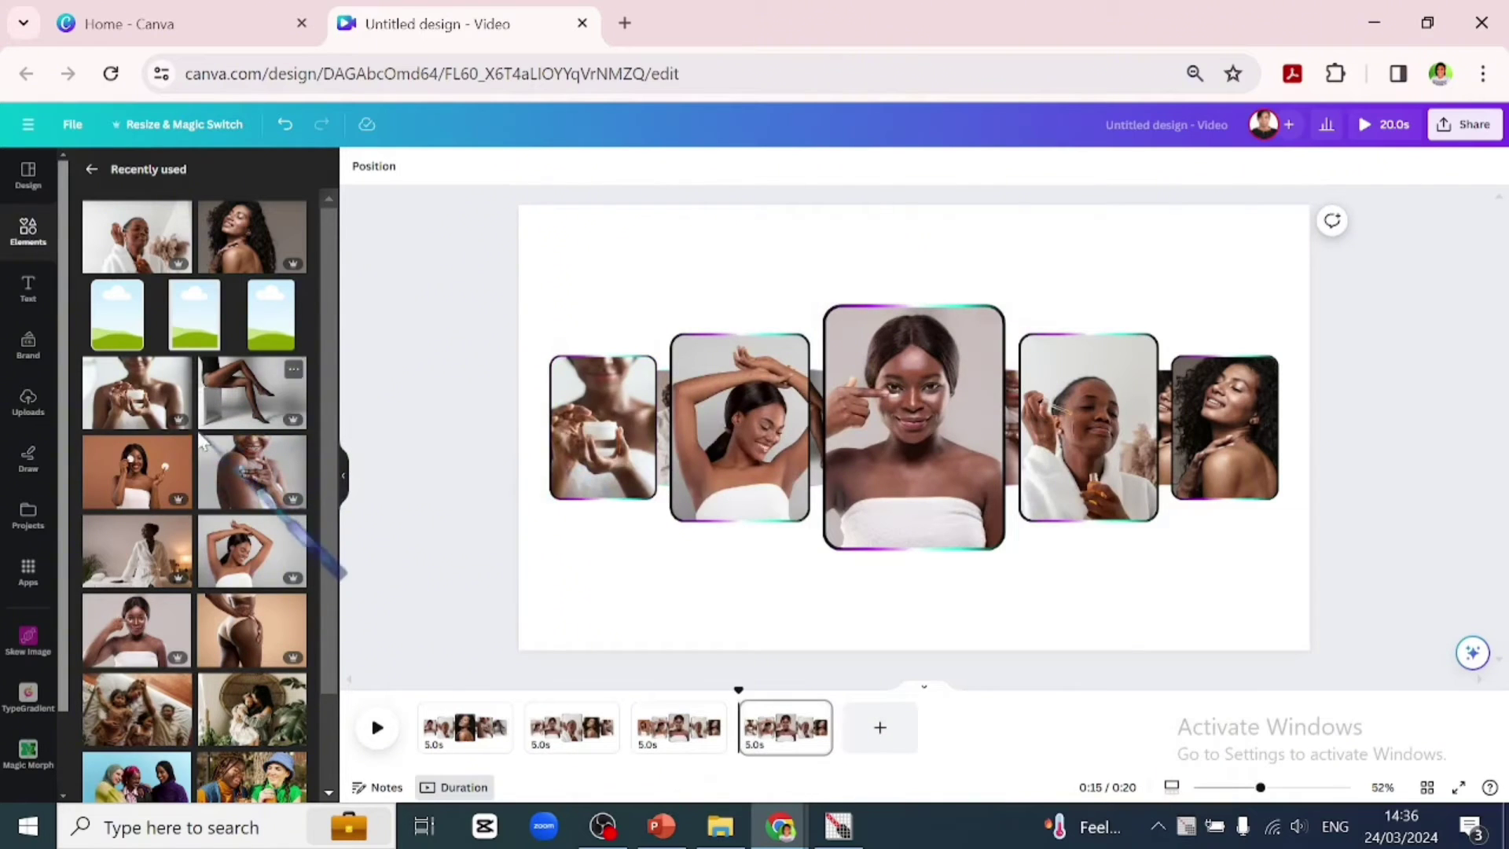
{"action": "left_click_drag", "start_coordinate": [156, 472], "coordinate": [896, 503]}
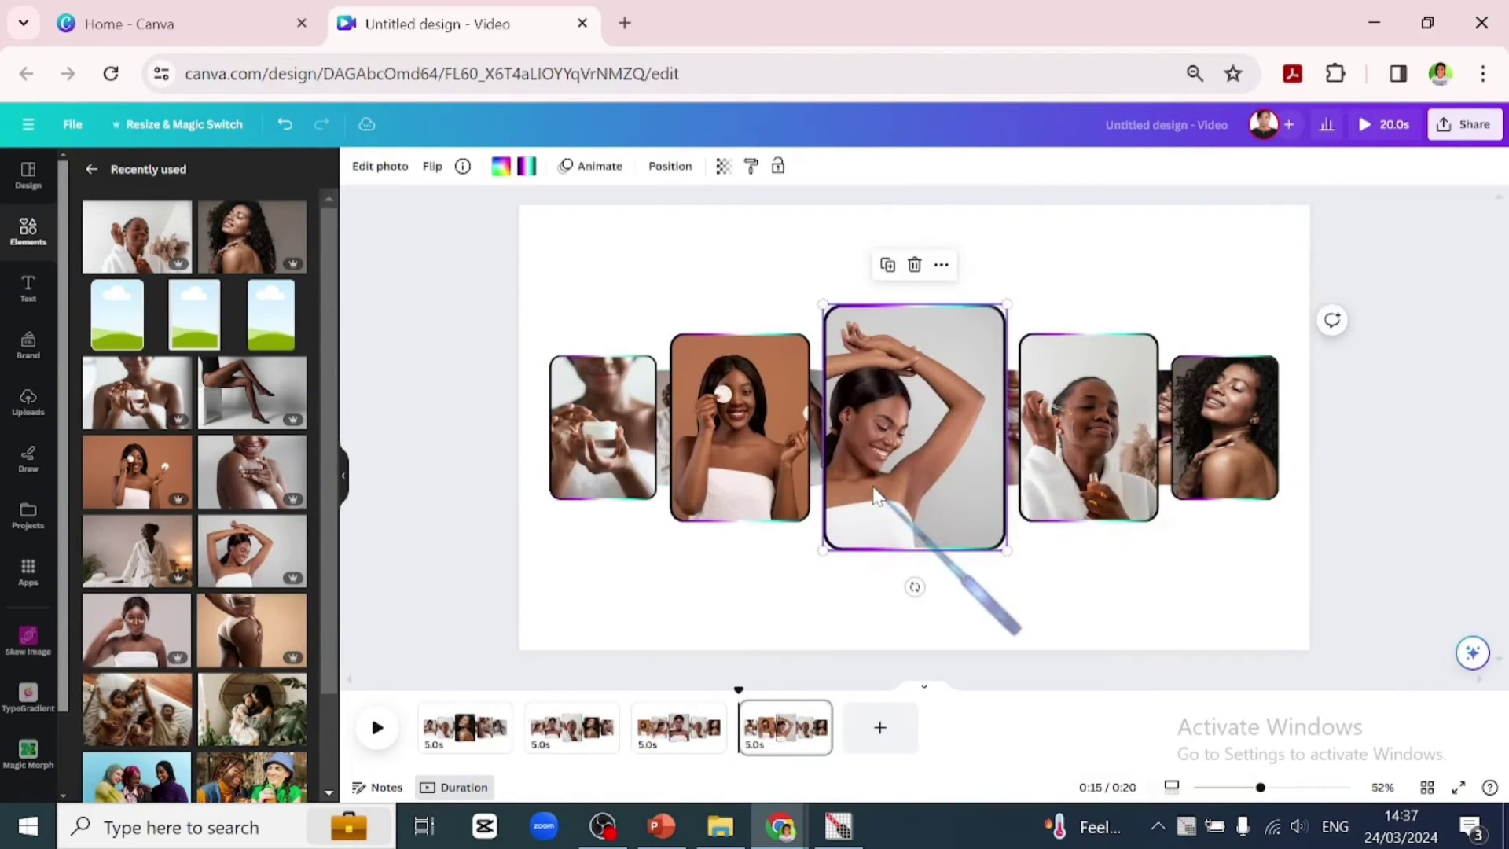
{"action": "double_click", "coordinate": [924, 491]}
{"action": "left_click", "coordinate": [488, 558]}
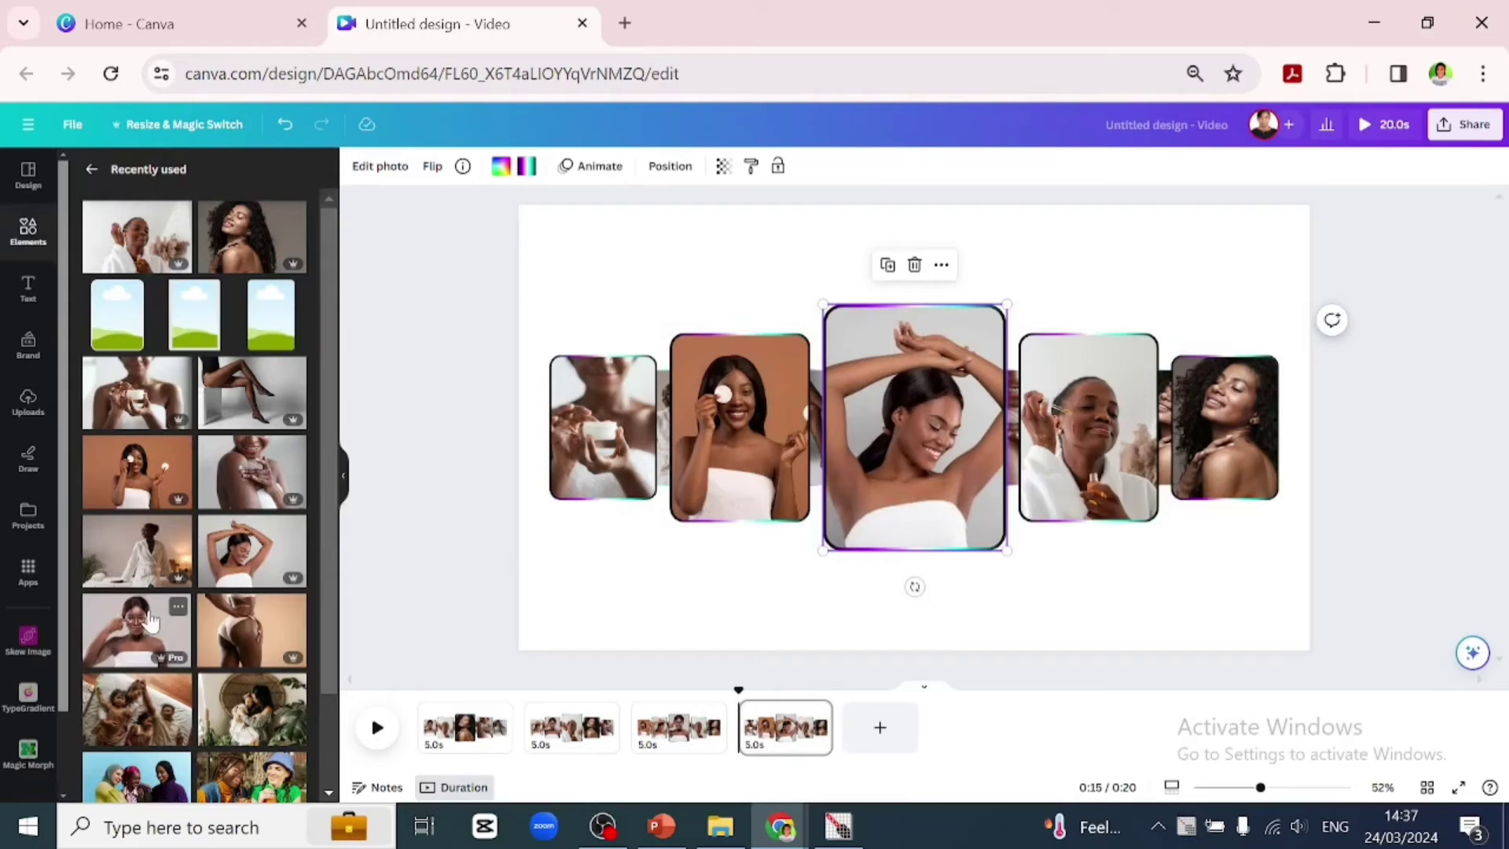
{"action": "left_click_drag", "start_coordinate": [151, 621], "coordinate": [1087, 429]}
{"action": "left_click_drag", "start_coordinate": [138, 236], "coordinate": [1225, 428]}
- Duplicate page 4 and put the white-towel portrait in the copy's far right frame and the raised-arms photo, recropped, right of centre
{"action": "left_click", "coordinate": [783, 735]}
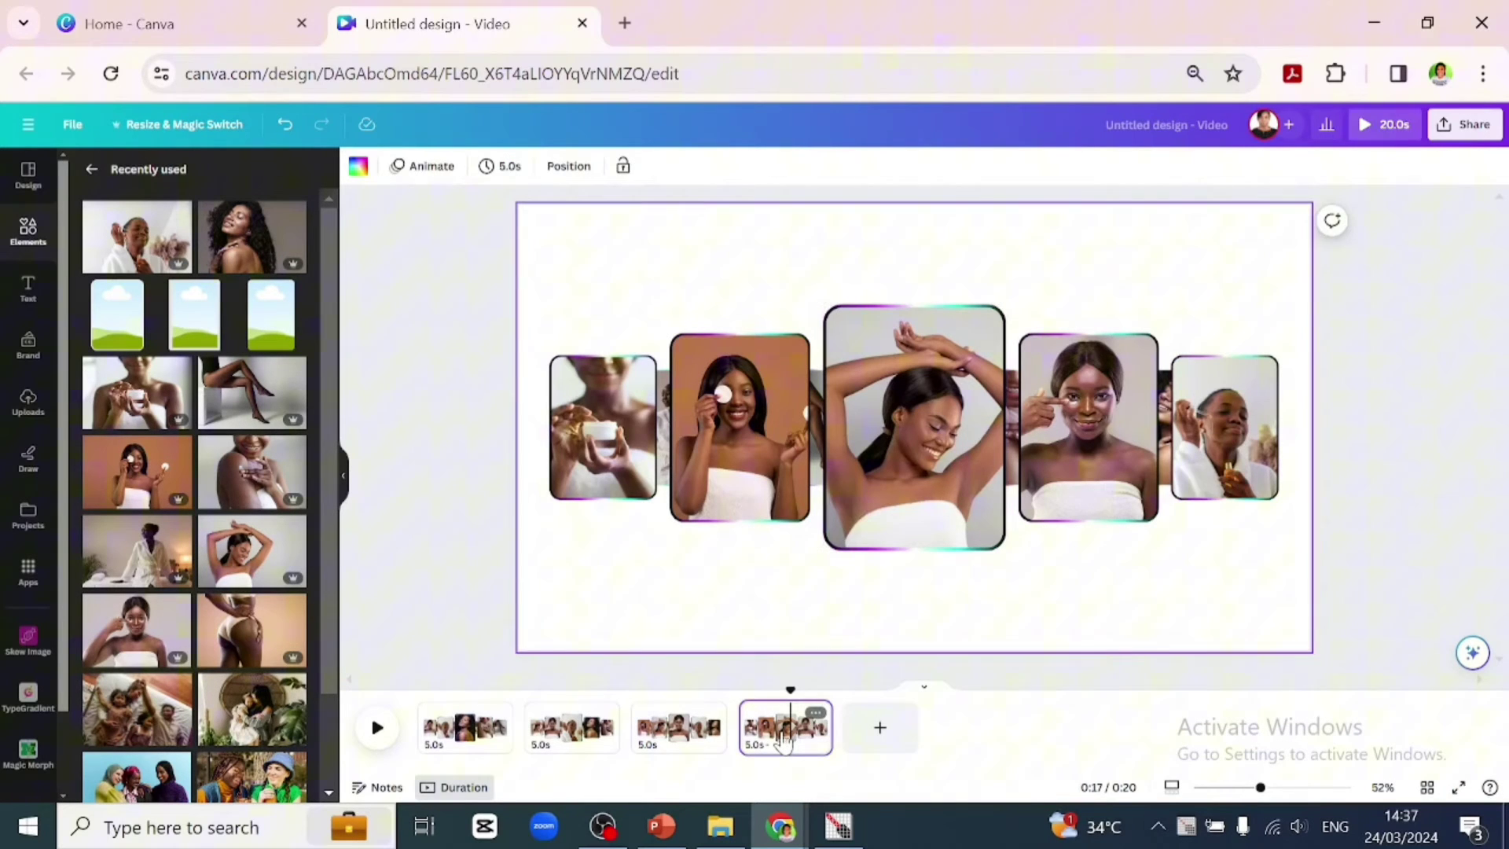
{"action": "key", "text": "ctrl+d"}
{"action": "left_click_drag", "start_coordinate": [137, 631], "coordinate": [1225, 432]}
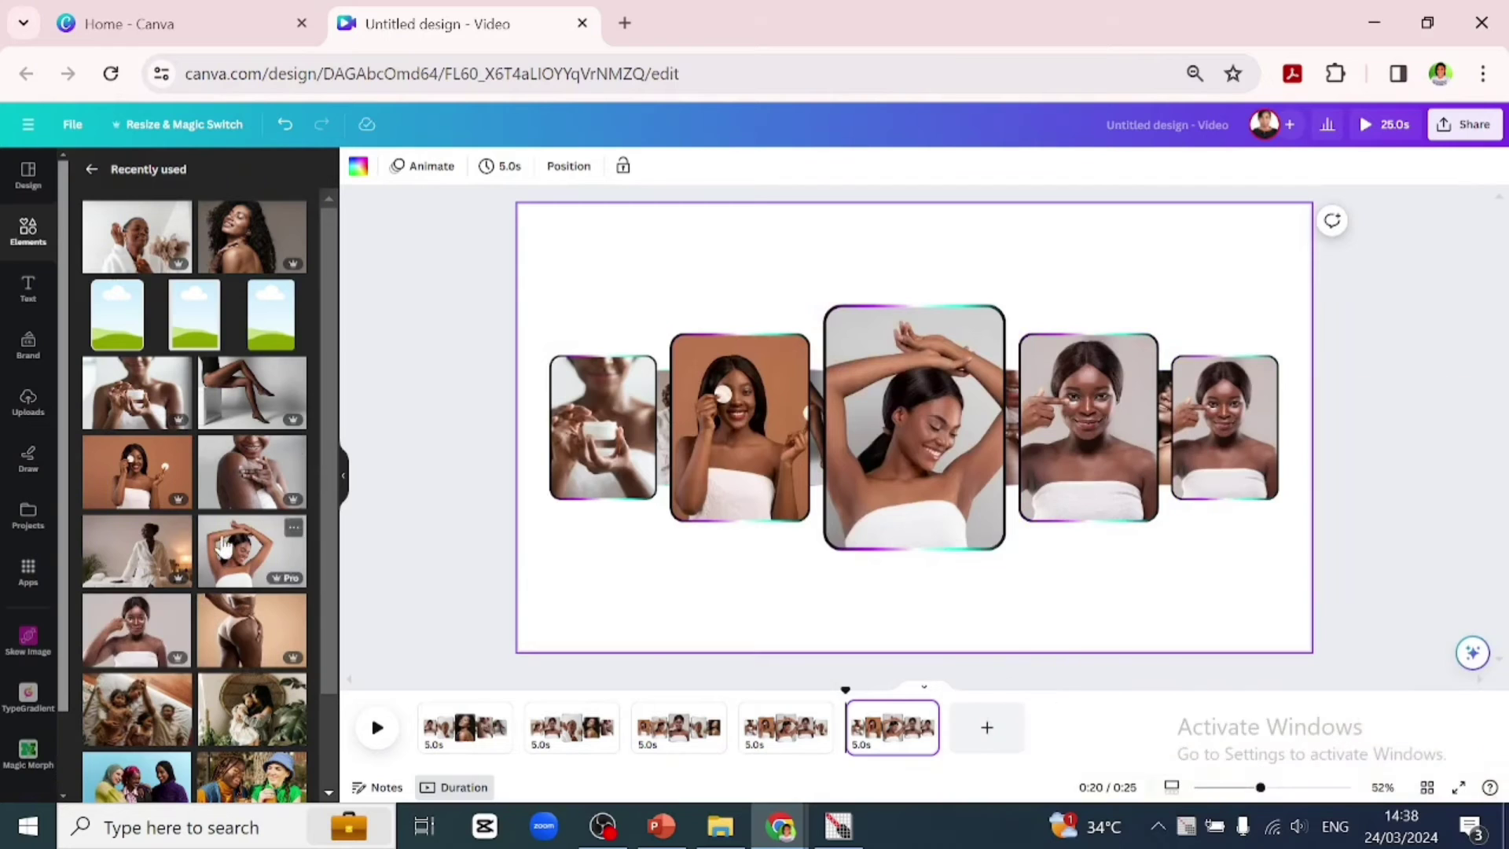
{"action": "left_click_drag", "start_coordinate": [251, 552], "coordinate": [1102, 451]}
{"action": "double_click", "coordinate": [1069, 450]}
{"action": "key", "text": "Escape"}
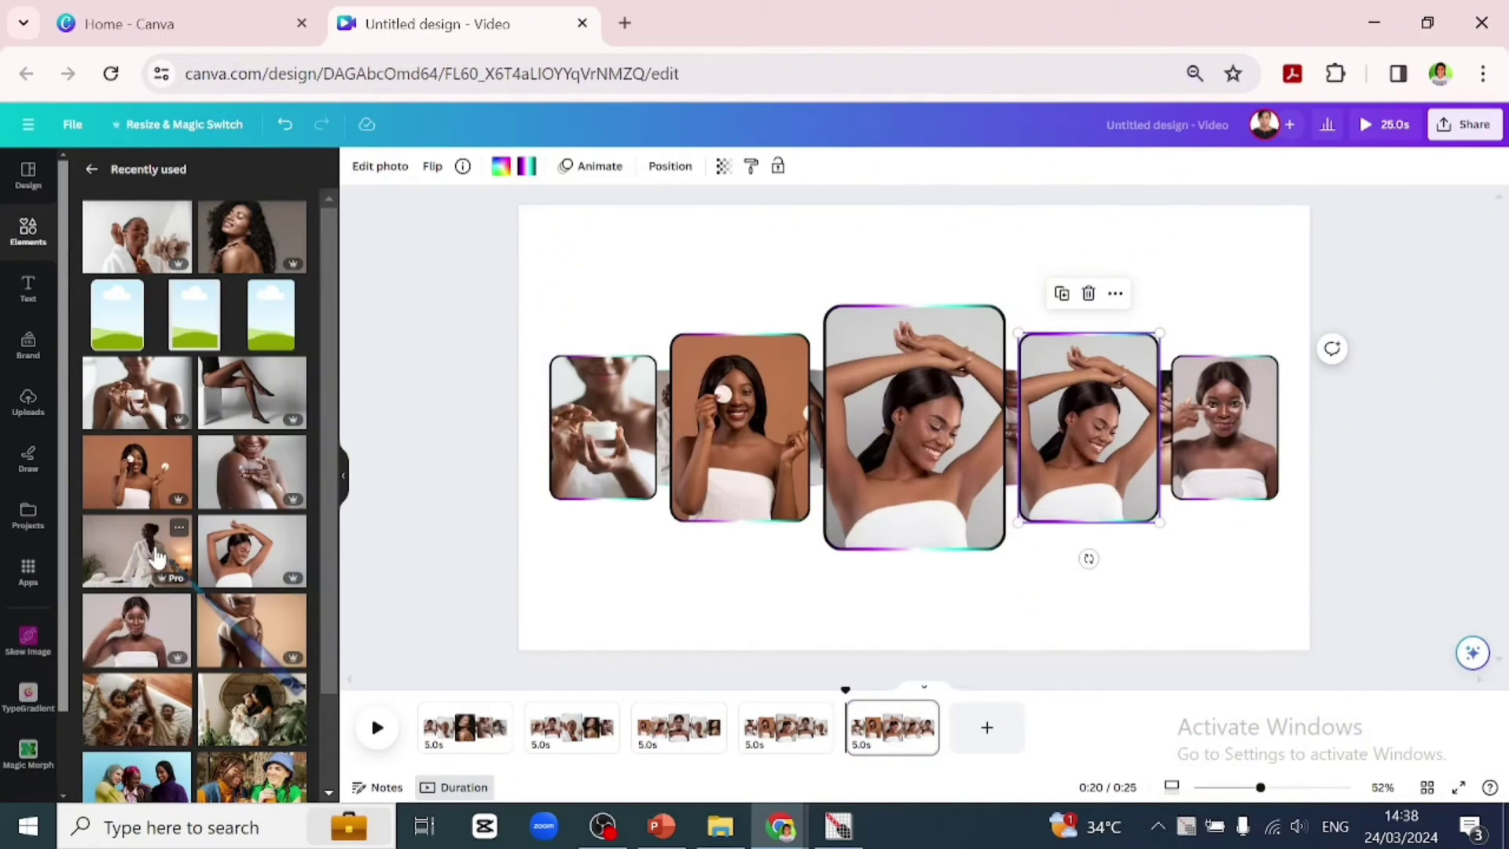
- On page 5, put the cotton pad photo in the centre, the cream jar left of it and the white bathrobe photo, recropped, far left
{"action": "left_click_drag", "start_coordinate": [149, 472], "coordinate": [912, 472]}
{"action": "left_click_drag", "start_coordinate": [137, 393], "coordinate": [754, 472]}
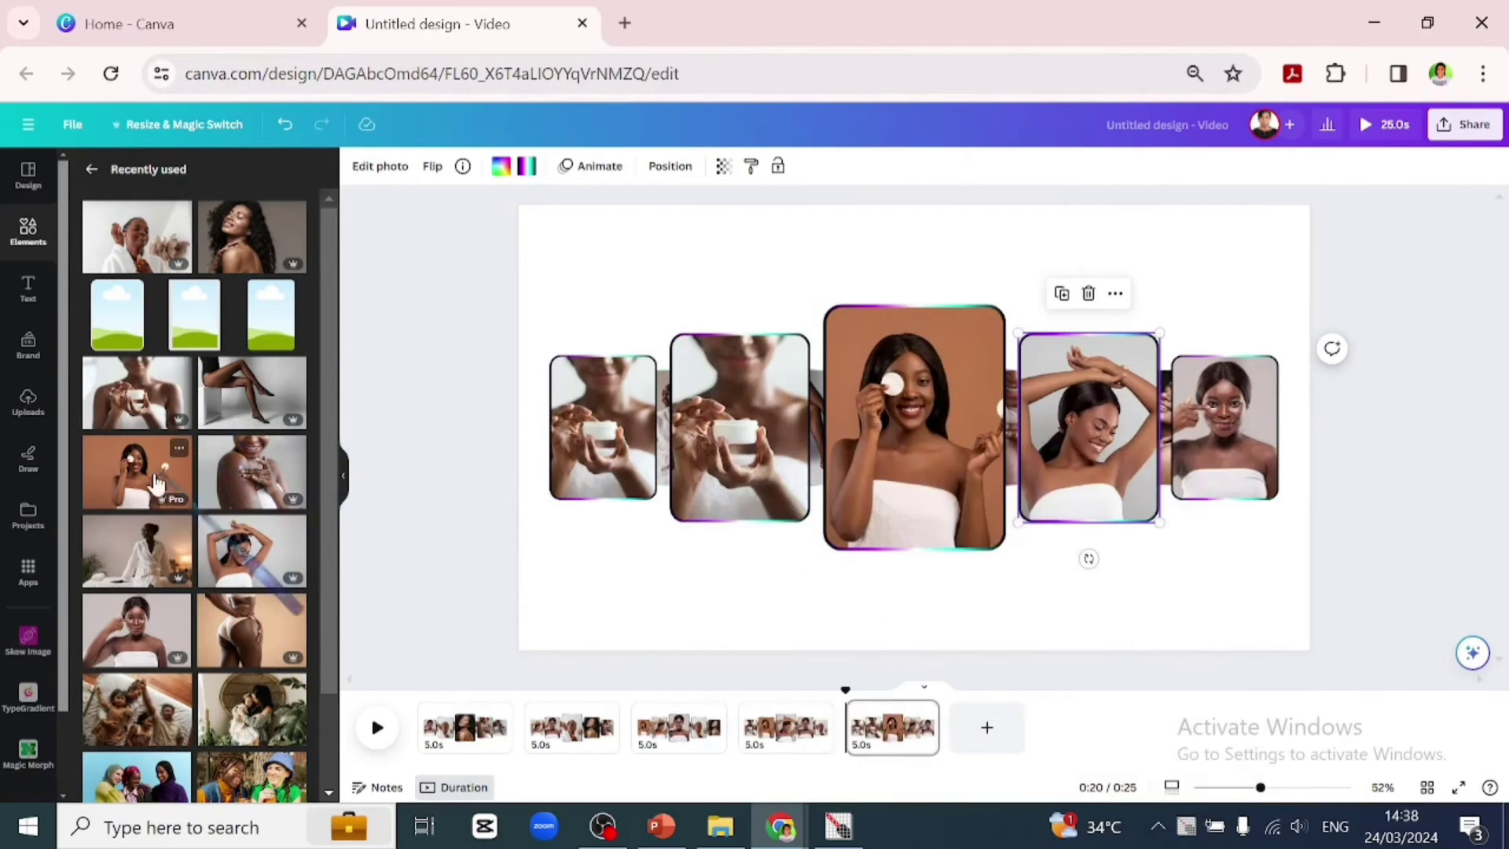
{"action": "left_click_drag", "start_coordinate": [145, 552], "coordinate": [579, 441]}
{"action": "double_click", "coordinate": [610, 437]}
{"action": "left_click", "coordinate": [551, 554]}
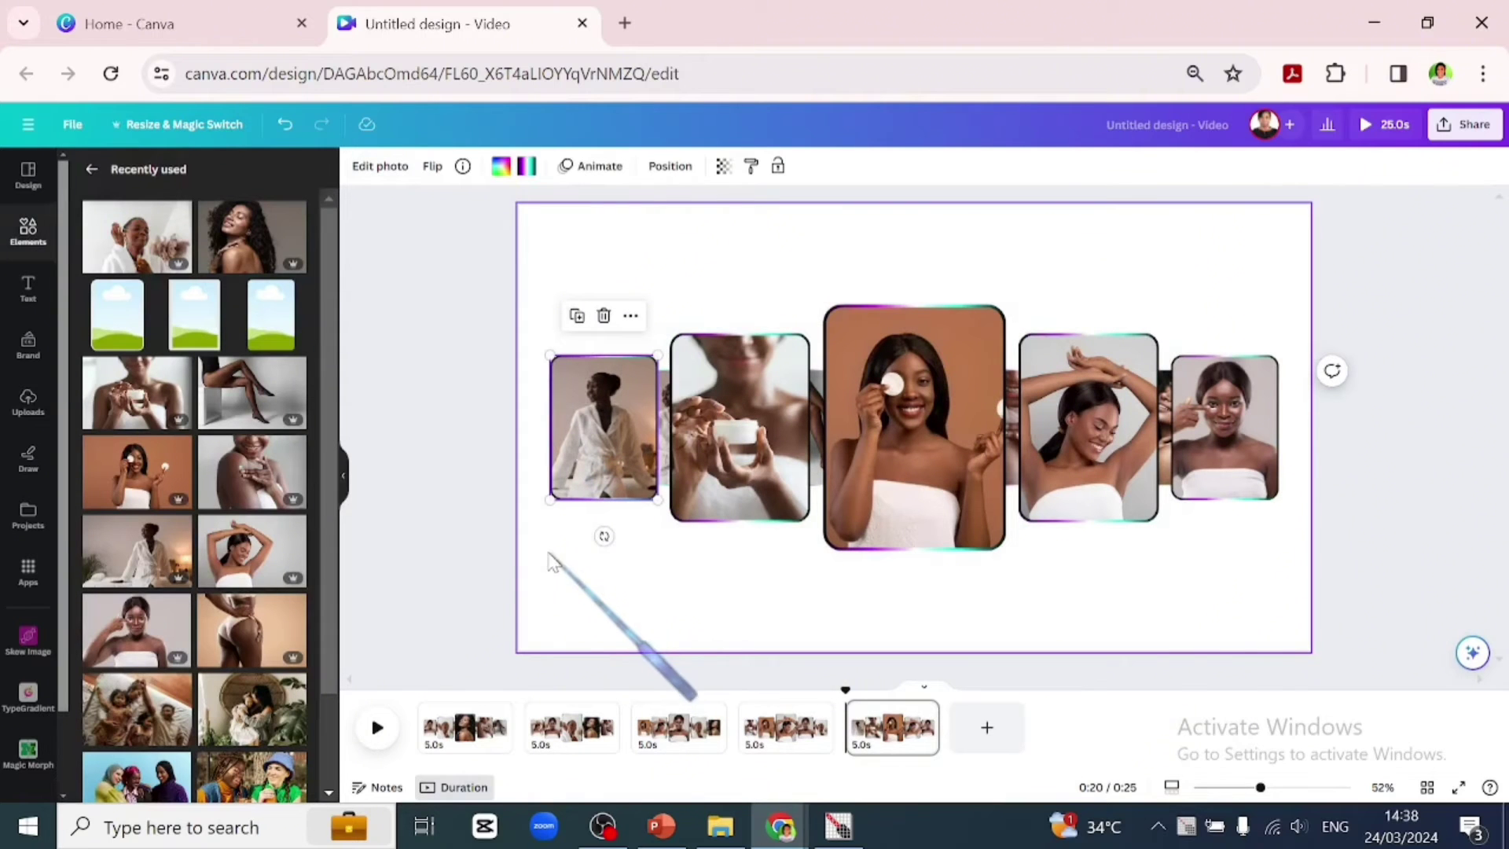
- Fill page 5's back frames, from the left, with the crossed legs, shoulder cream, recropped curly-haired woman and dropper photos
{"action": "left_click_drag", "start_coordinate": [240, 389], "coordinate": [664, 432]}
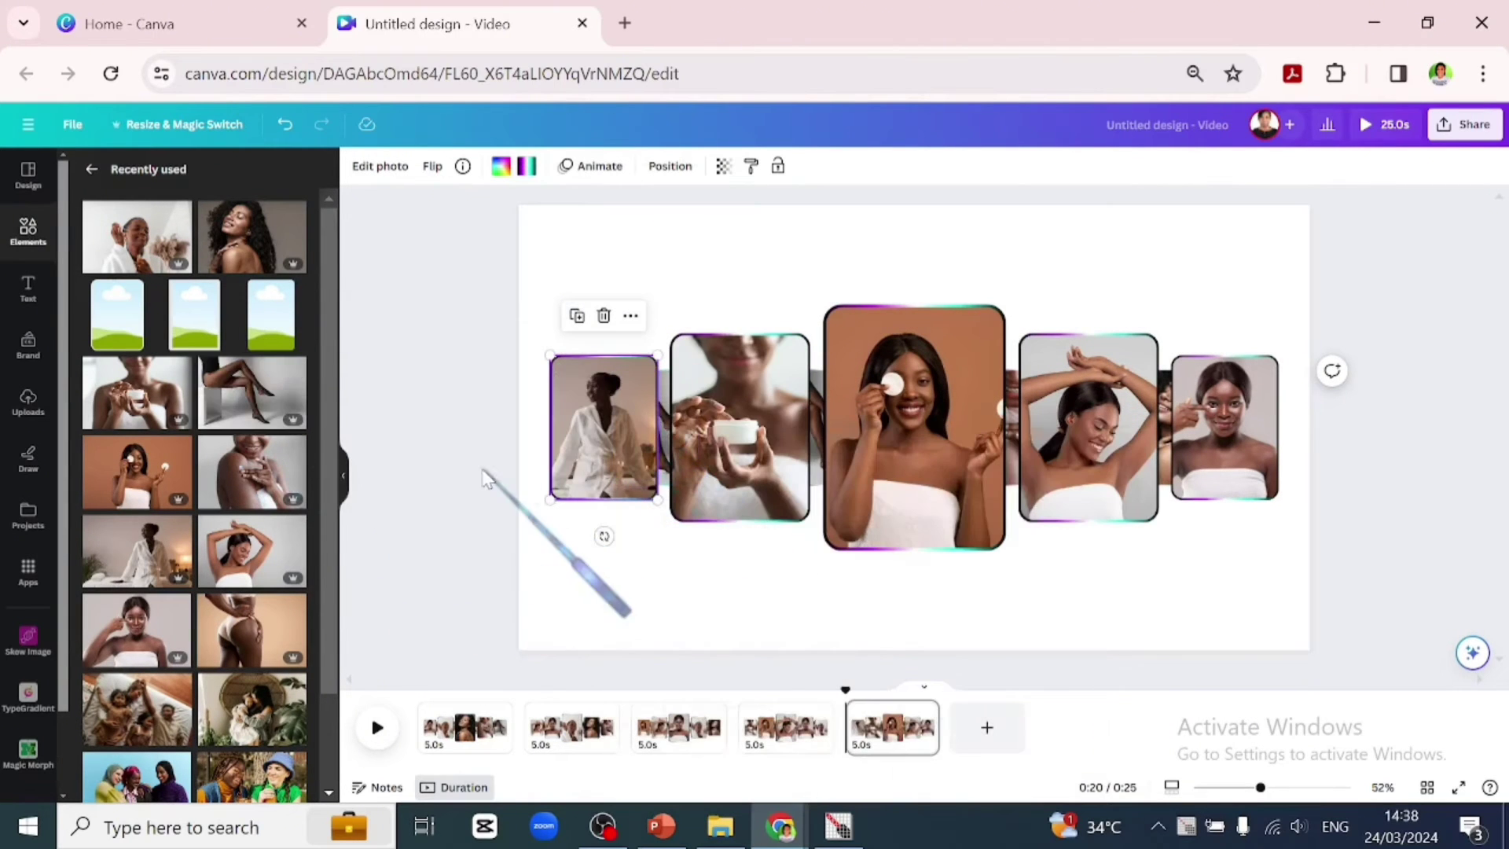
{"action": "left_click_drag", "start_coordinate": [250, 477], "coordinate": [816, 436]}
{"action": "left_click_drag", "start_coordinate": [257, 253], "coordinate": [1005, 438]}
{"action": "double_click", "coordinate": [1037, 436]}
{"action": "key", "text": "Escape"}
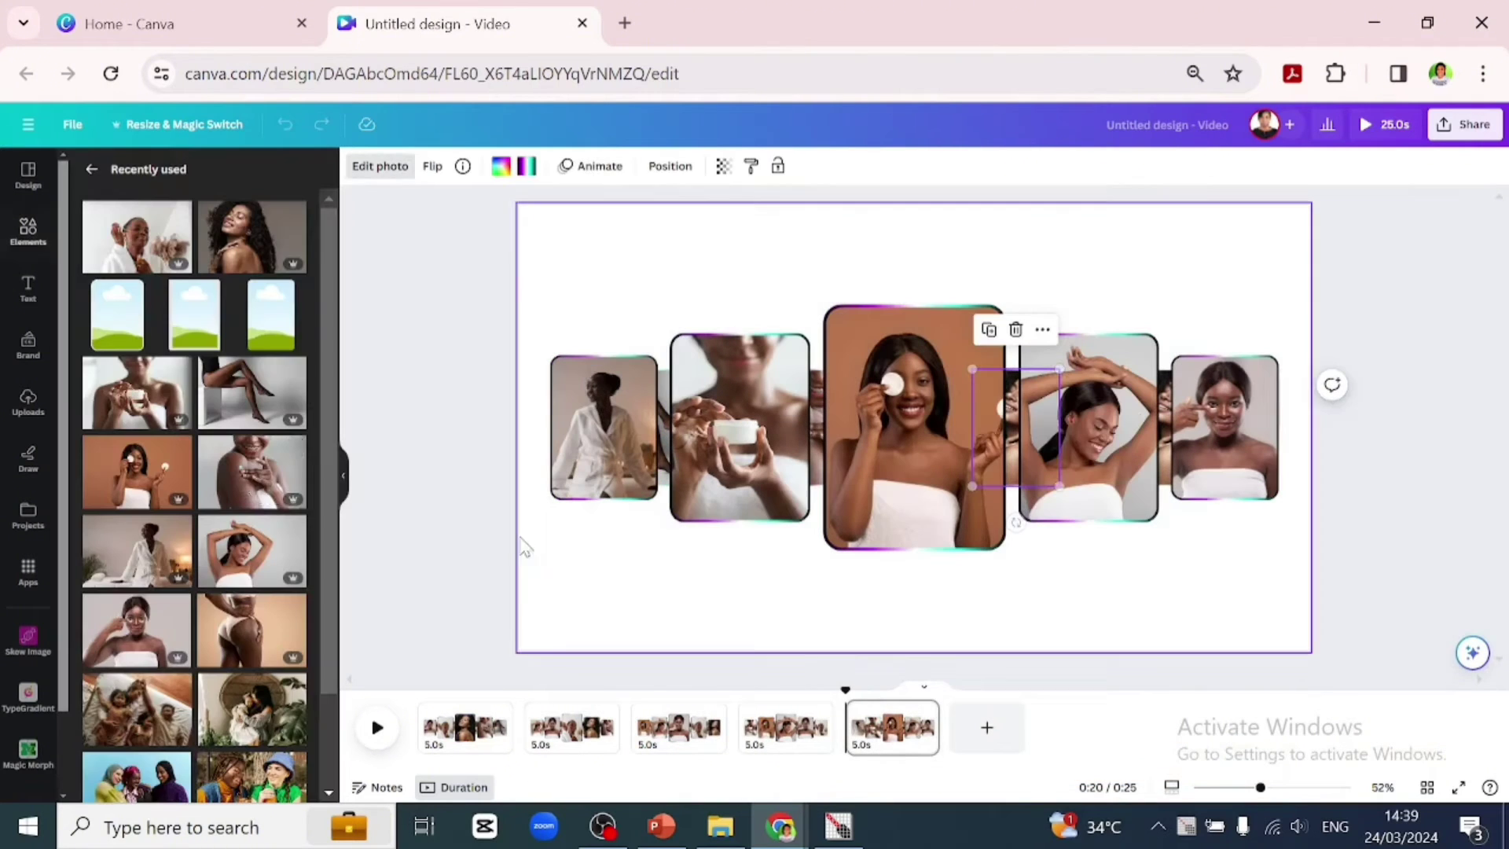
{"action": "left_click_drag", "start_coordinate": [147, 239], "coordinate": [1166, 440]}
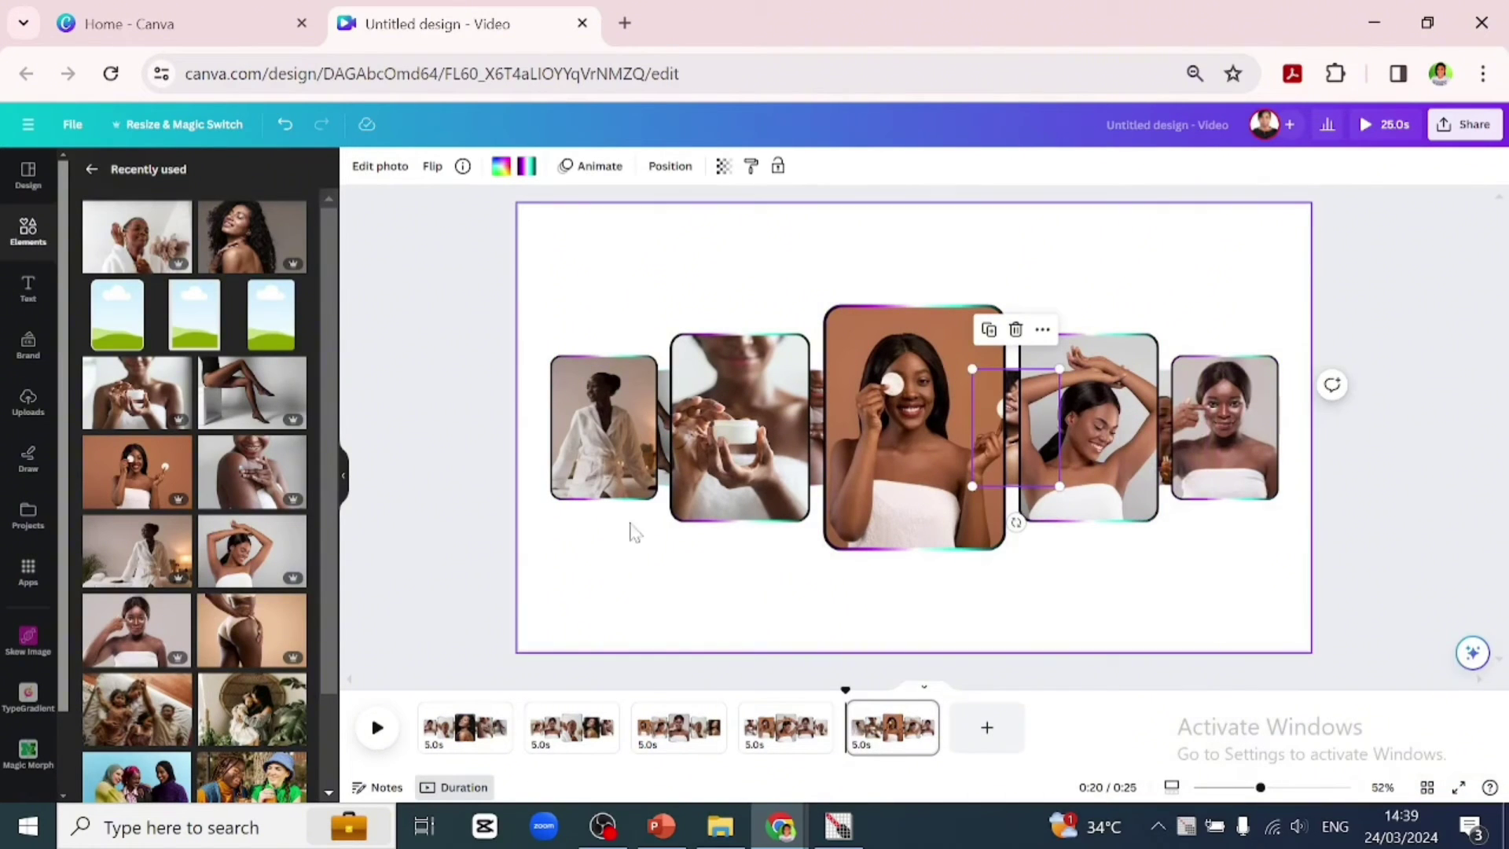
- Duplicate page 5 and put the raised-arms photo in the copy's far right frame and the cotton pad photo right of centre
{"action": "left_click", "coordinate": [881, 749]}
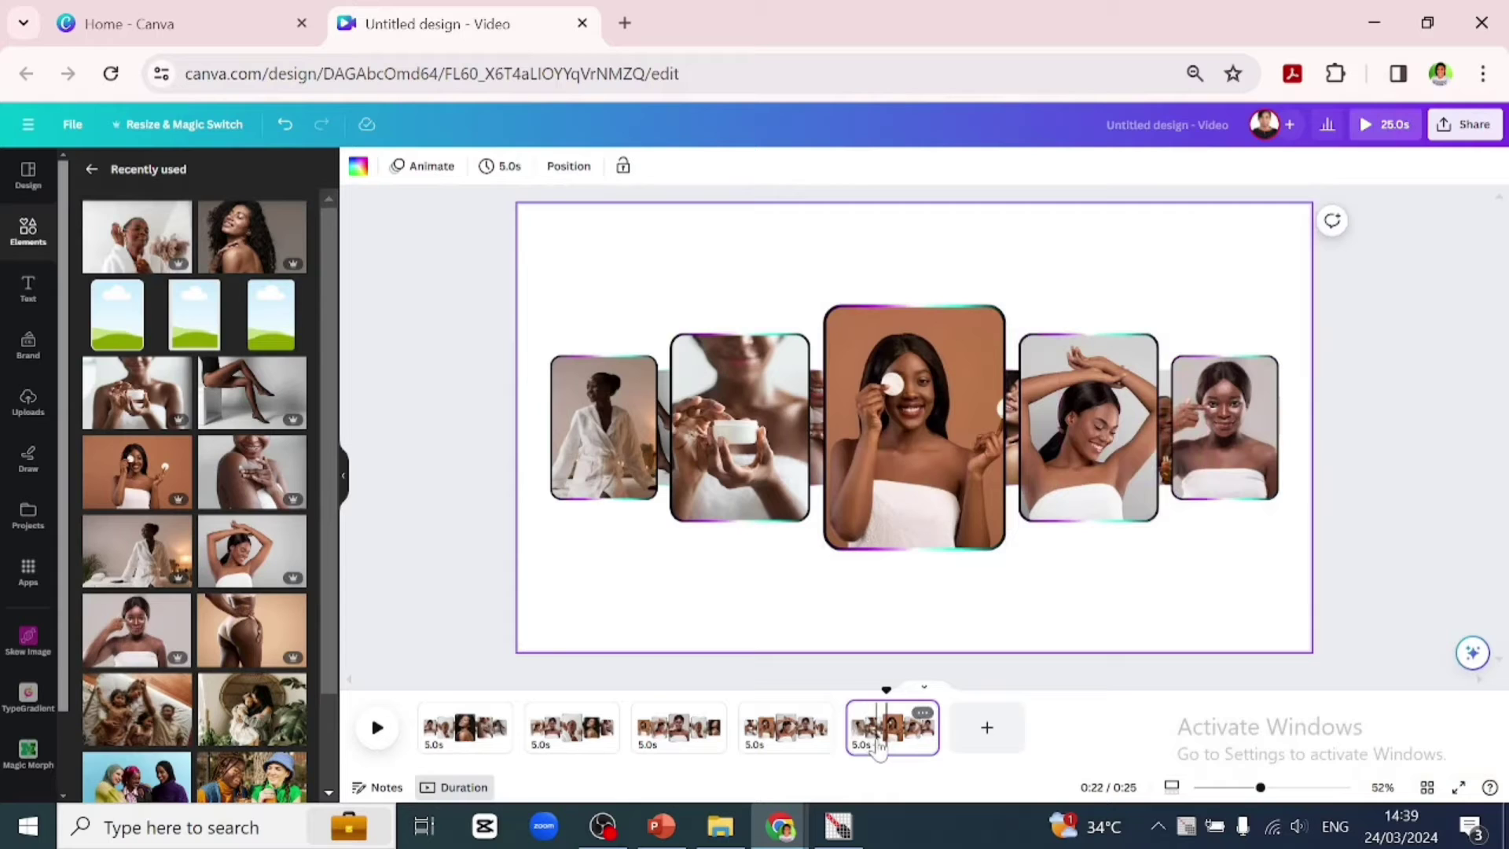
{"action": "key", "text": "ctrl+d"}
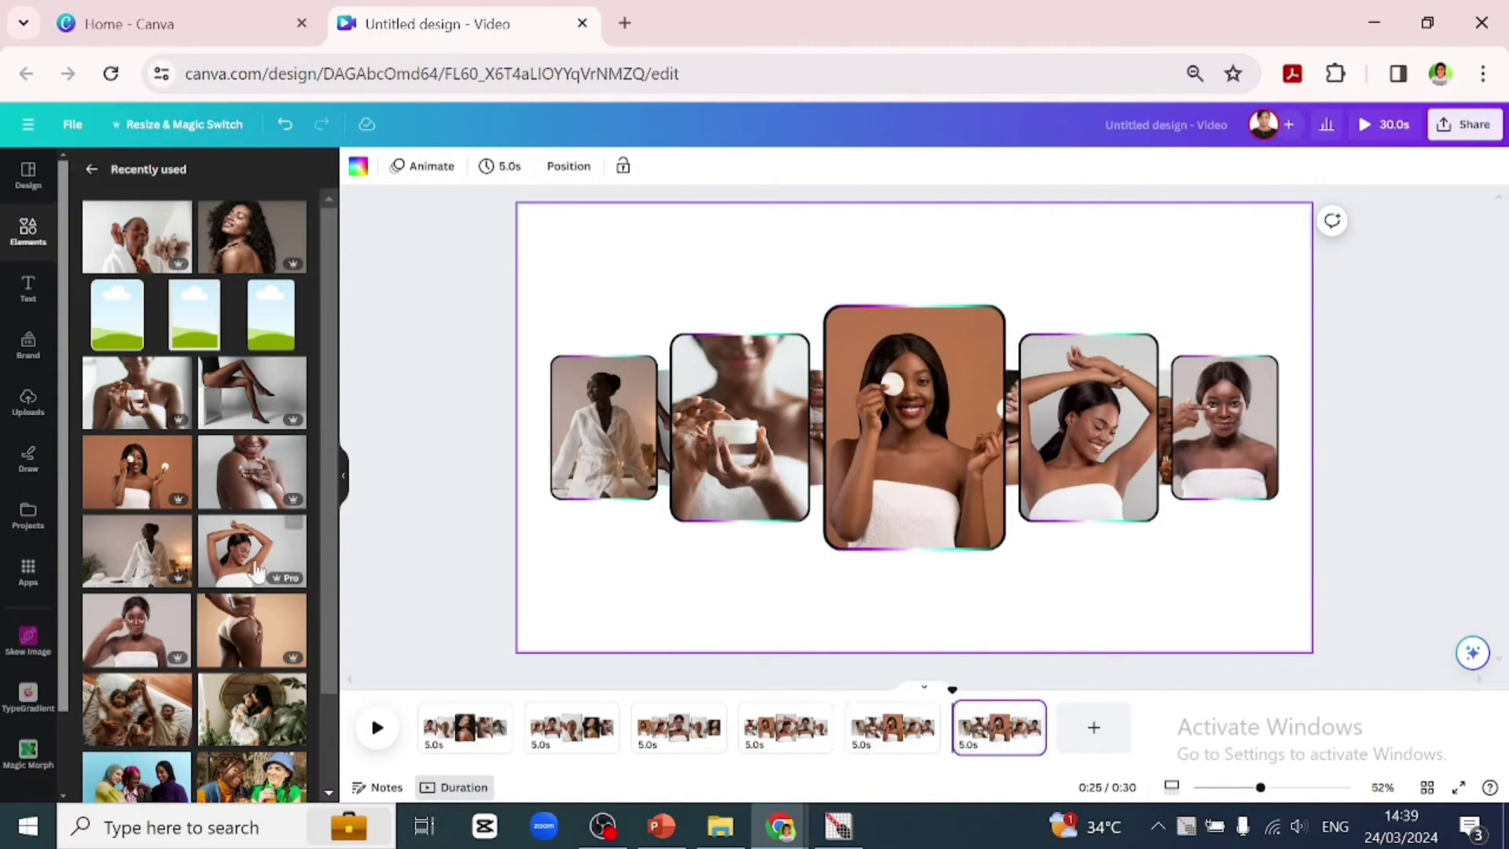
{"action": "left_click_drag", "start_coordinate": [259, 569], "coordinate": [1224, 518]}
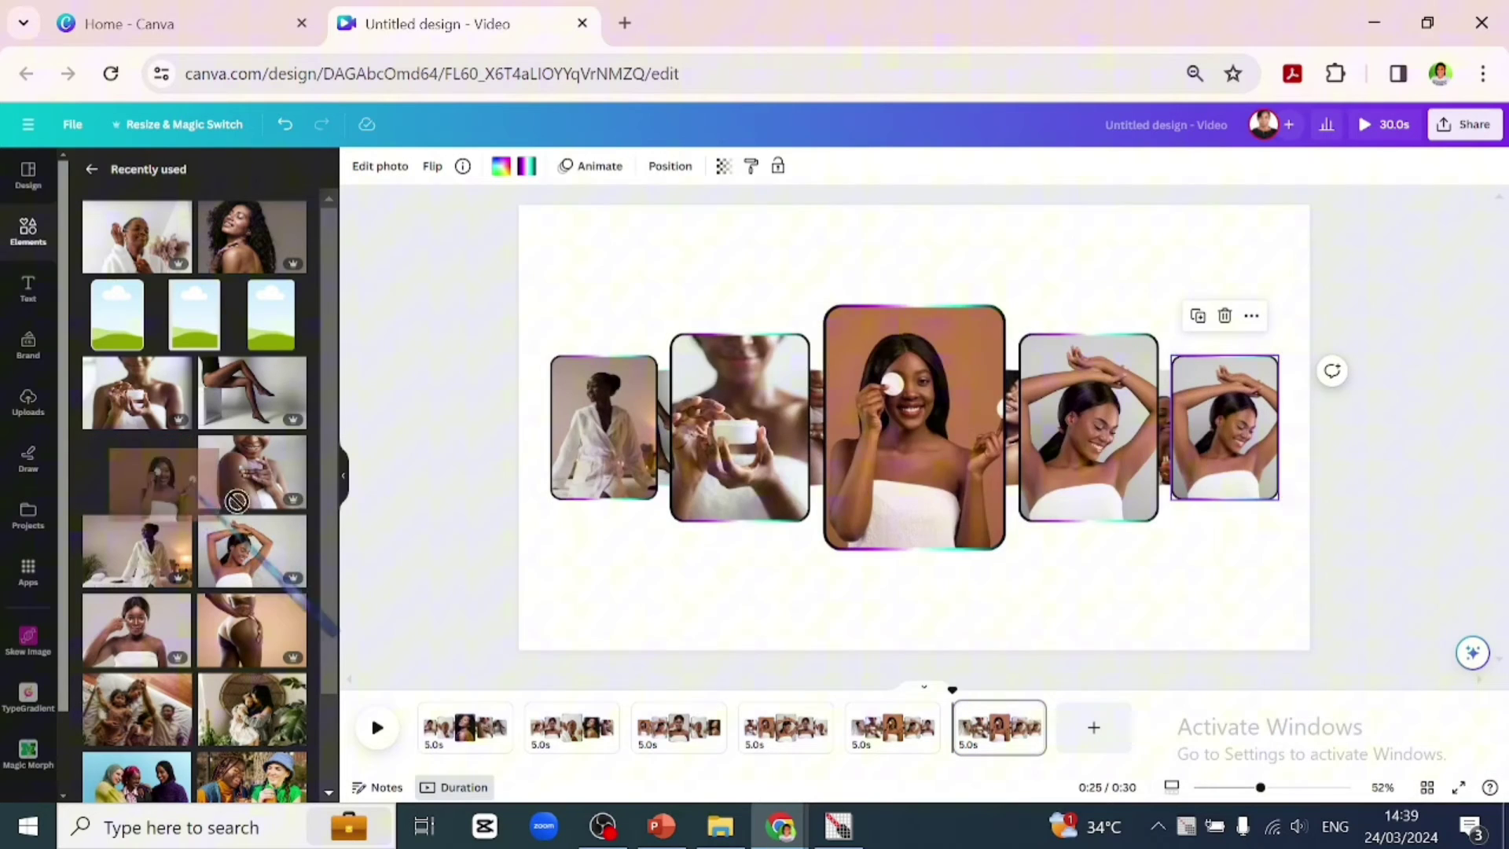
{"action": "left_click_drag", "start_coordinate": [238, 501], "coordinate": [1120, 499]}
- On page 6, put the cream jar photo in the centre, the white bathrobe left of it and the crossed legs, recropped, far left
{"action": "left_click_drag", "start_coordinate": [154, 399], "coordinate": [896, 503]}
{"action": "left_click_drag", "start_coordinate": [141, 543], "coordinate": [724, 455]}
{"action": "left_click_drag", "start_coordinate": [251, 393], "coordinate": [572, 465]}
{"action": "double_click", "coordinate": [594, 474]}
{"action": "left_click", "coordinate": [568, 544]}
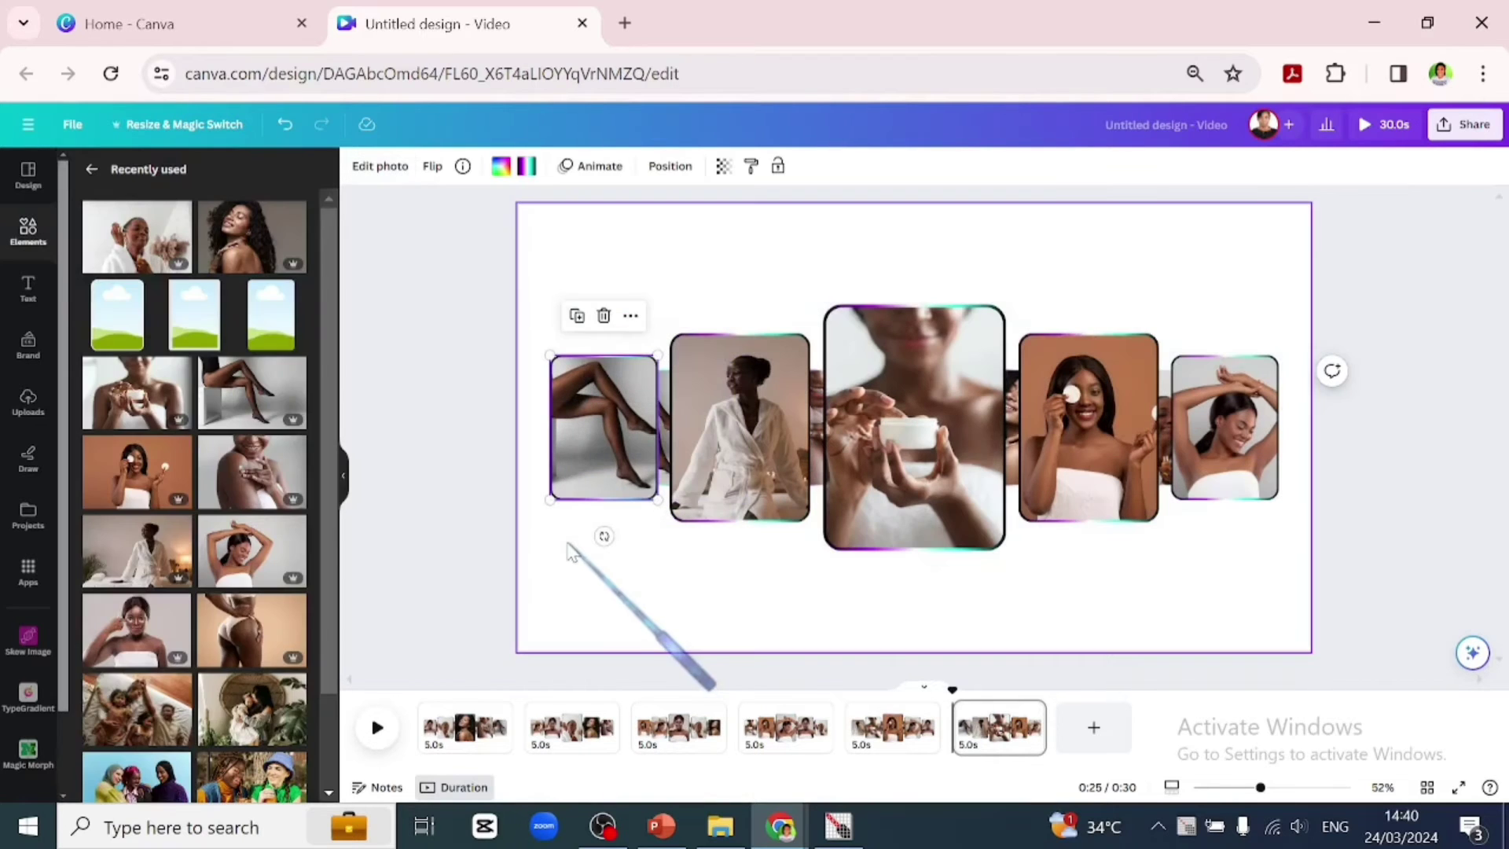
- Check page 5, then fill page 6's back frames with the recropped curly-haired woman inner left, dropper inner right and white-towel portrait outer right
{"action": "left_click", "coordinate": [879, 738]}
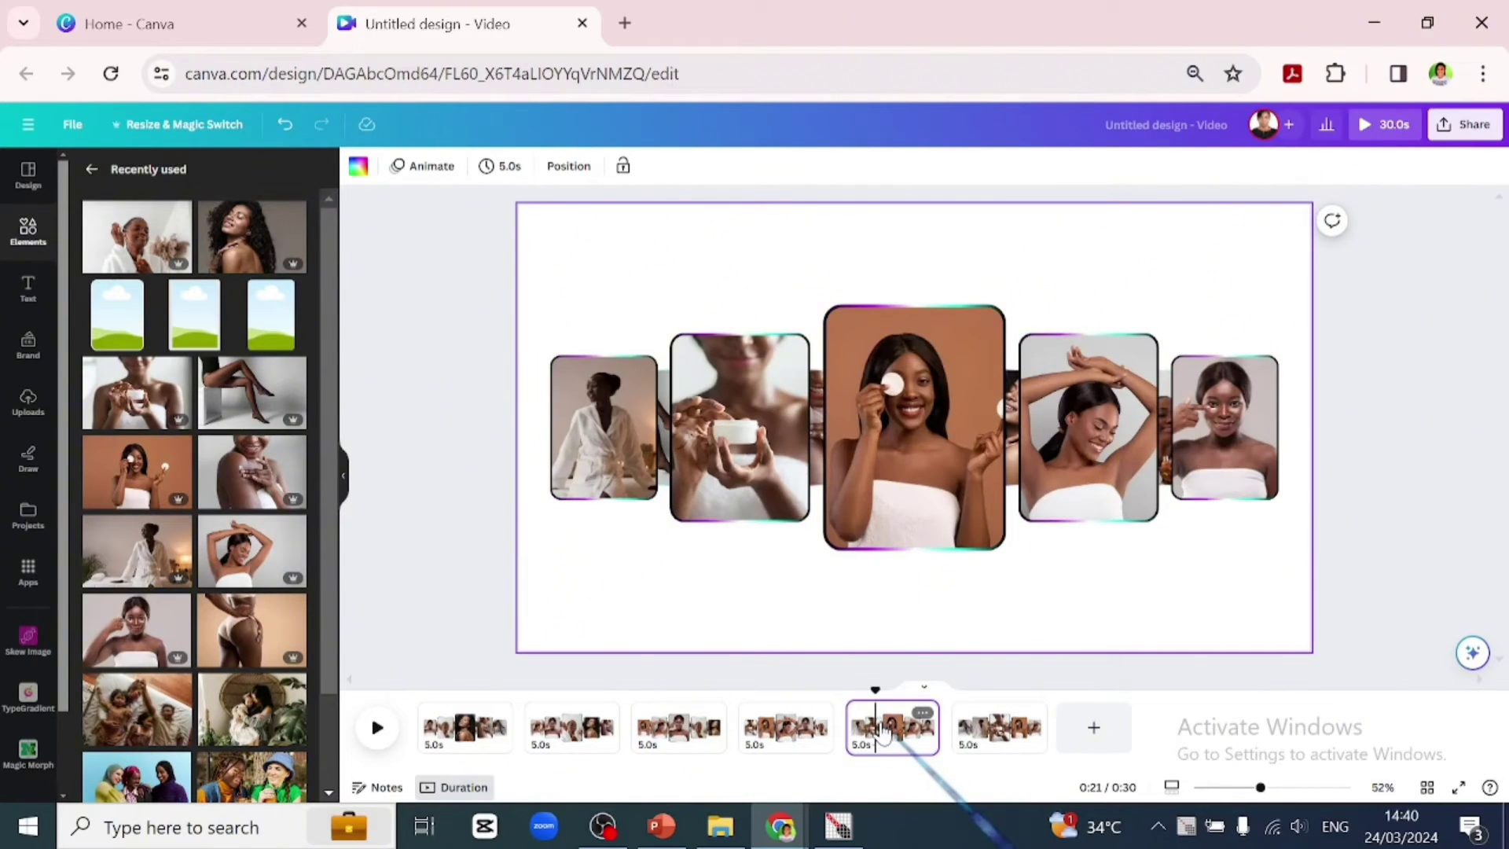
{"action": "left_click", "coordinate": [987, 739]}
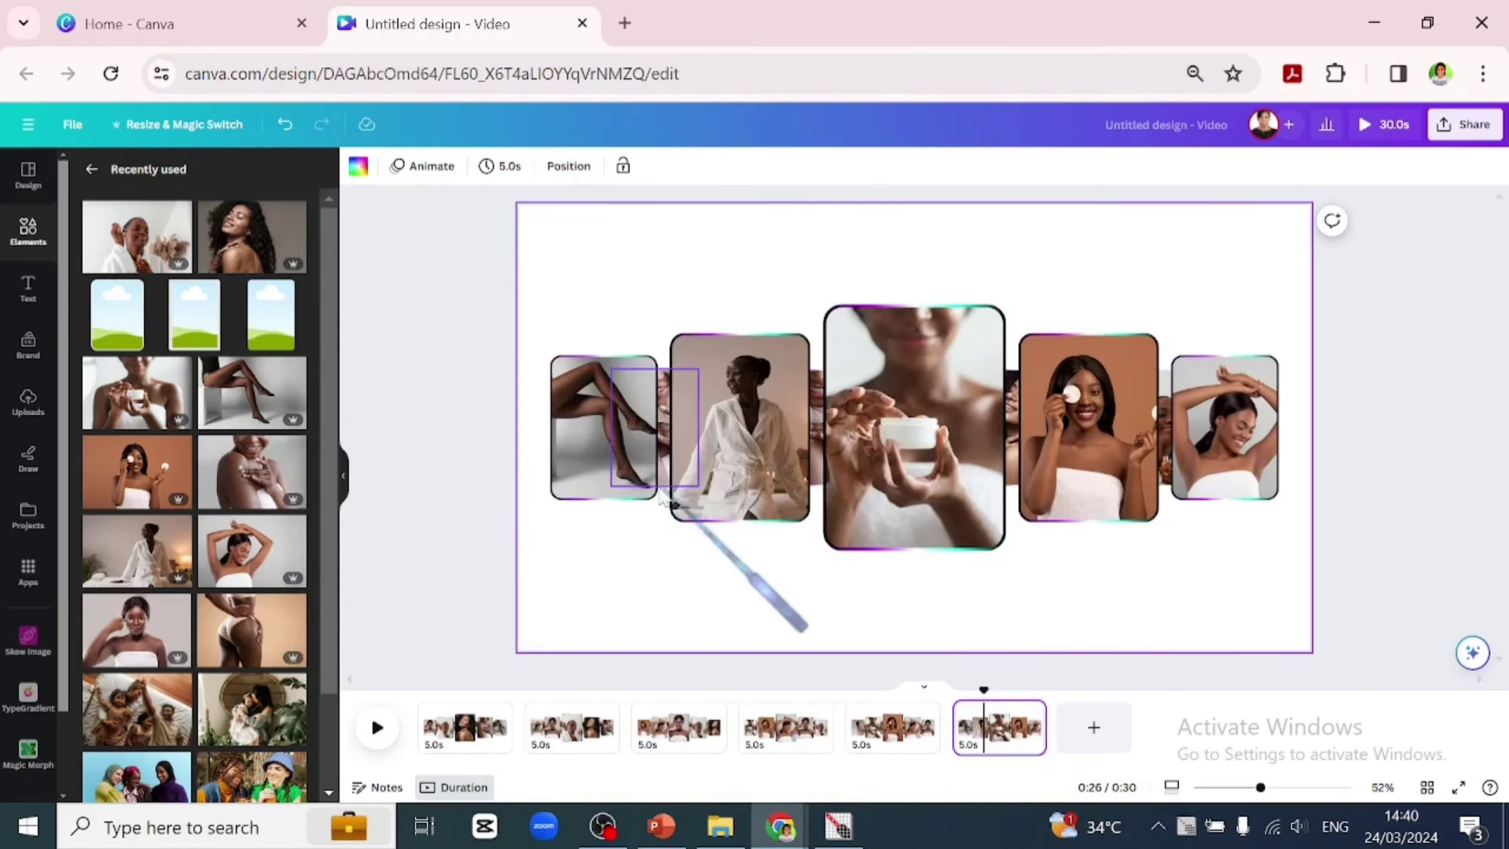
{"action": "left_click_drag", "start_coordinate": [278, 267], "coordinate": [852, 455]}
{"action": "double_click", "coordinate": [815, 455]}
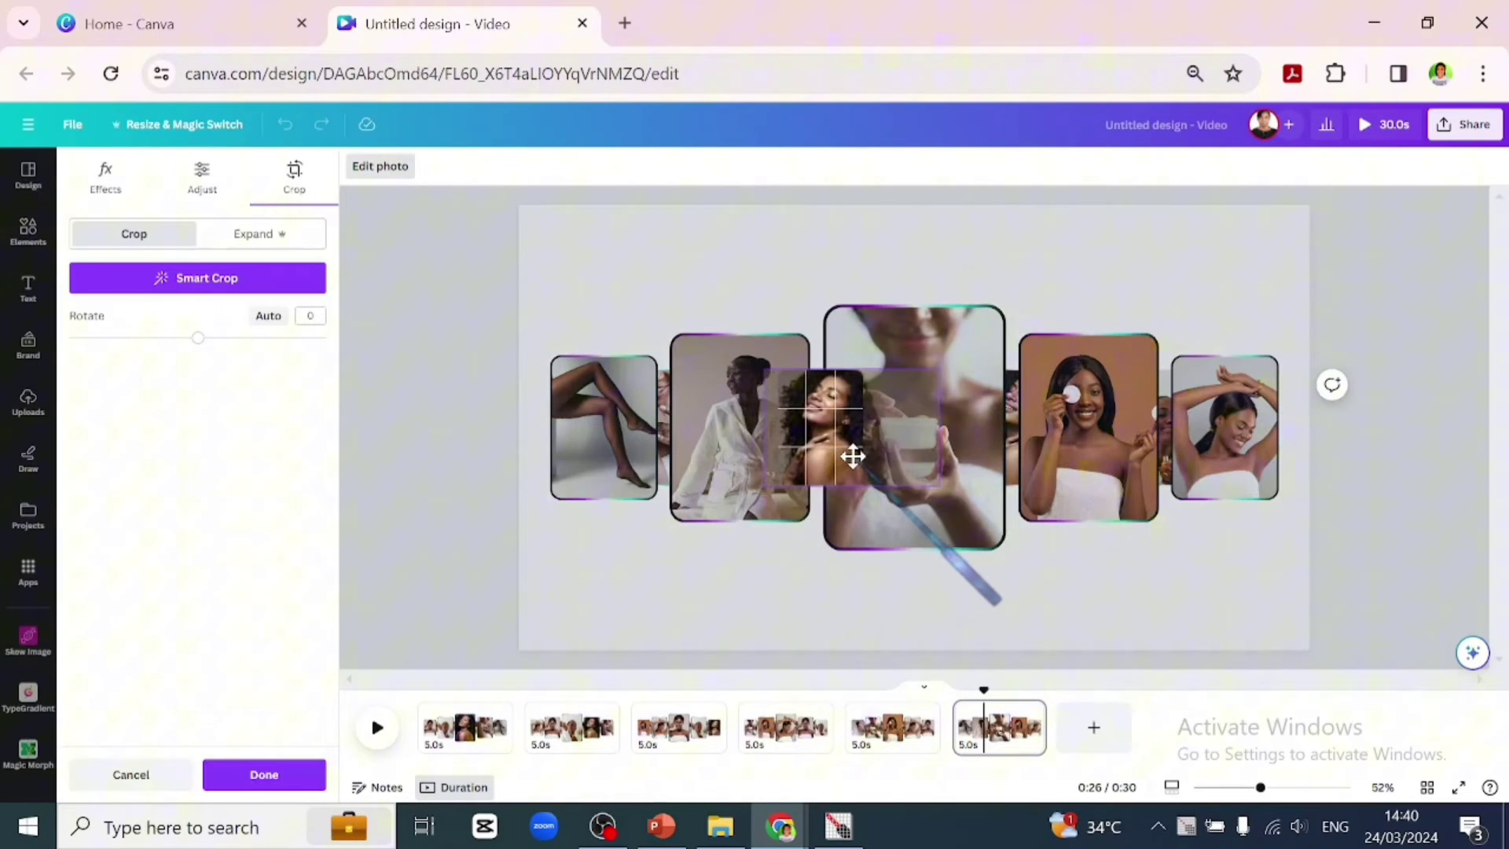
{"action": "left_click", "coordinate": [681, 576]}
{"action": "left_click_drag", "start_coordinate": [171, 260], "coordinate": [1013, 481]}
{"action": "left_click_drag", "start_coordinate": [152, 627], "coordinate": [1053, 640]}
- Duplicate page 6 and fill the copy's front frames, from far left, with the shoulder cream, crossed legs, white bathrobe, cream jar and cotton pad photos
{"action": "left_click", "coordinate": [1054, 611]}
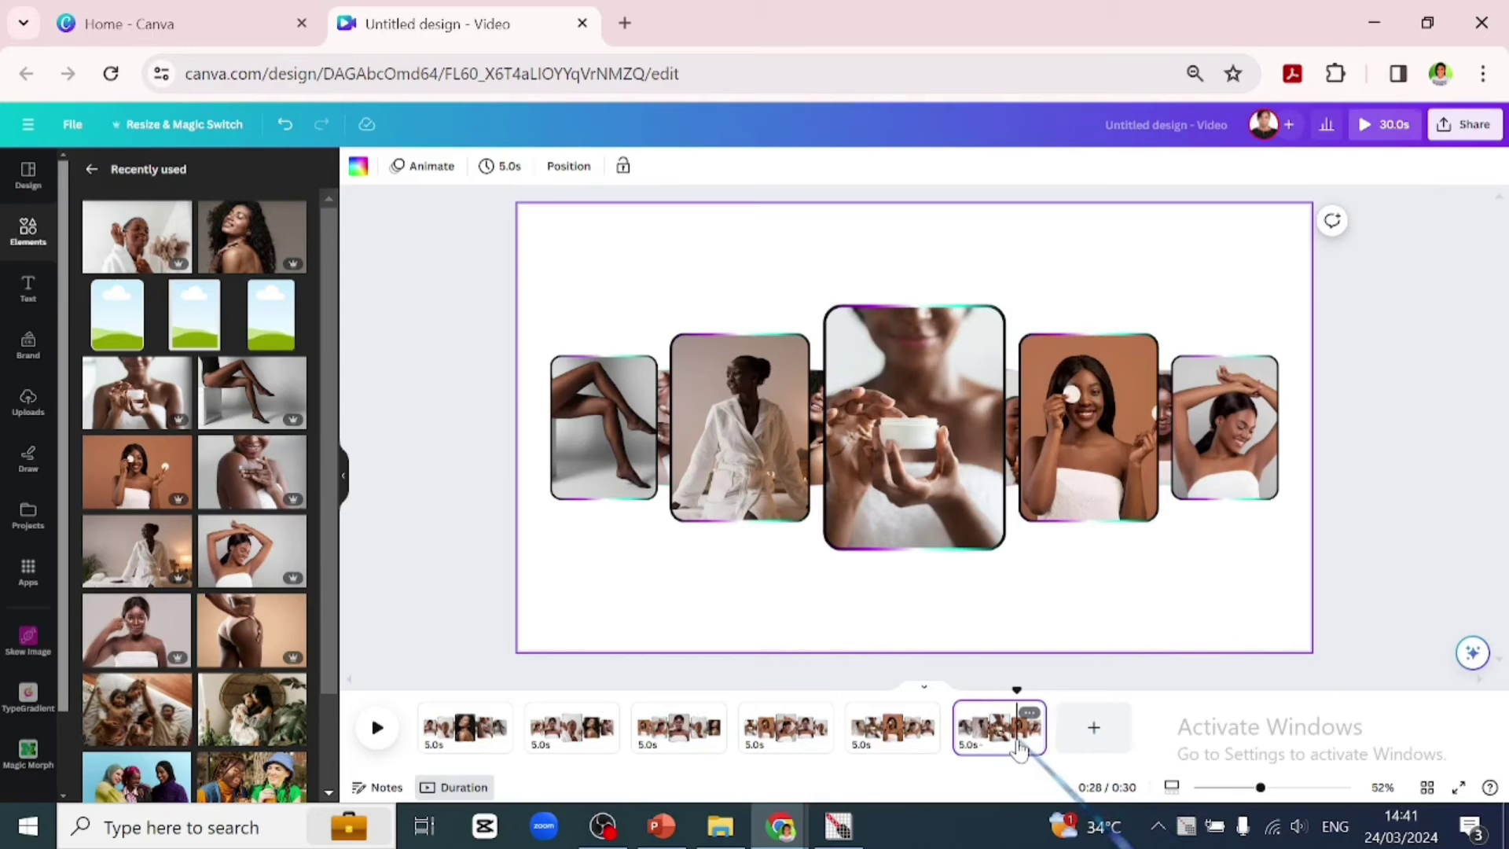
{"action": "key", "text": "ctrl+d"}
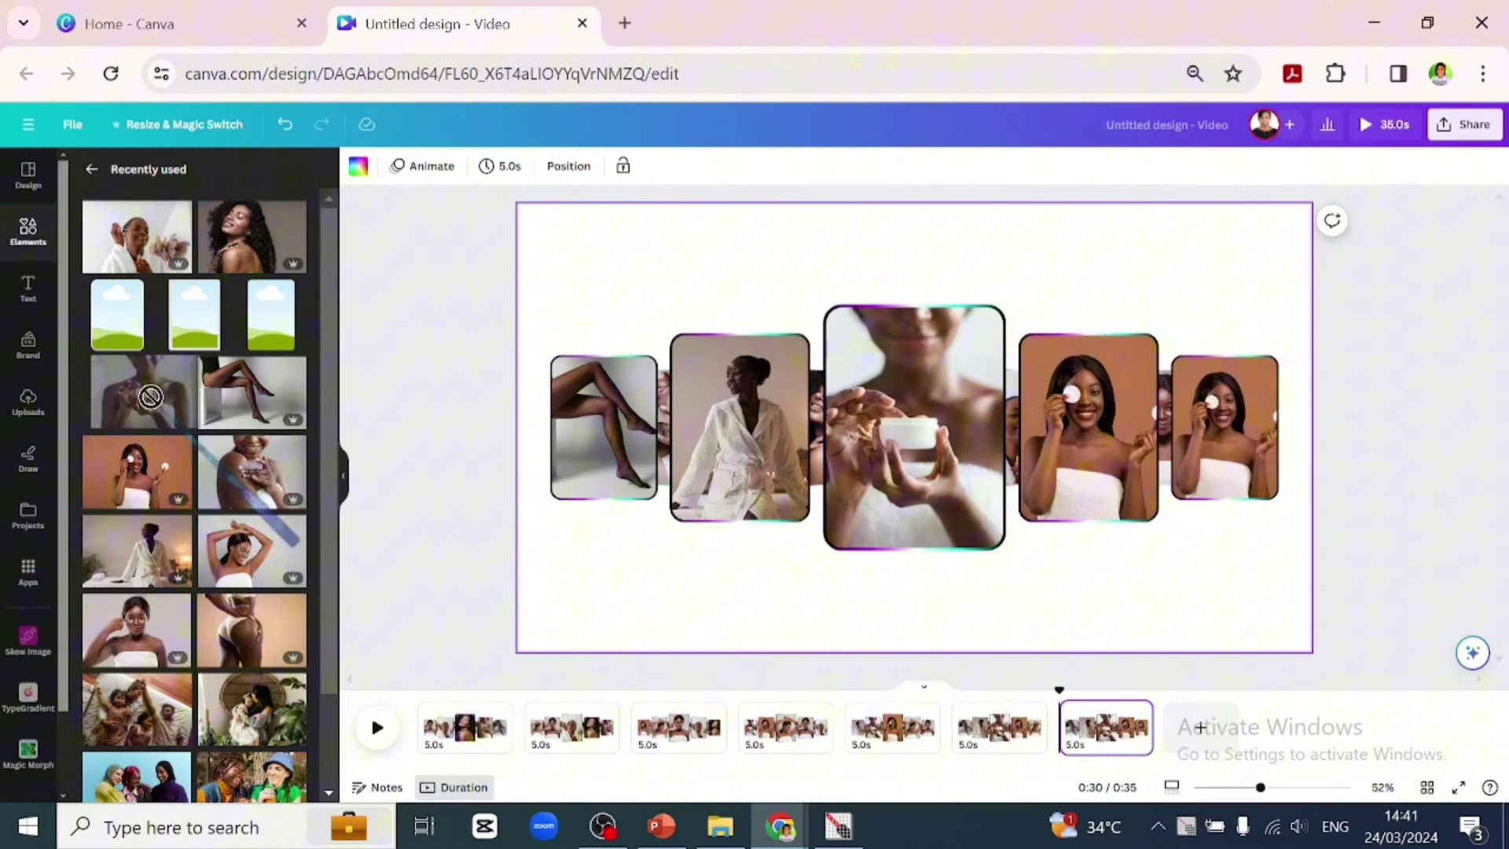
{"action": "left_click_drag", "start_coordinate": [138, 550], "coordinate": [914, 456]}
{"action": "left_click_drag", "start_coordinate": [251, 393], "coordinate": [739, 429]}
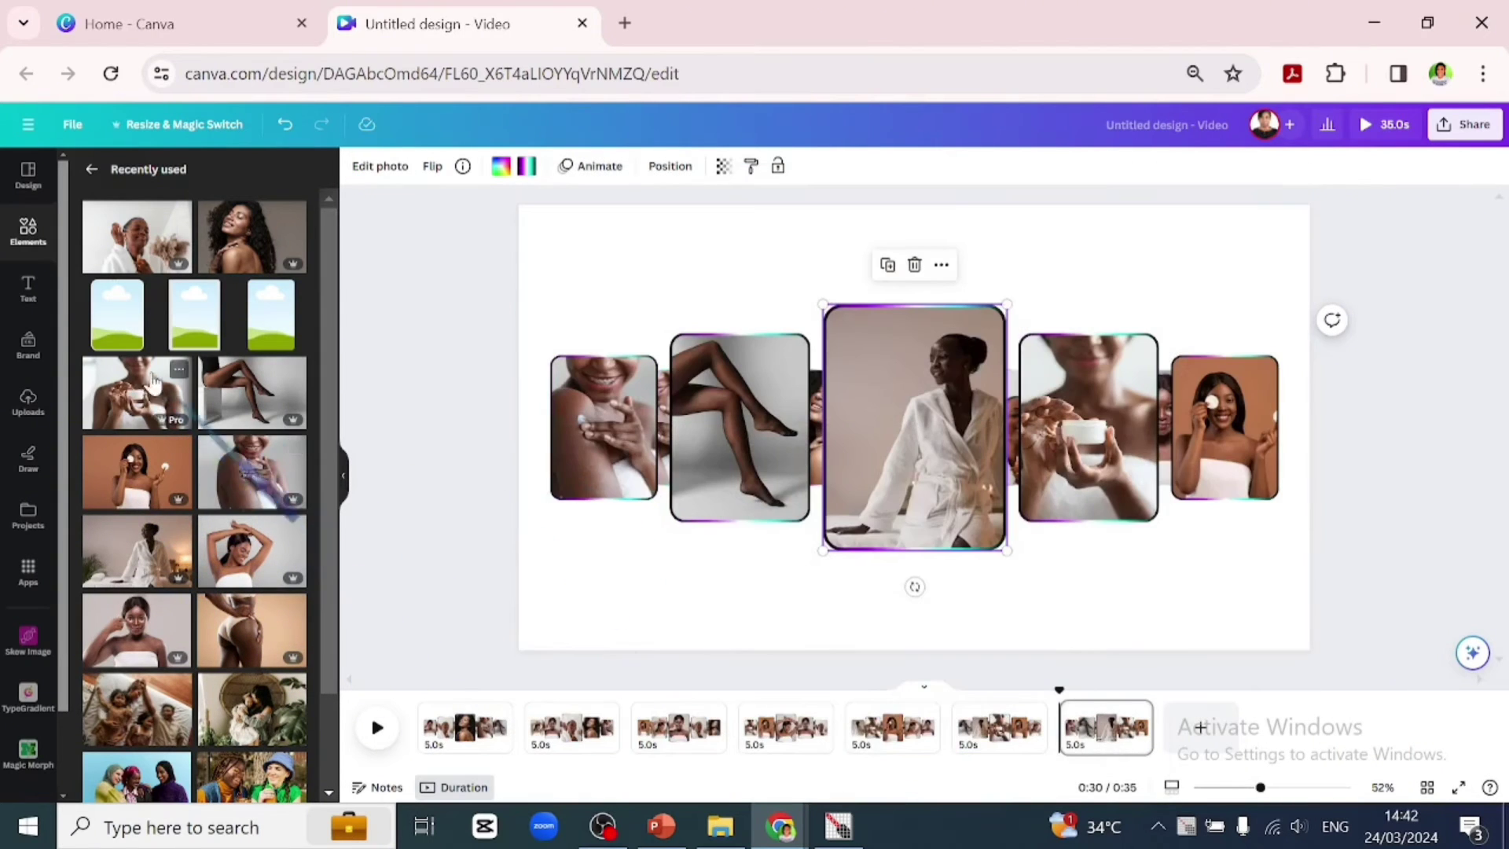
- On page 7, put the curly-haired woman's photo, recropped, in the outer left back frame and the dropper photo in the inner left one
{"action": "left_click_drag", "start_coordinate": [261, 228], "coordinate": [718, 462]}
{"action": "double_click", "coordinate": [667, 448]}
{"action": "left_click", "coordinate": [378, 512]}
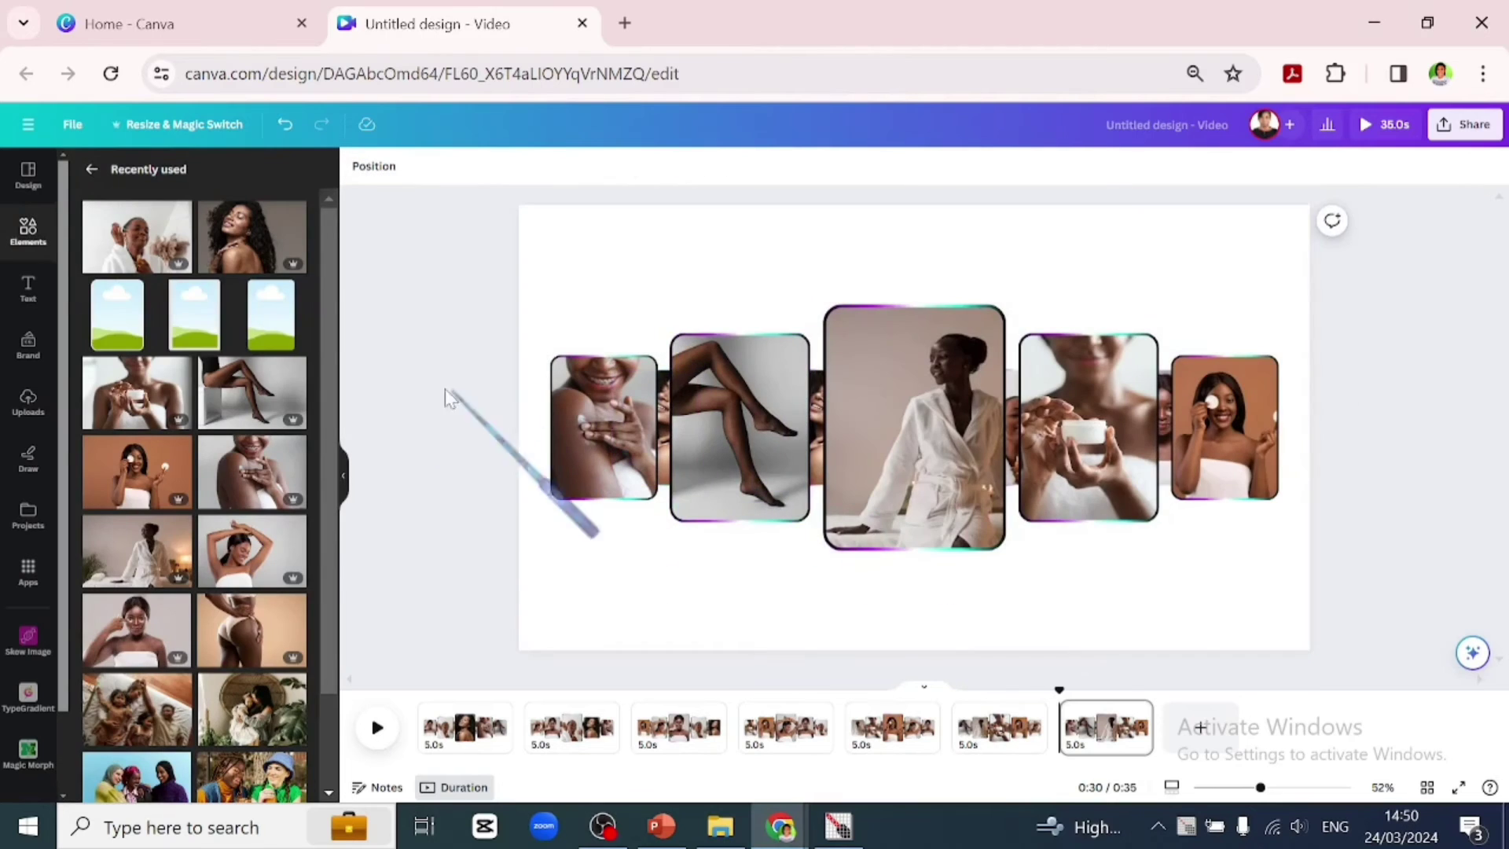
{"action": "left_click_drag", "start_coordinate": [138, 236], "coordinate": [911, 440]}
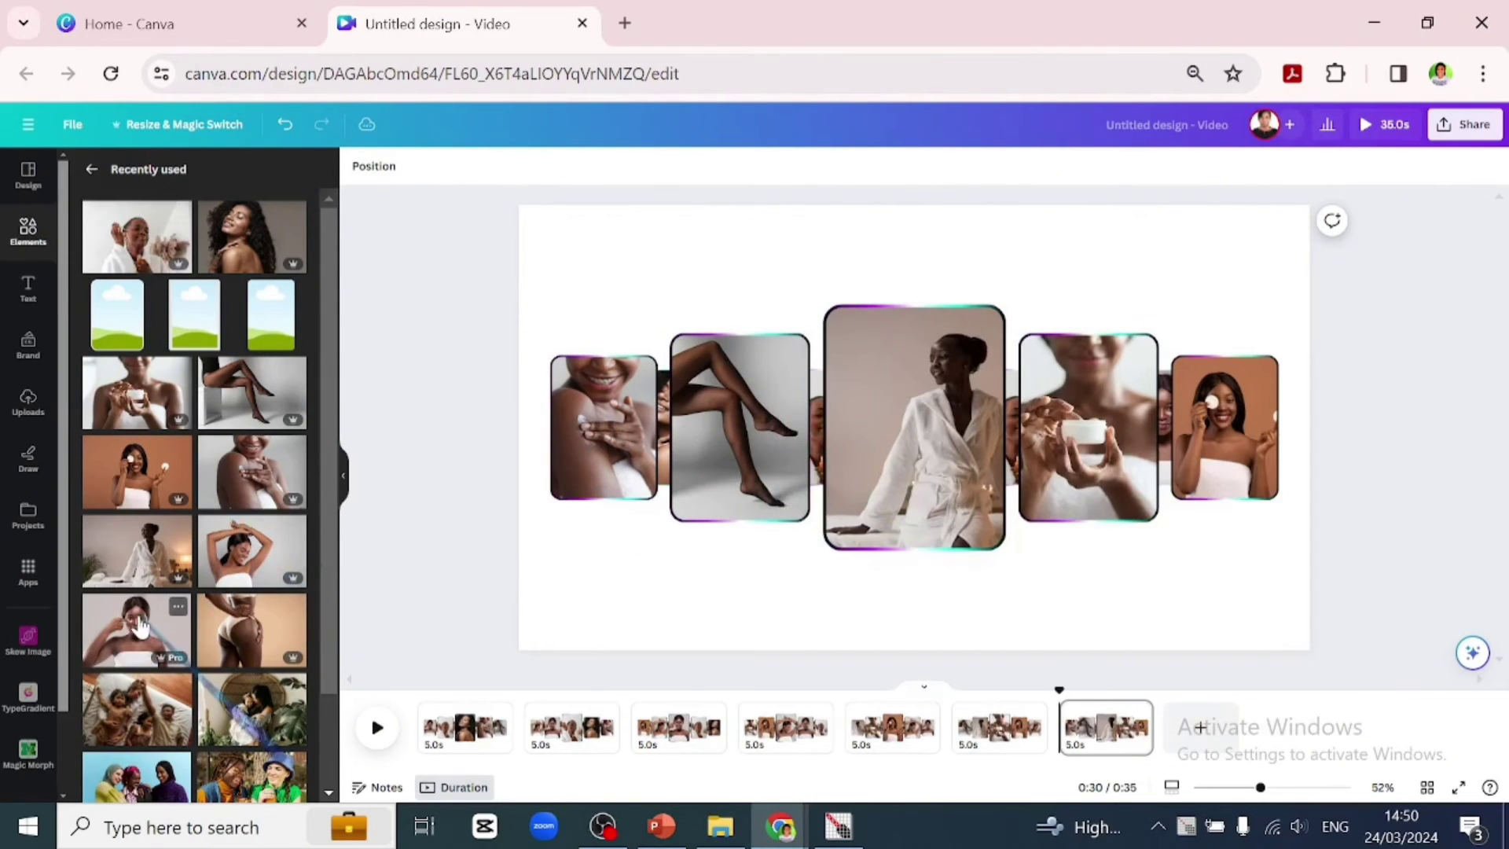
- Replace the photos in page 7's right back frames, using the white-towel portrait, recrop the outer one and select the page
{"action": "left_click_drag", "start_coordinate": [139, 626], "coordinate": [1191, 436]}
{"action": "double_click", "coordinate": [1163, 437]}
{"action": "left_click", "coordinate": [1167, 555]}
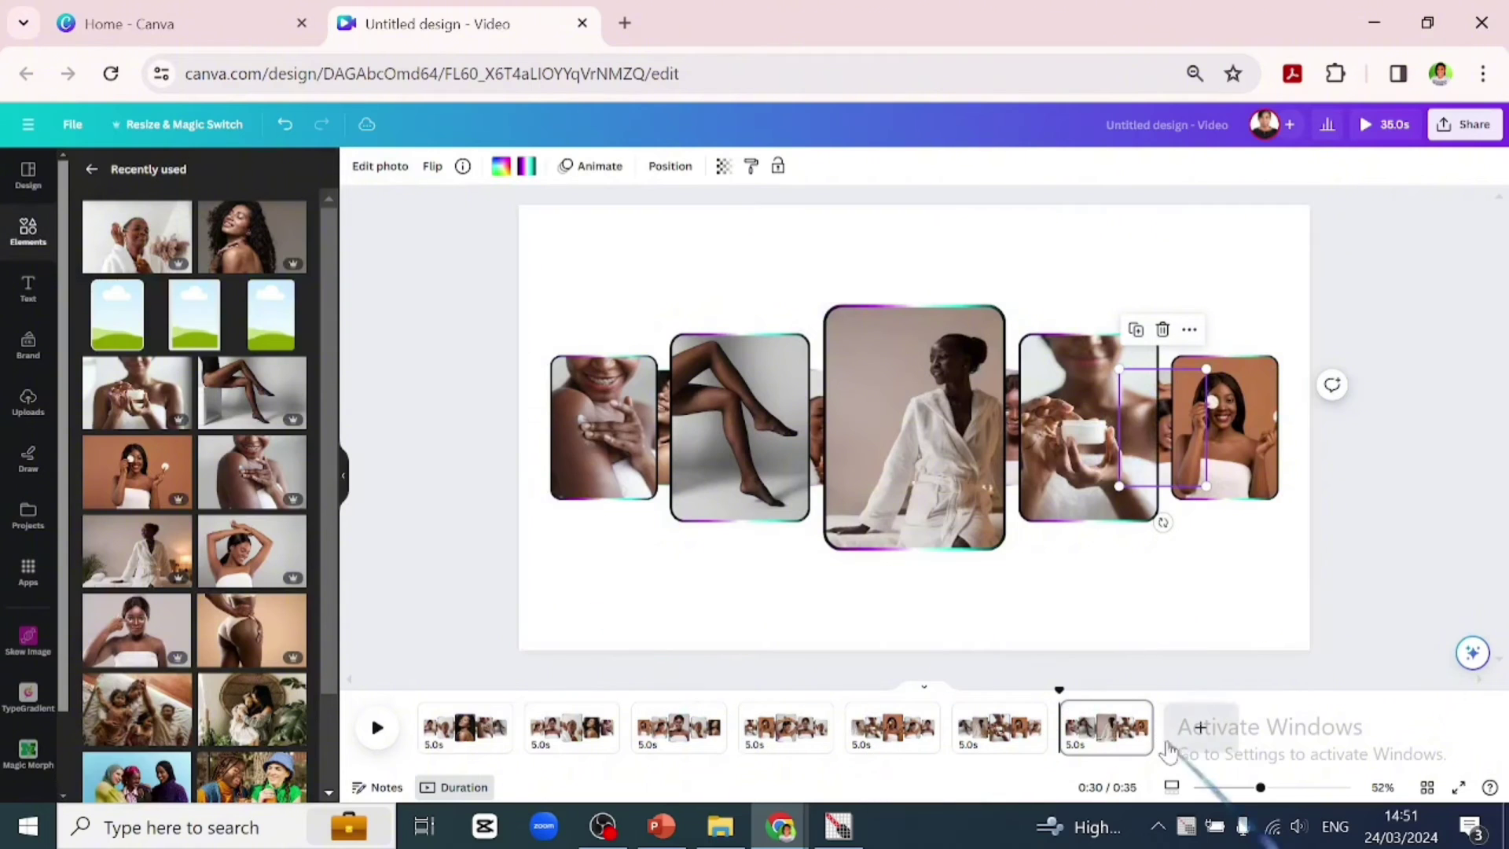
{"action": "left_click", "coordinate": [1108, 739]}
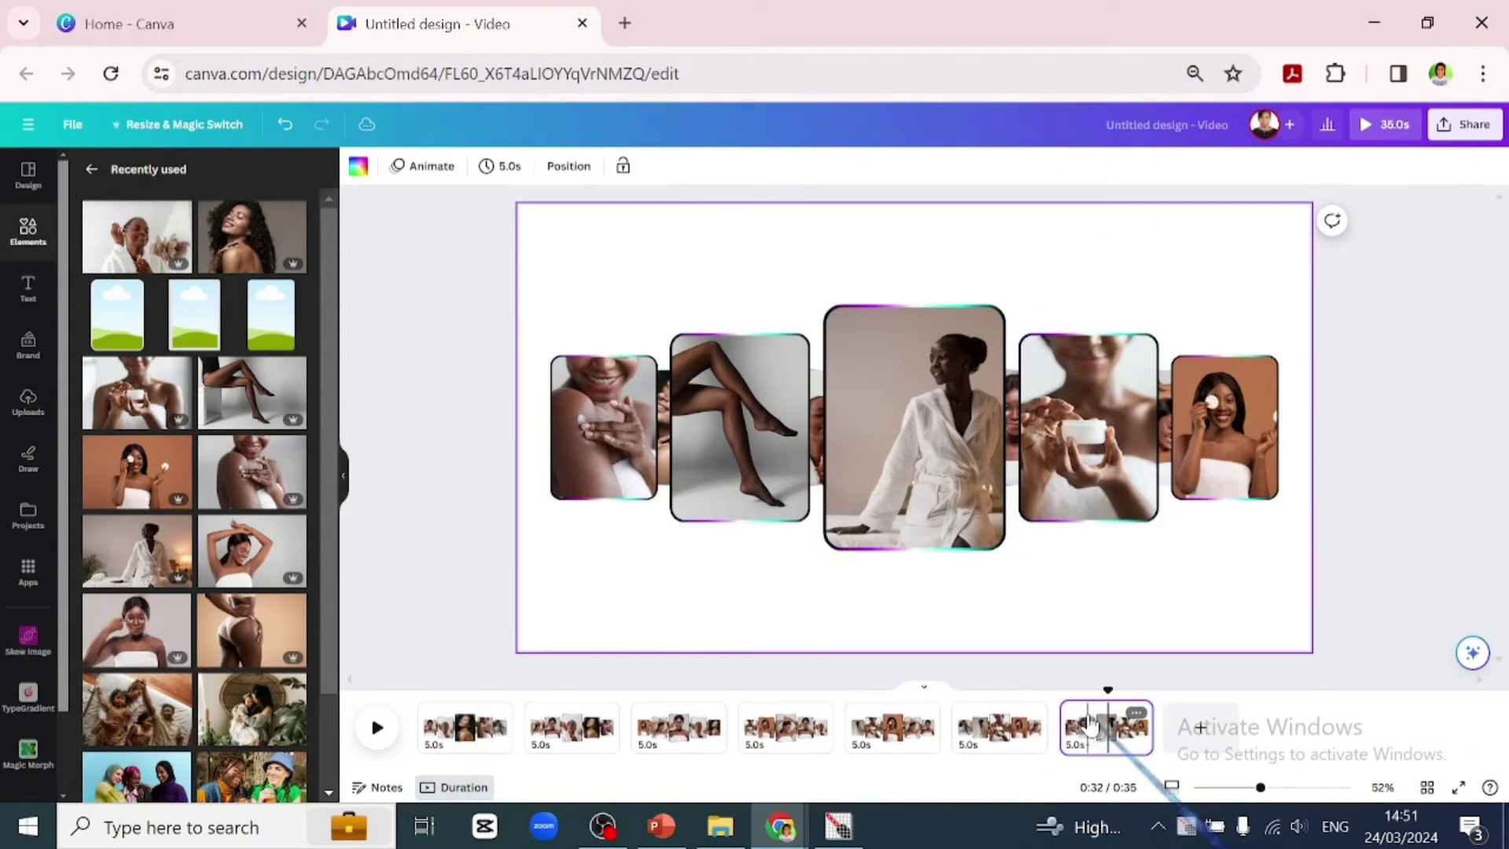
- Duplicate page 7 and fill the copy's front frames, from far right, with the cream jar, white bathrobe, crossed legs and shoulder cream photos
{"action": "key", "text": "ctrl+d"}
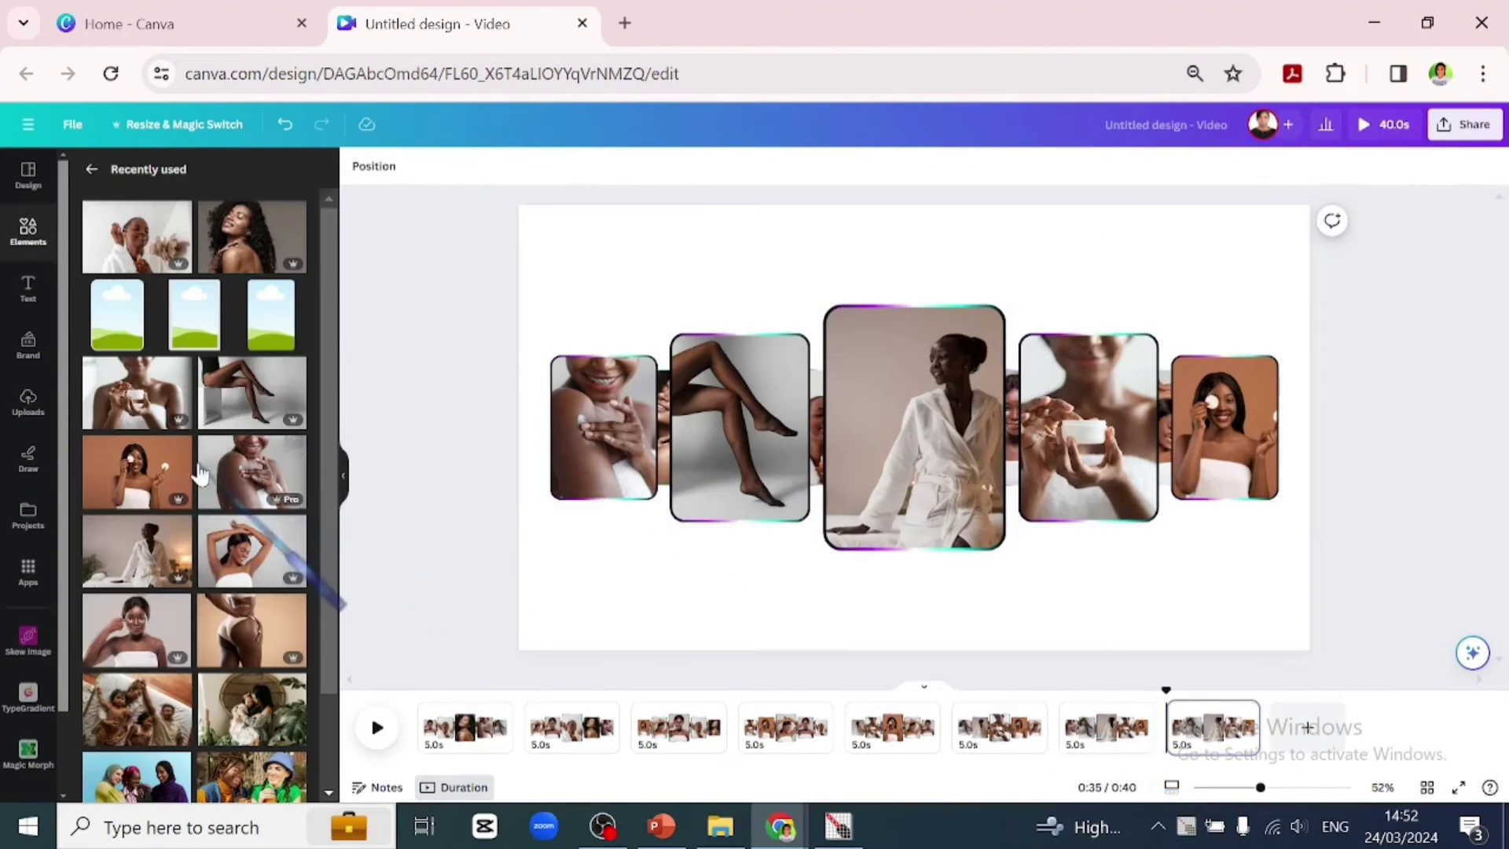
{"action": "left_click_drag", "start_coordinate": [137, 393], "coordinate": [1225, 428]}
{"action": "left_click_drag", "start_coordinate": [149, 554], "coordinate": [1083, 499]}
{"action": "double_click", "coordinate": [893, 461]}
{"action": "left_click_drag", "start_coordinate": [251, 393], "coordinate": [865, 506]}
{"action": "left_click", "coordinate": [919, 619]}
{"action": "double_click", "coordinate": [941, 504]}
{"action": "left_click", "coordinate": [868, 599]}
{"action": "left_click_drag", "start_coordinate": [250, 469], "coordinate": [723, 464]}
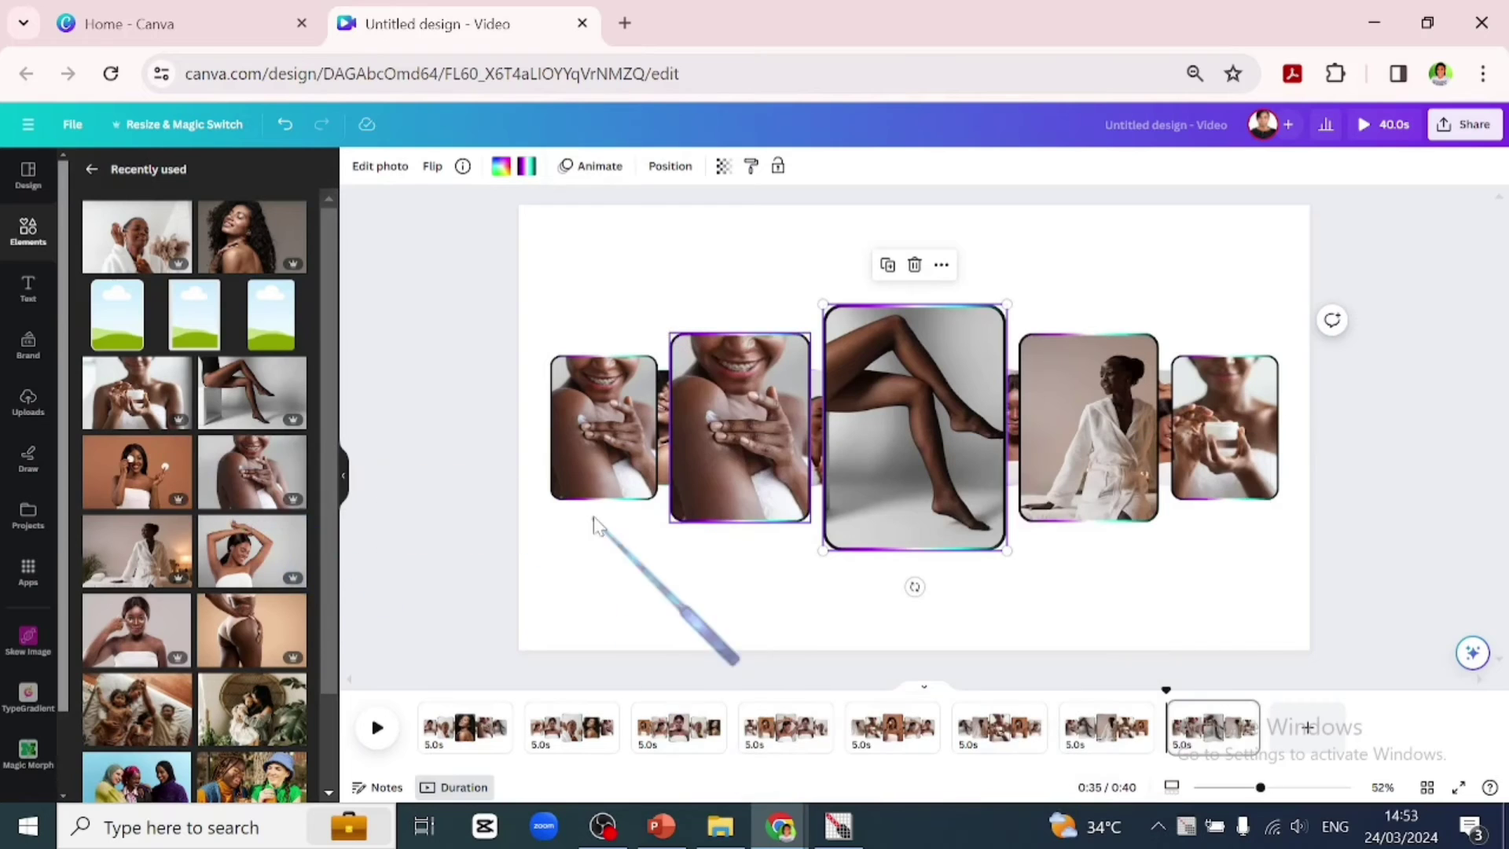
- Put the curly-haired woman's photo in page 8's outer left front frame and adjust its crop
{"action": "left_click_drag", "start_coordinate": [251, 237], "coordinate": [612, 463]}
{"action": "double_click", "coordinate": [588, 465]}
{"action": "left_click", "coordinate": [574, 541]}
{"action": "double_click", "coordinate": [621, 463]}
{"action": "left_click", "coordinate": [587, 563]}
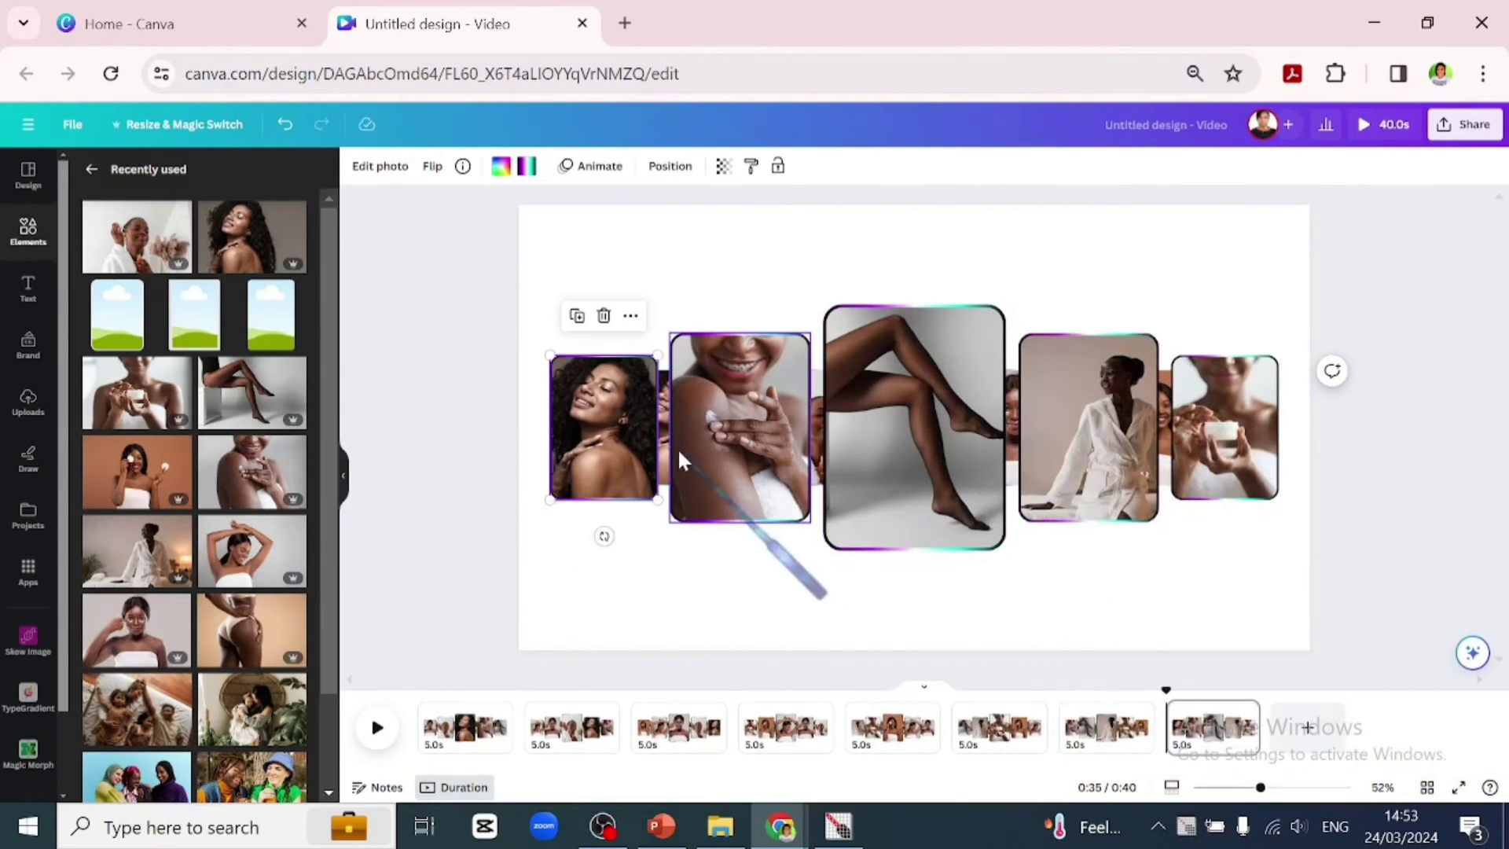
- On page 8, put the white-towel portrait in the inner left back frame and the raised-arms photo, recropped, in the inner right one
{"action": "left_click_drag", "start_coordinate": [137, 629], "coordinate": [820, 475]}
{"action": "left_click_drag", "start_coordinate": [251, 550], "coordinate": [1039, 566]}
{"action": "left_click_drag", "start_coordinate": [1043, 621], "coordinate": [1013, 476]}
{"action": "double_click", "coordinate": [1022, 478]}
{"action": "left_click_drag", "start_coordinate": [1022, 478], "coordinate": [1036, 480]}
{"action": "left_click", "coordinate": [1024, 591]}
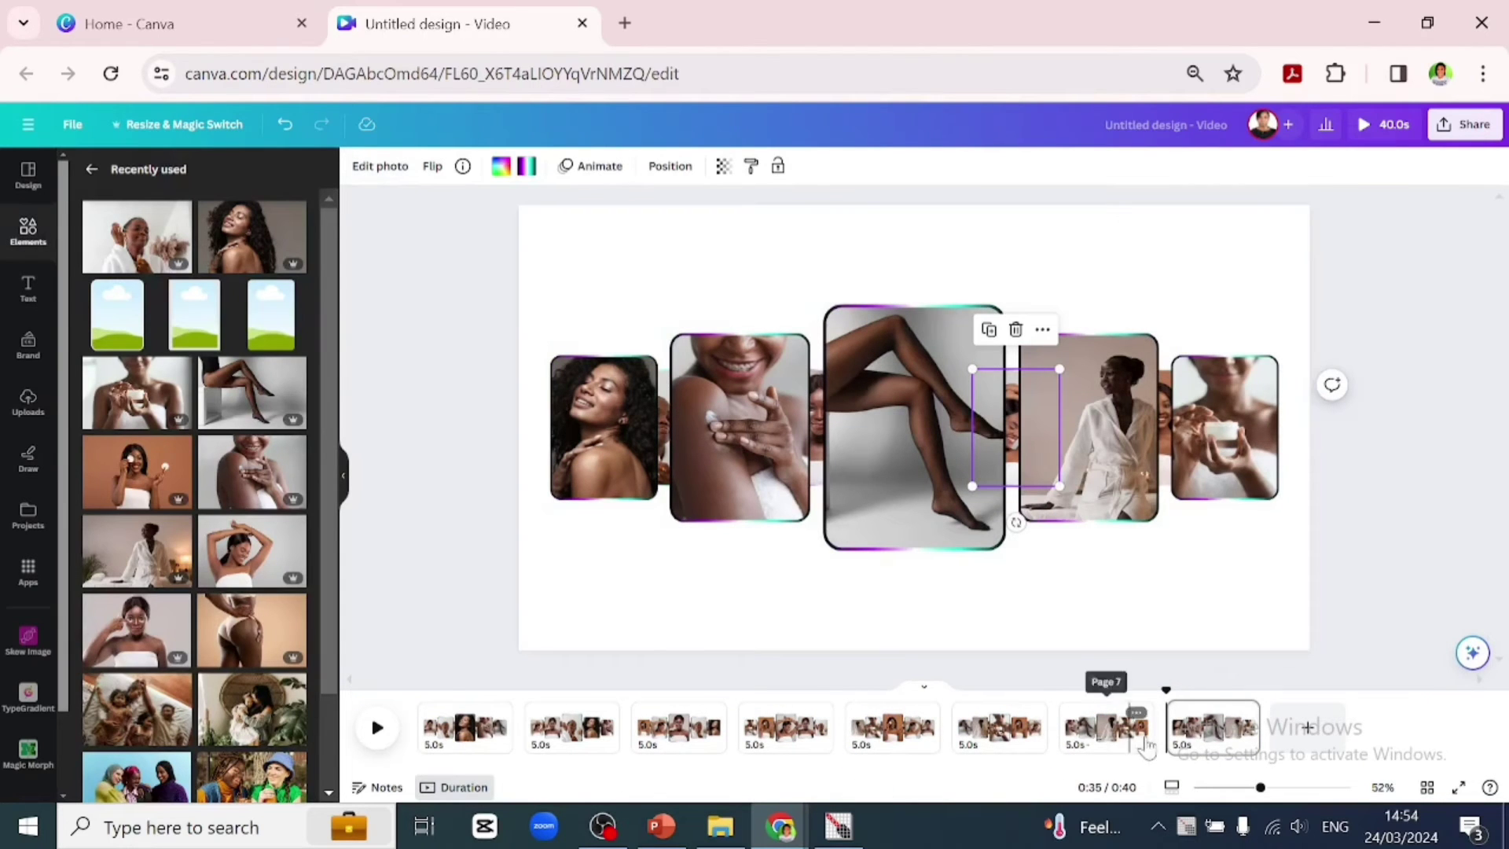
- Duplicate page 8 and fill the copy's front frames, from far left, with the dropper, recropped curly-haired woman, shoulder cream, crossed legs and white bathrobe photos
{"action": "left_click", "coordinate": [1221, 761]}
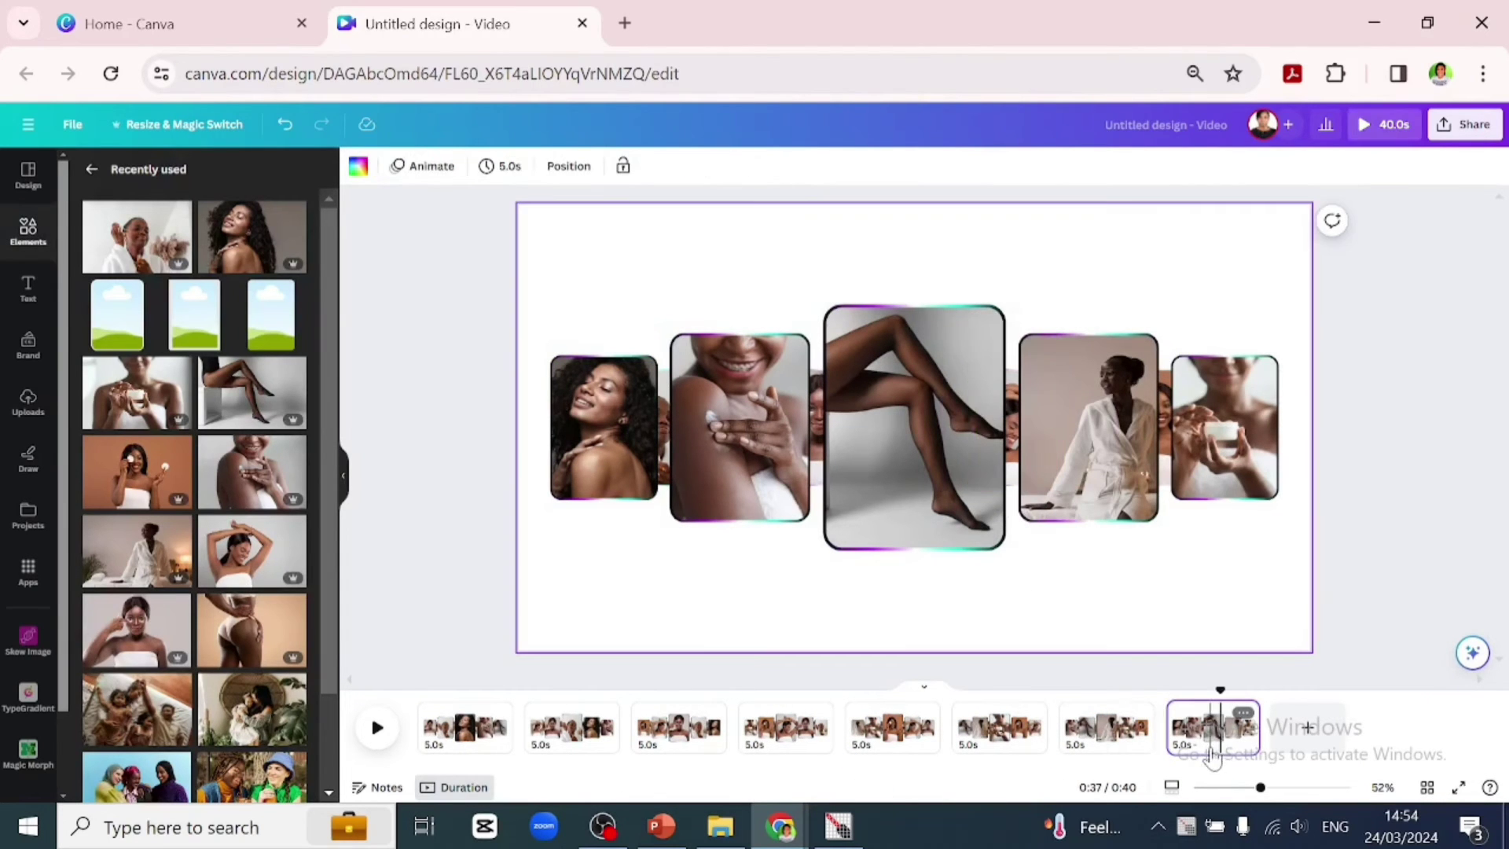
{"action": "key", "text": "ctrl+d"}
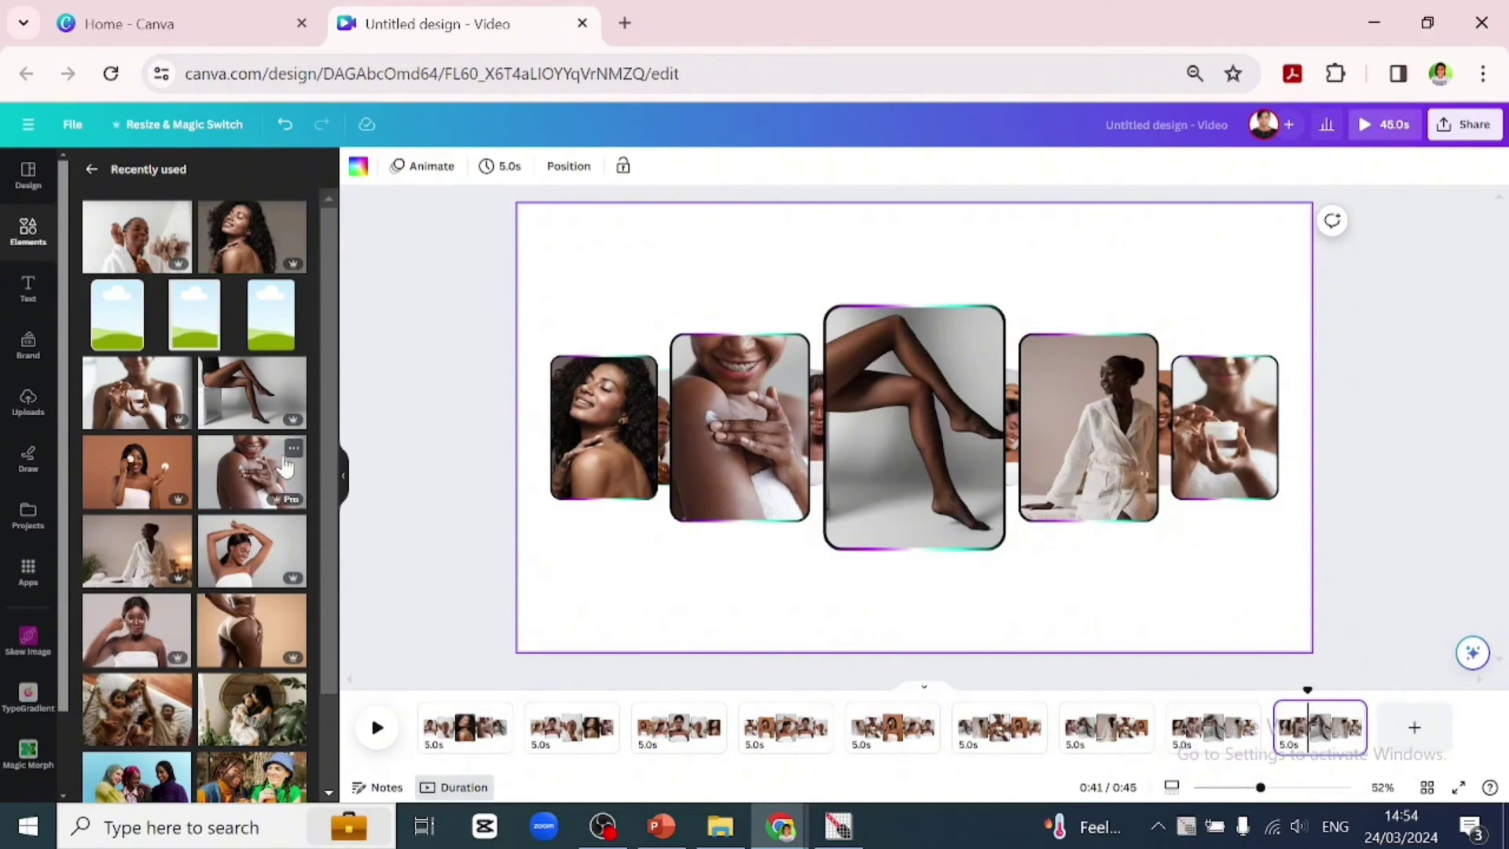
{"action": "left_click_drag", "start_coordinate": [284, 467], "coordinate": [868, 438]}
{"action": "left_click_drag", "start_coordinate": [251, 225], "coordinate": [711, 440]}
{"action": "double_click", "coordinate": [712, 440]}
{"action": "left_click_drag", "start_coordinate": [711, 440], "coordinate": [752, 451]}
{"action": "left_click", "coordinate": [440, 434]}
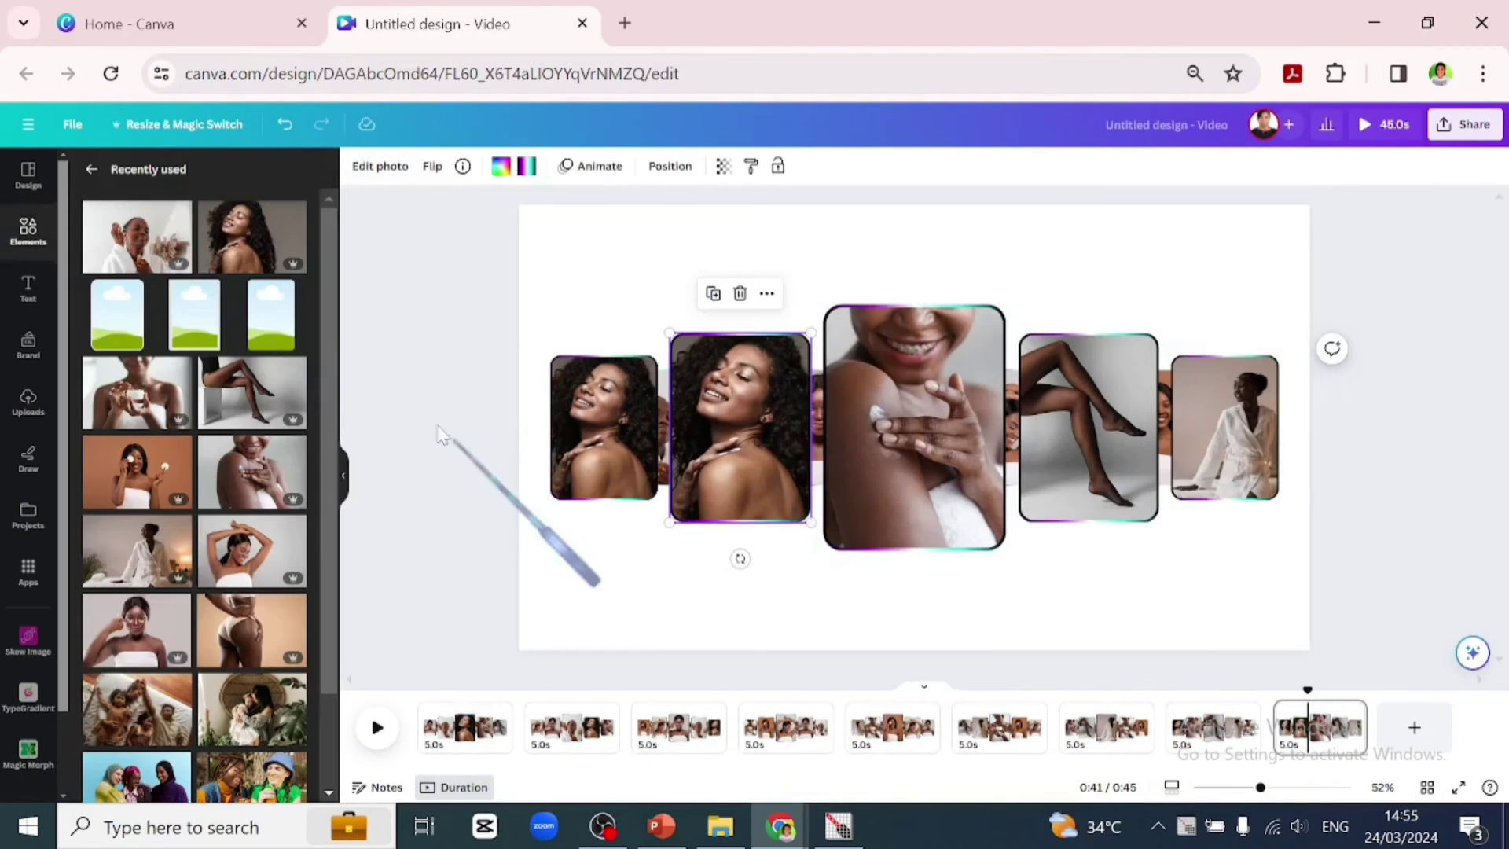
{"action": "left_click_drag", "start_coordinate": [442, 432], "coordinate": [595, 466]}
- Check page 8, and fill page 9's back frames, from far left, with the white-towel portrait, raised-arms, cotton pad and cream jar photos
{"action": "left_click", "coordinate": [1216, 725]}
{"action": "left_click", "coordinate": [1307, 725]}
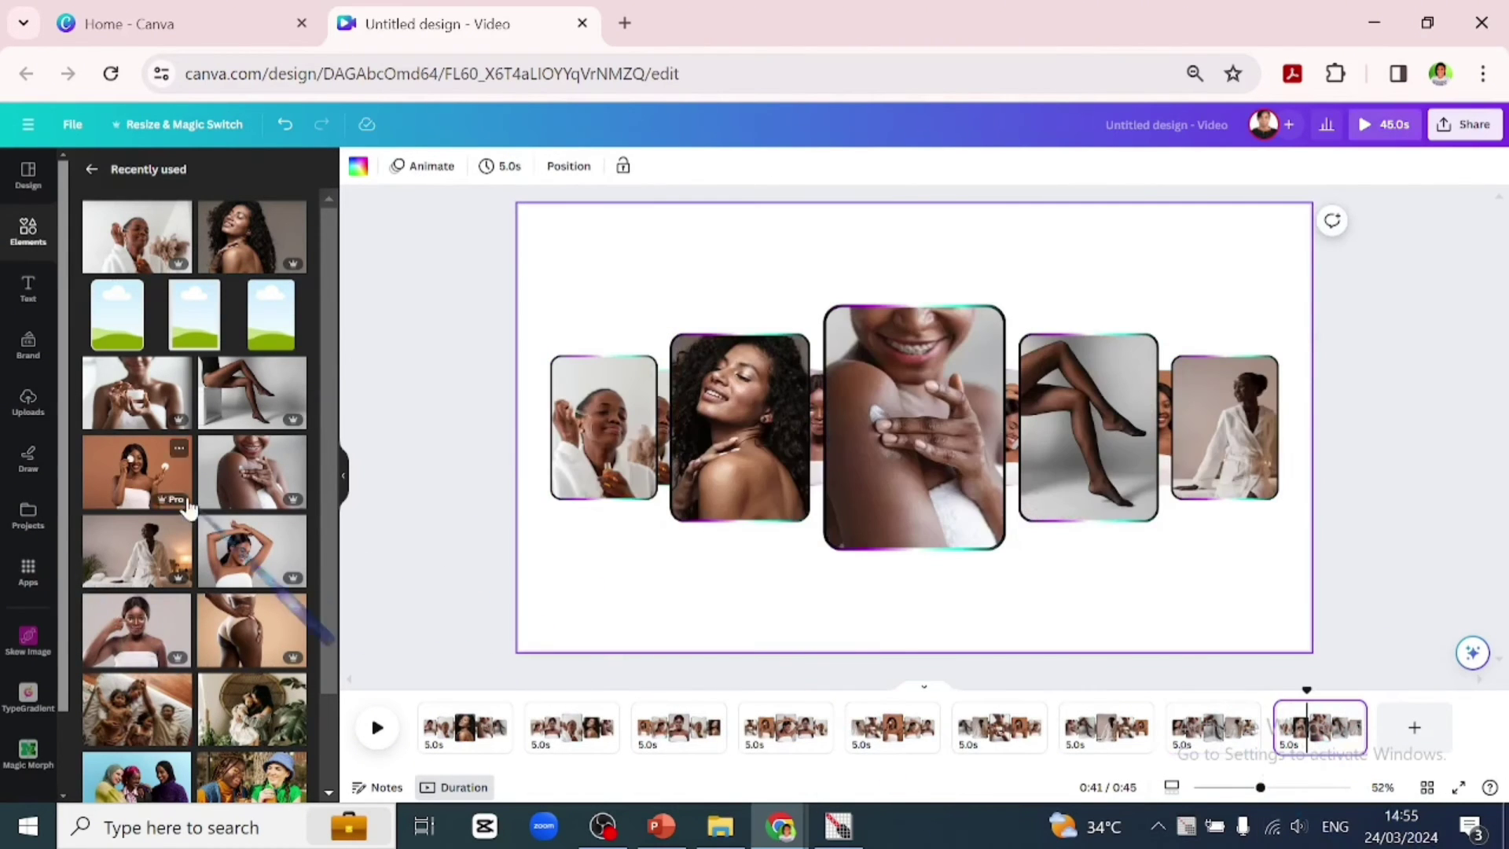
{"action": "left_click_drag", "start_coordinate": [147, 624], "coordinate": [663, 433]}
{"action": "left_click", "coordinate": [282, 130]}
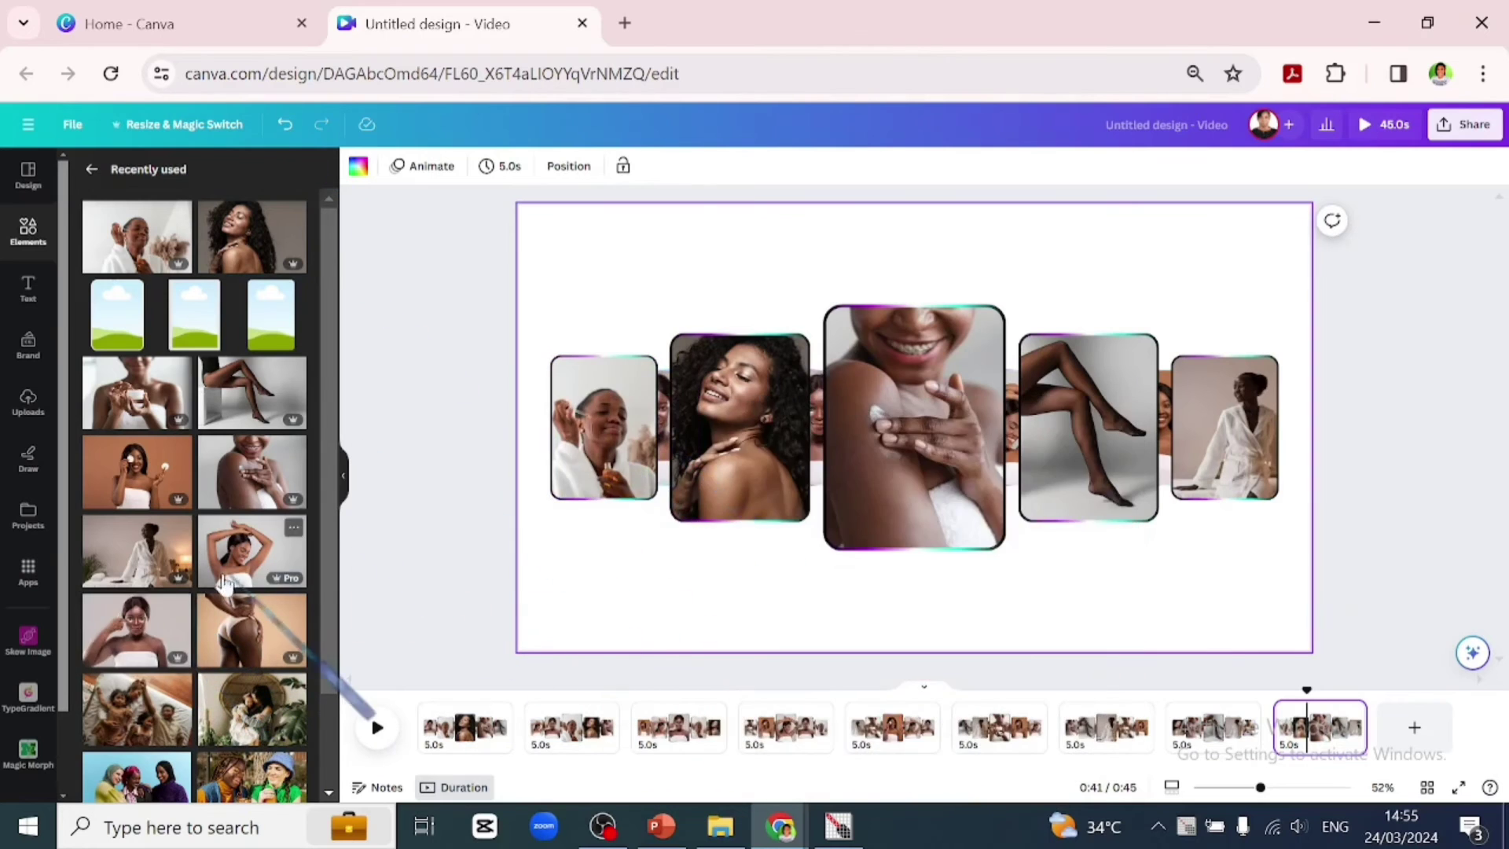
{"action": "double_click", "coordinate": [814, 432]}
{"action": "left_click_drag", "start_coordinate": [230, 579], "coordinate": [828, 433]}
{"action": "left_click", "coordinate": [743, 570]}
{"action": "left_click_drag", "start_coordinate": [146, 475], "coordinate": [1013, 444]}
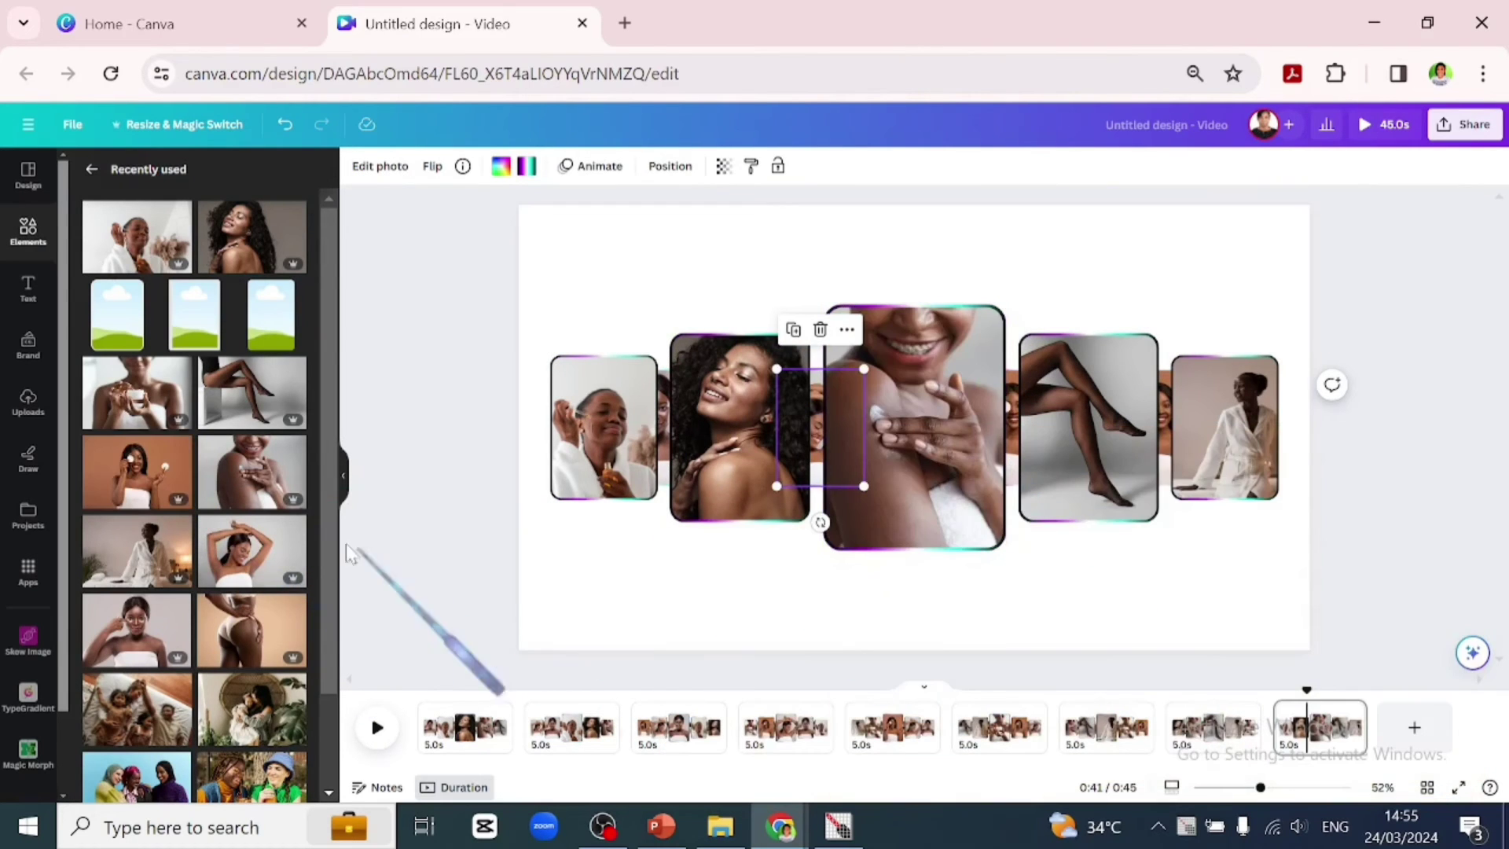
{"action": "left_click_drag", "start_coordinate": [150, 397], "coordinate": [1165, 441]}
{"action": "left_click", "coordinate": [1008, 635]}
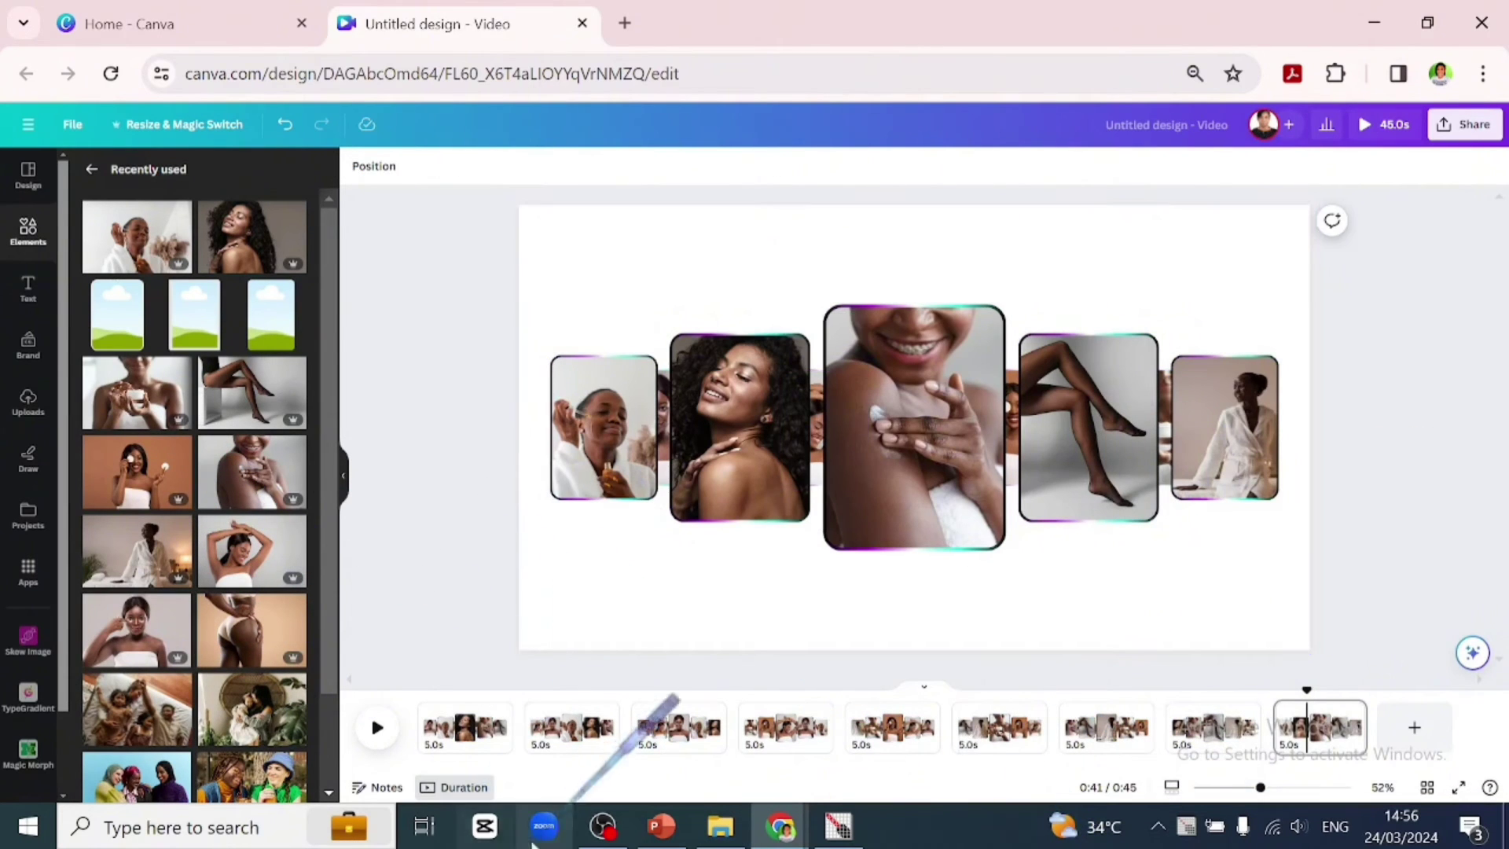
- Add a Match & Move transition of 1.5 seconds between pages 1 and 2 and apply it between all pages
{"action": "left_click", "coordinate": [468, 727]}
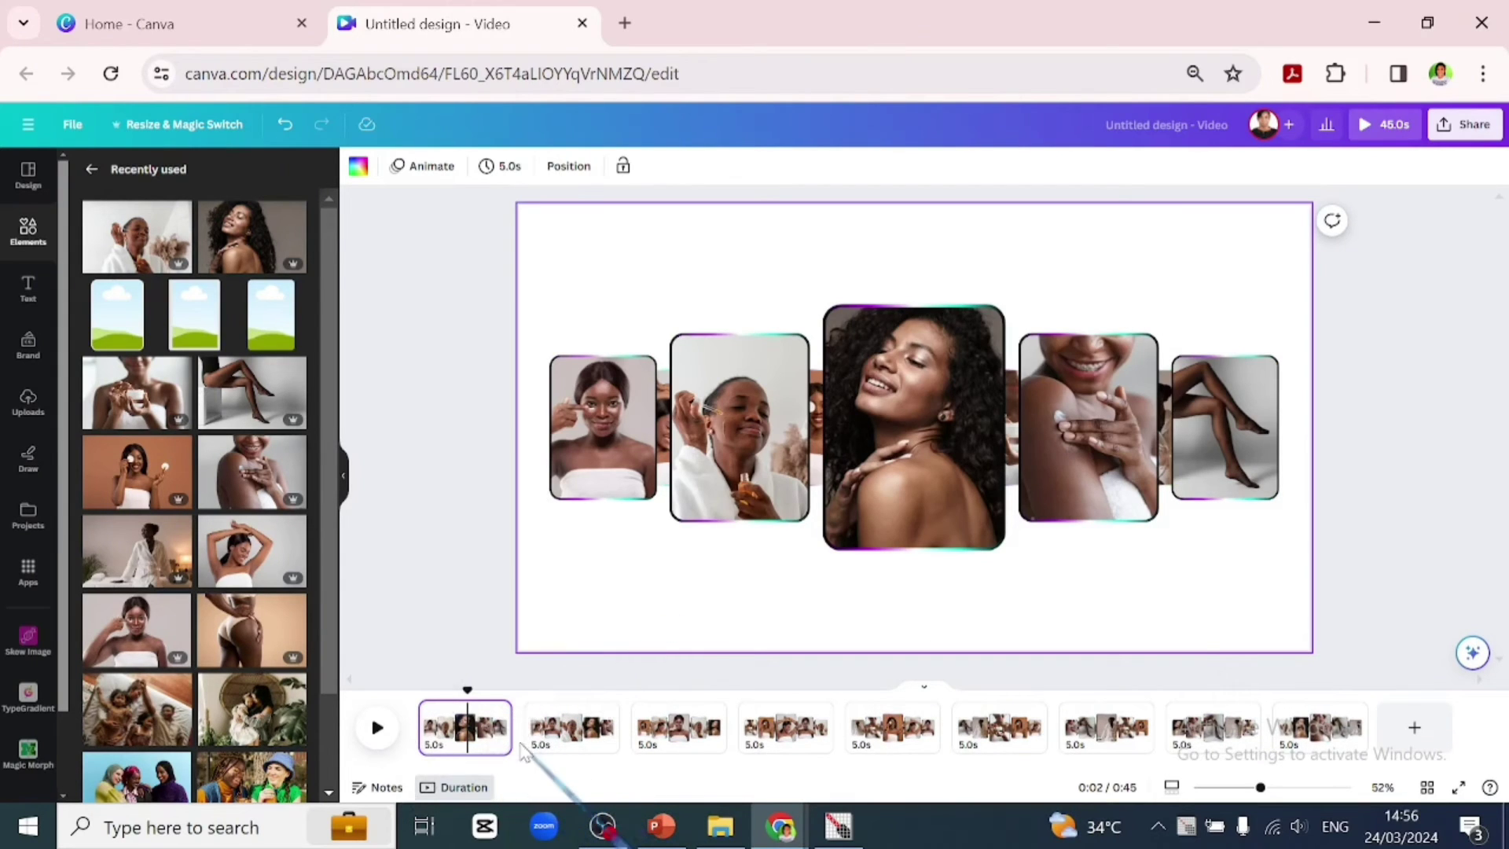
{"action": "mouse_move", "coordinate": [525, 748]}
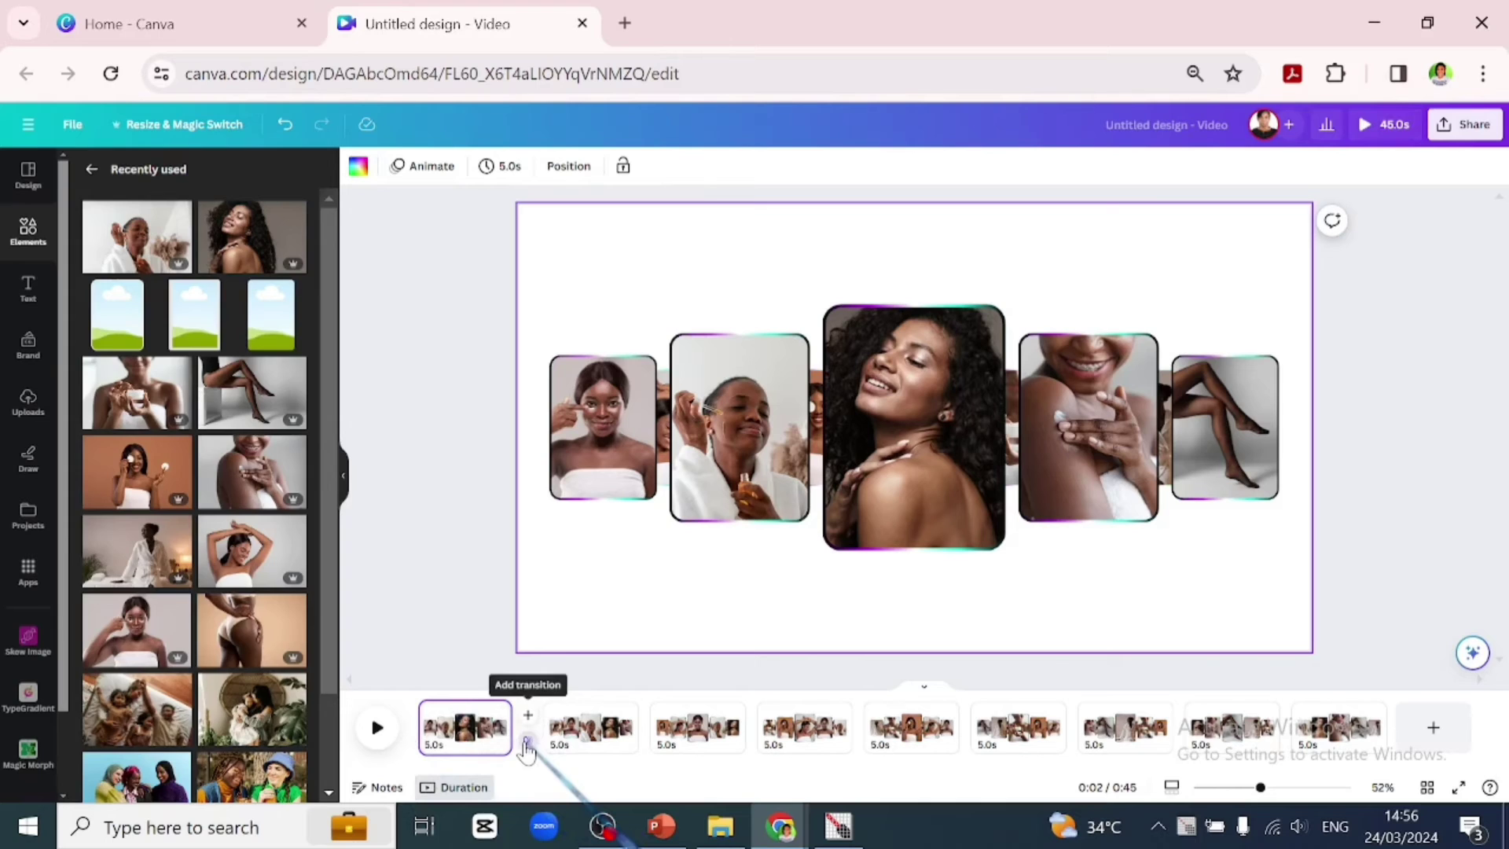
{"action": "left_click", "coordinate": [527, 742]}
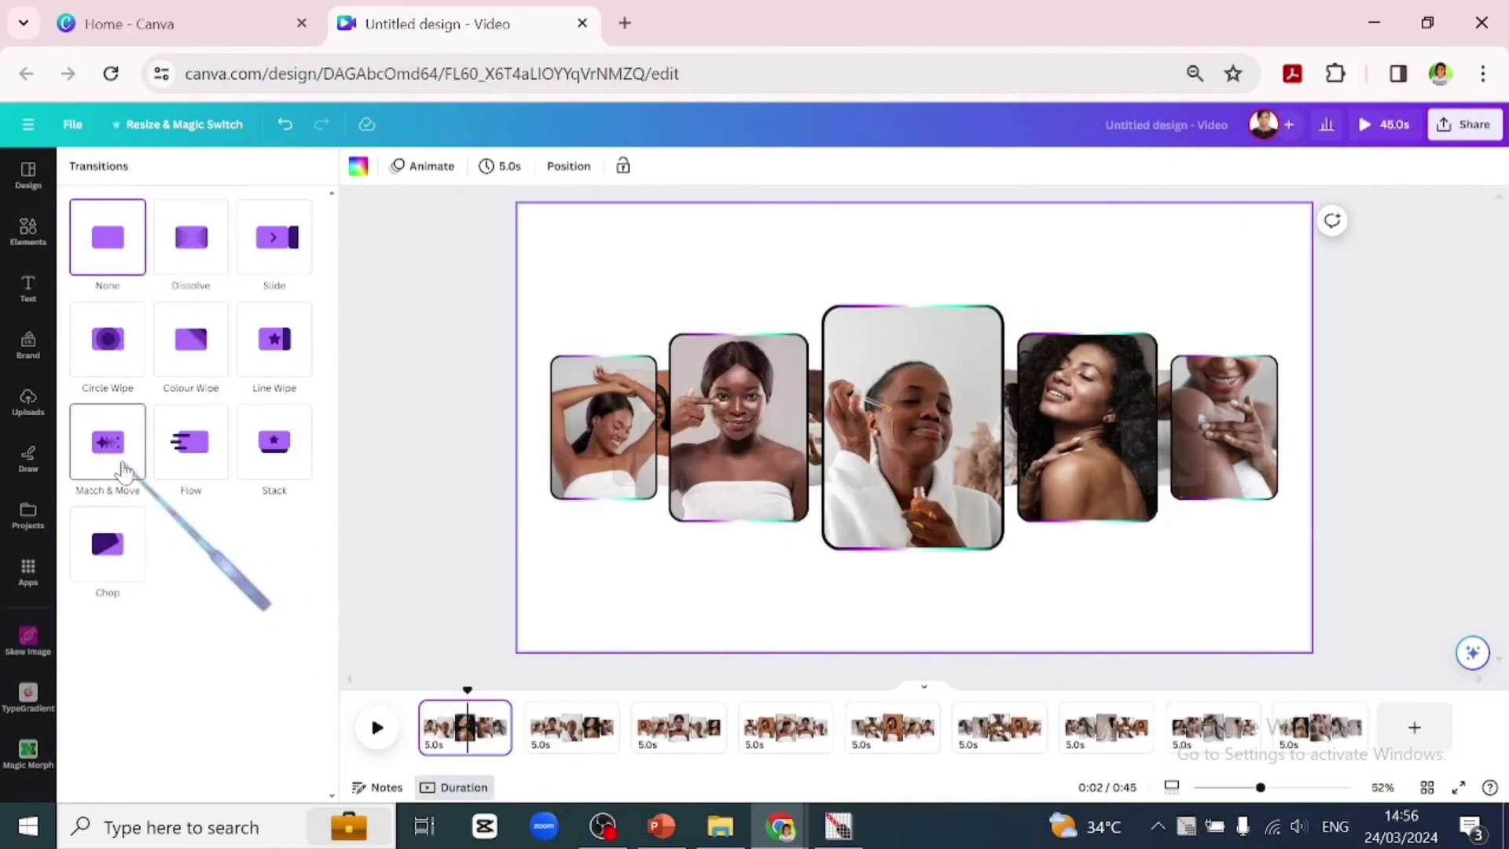
{"action": "left_click", "coordinate": [124, 470]}
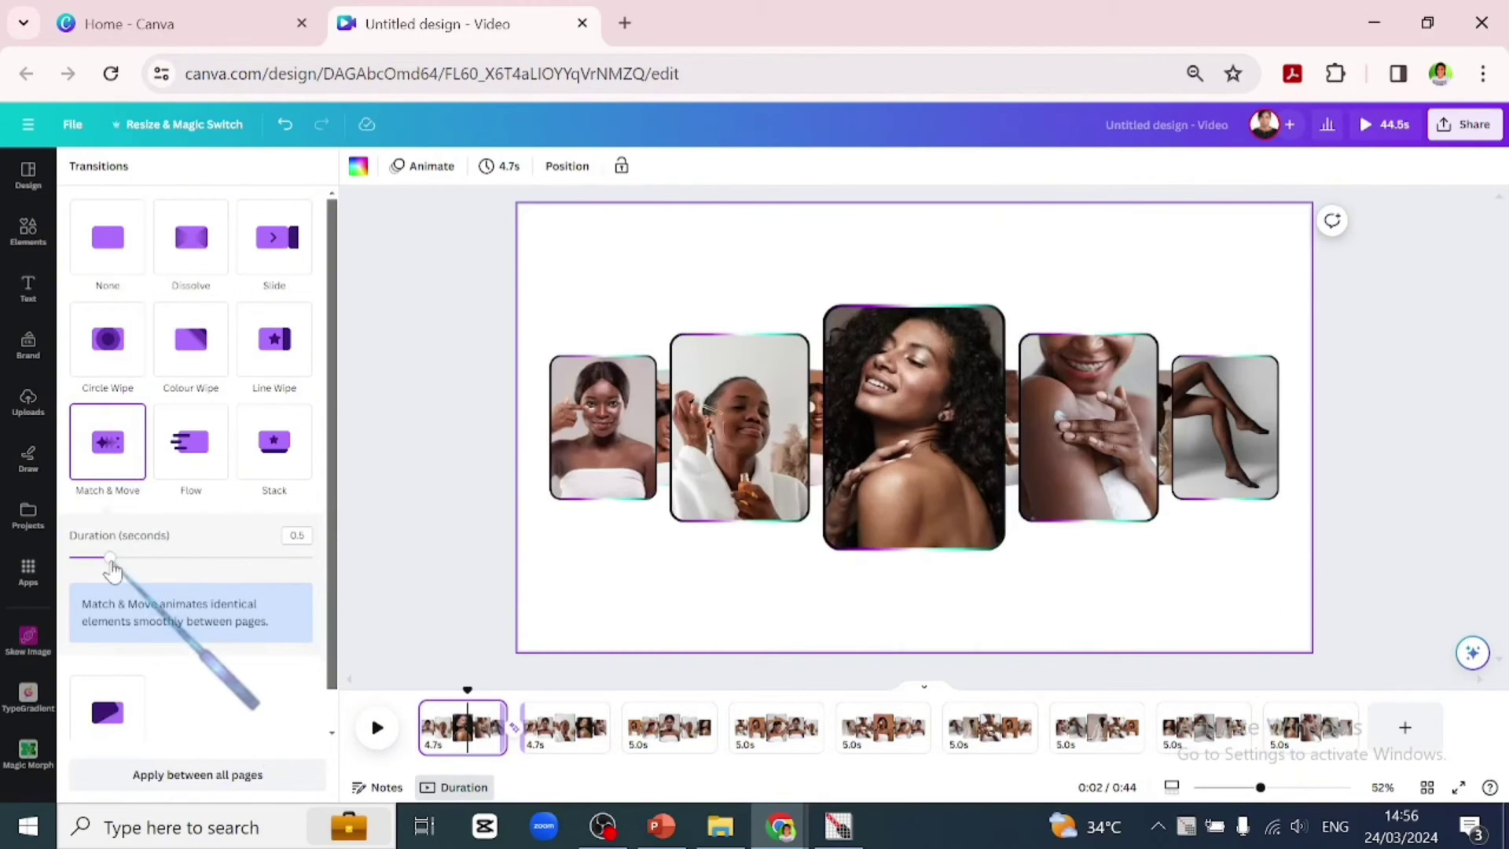
{"action": "left_click", "coordinate": [195, 777]}
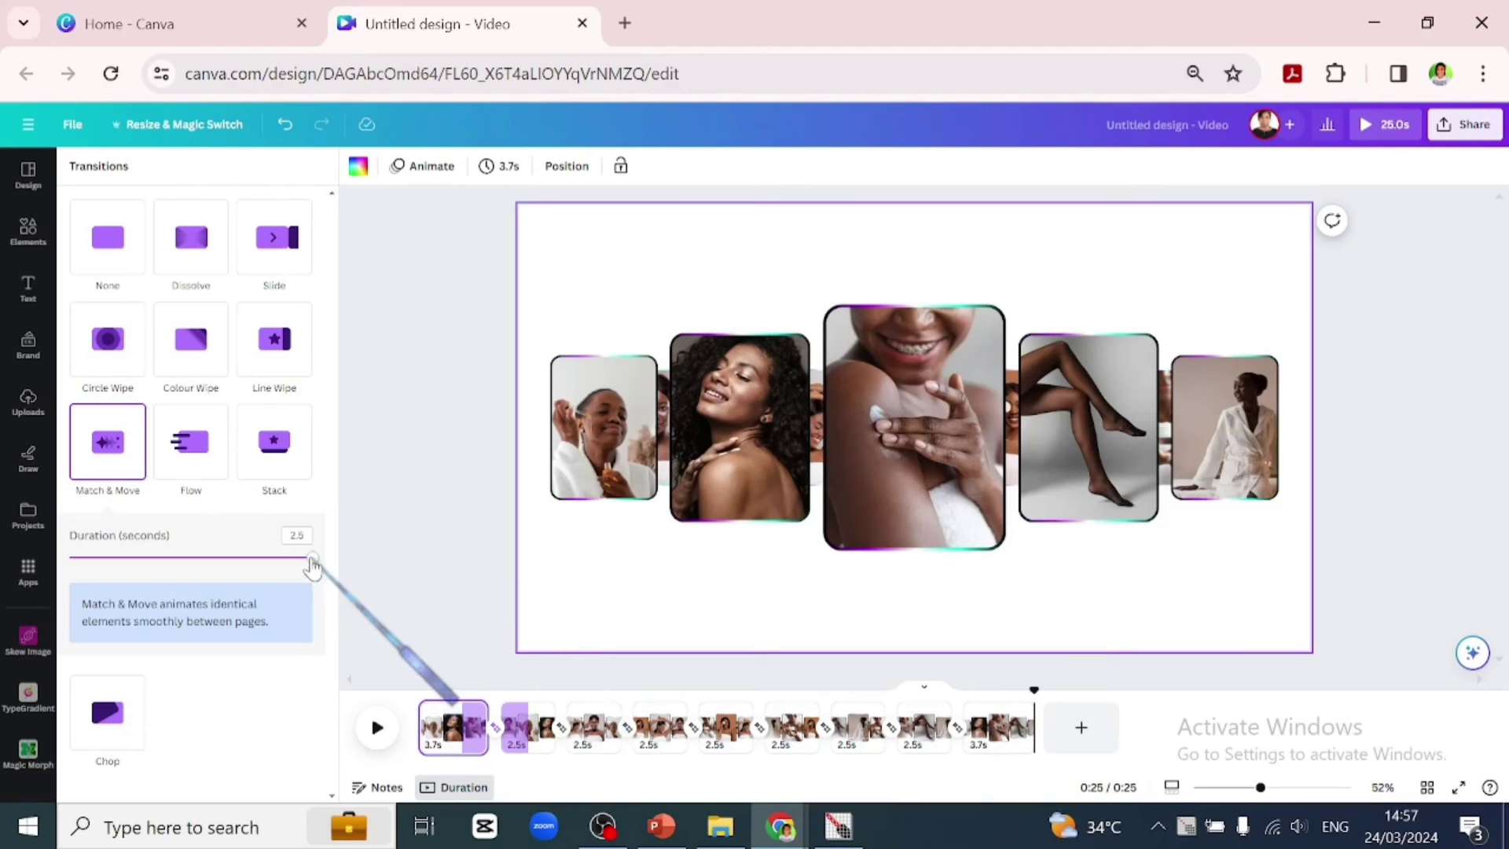
{"action": "left_click_drag", "start_coordinate": [312, 558], "coordinate": [211, 558]}
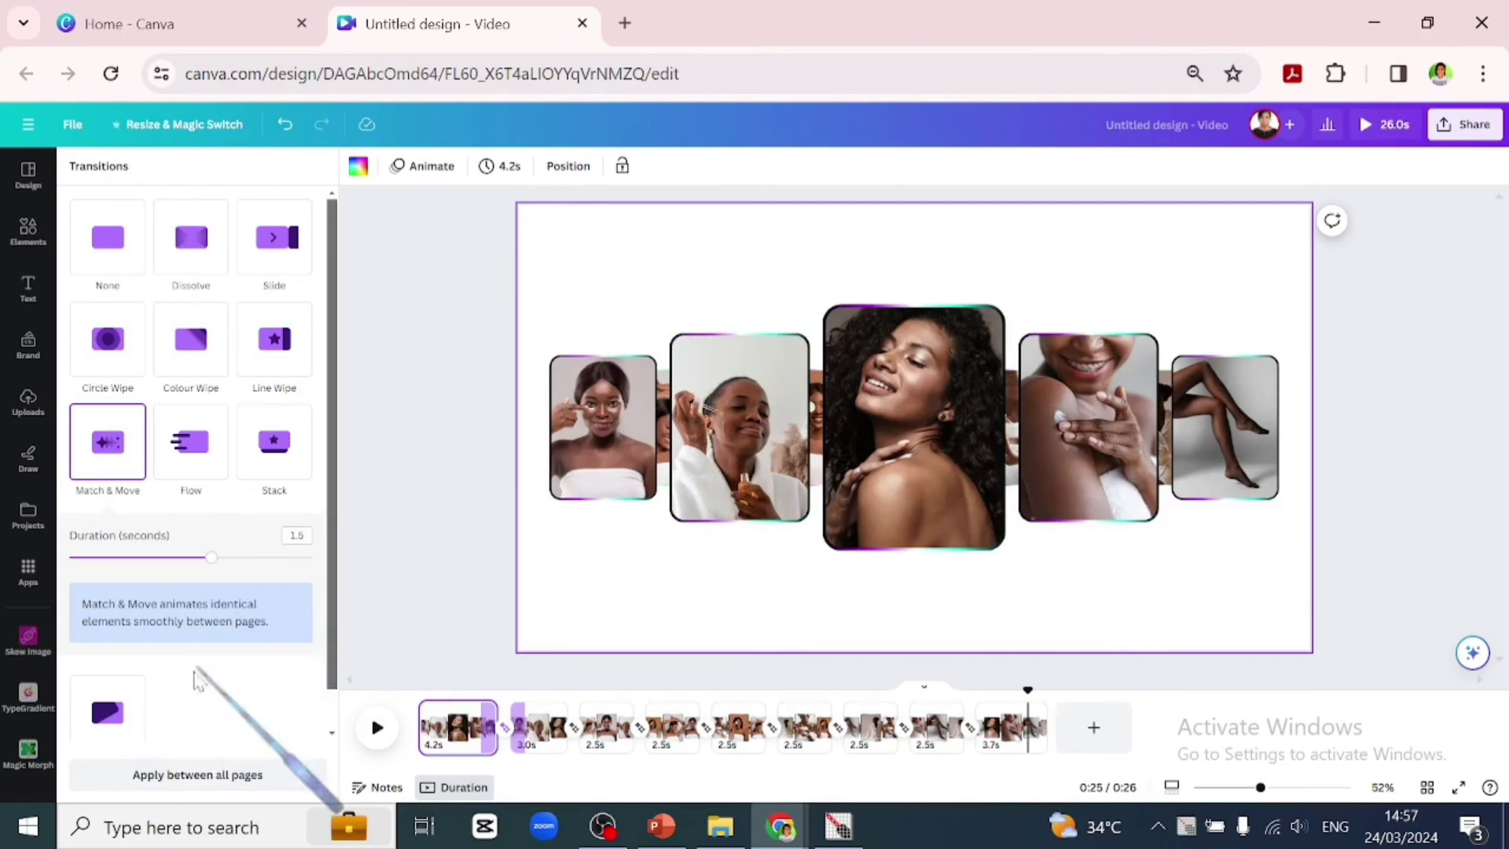
{"action": "left_click", "coordinate": [180, 776]}
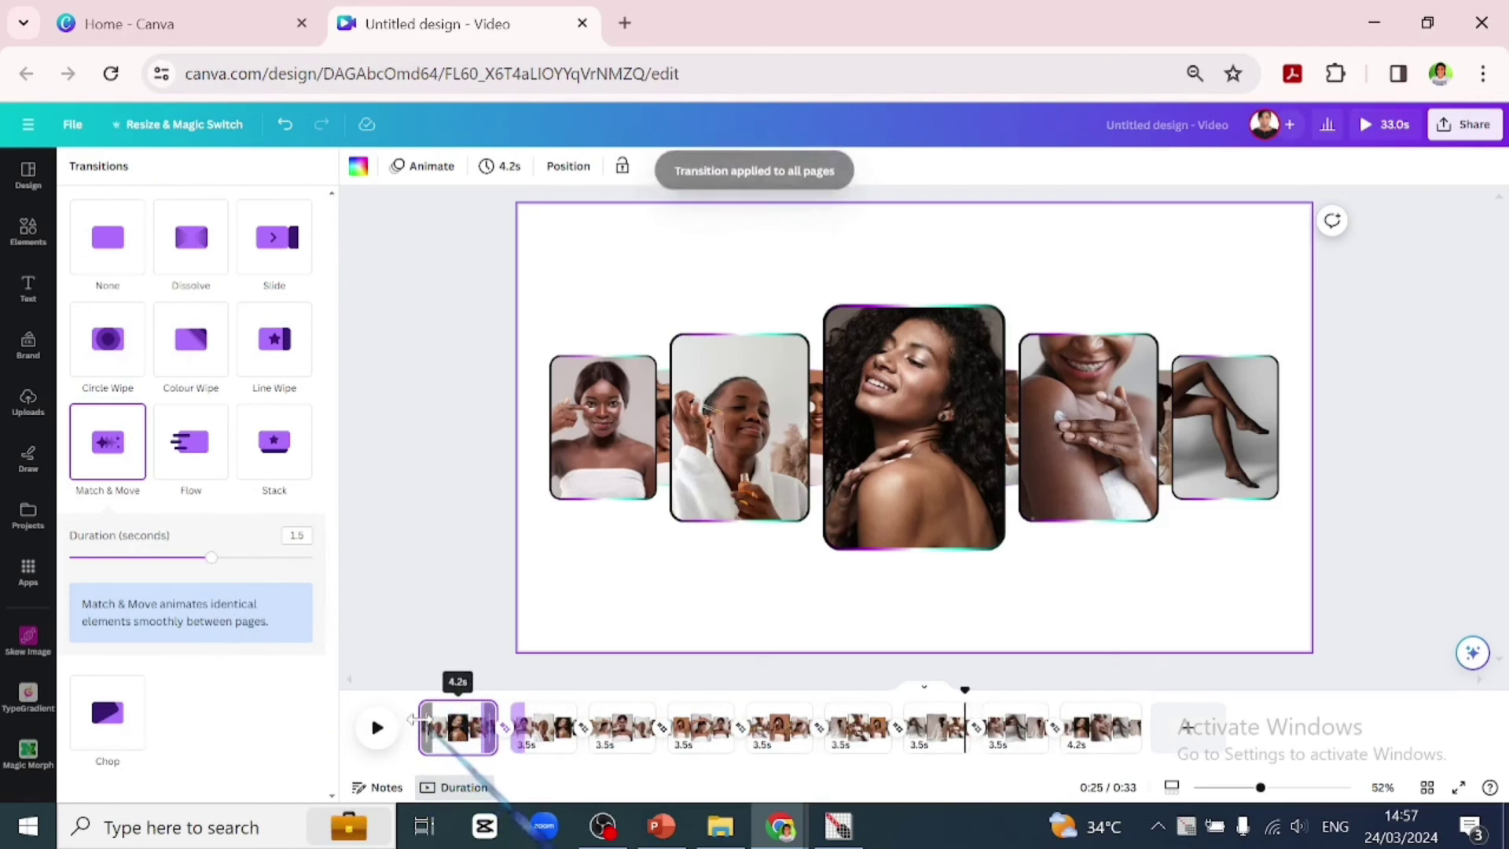
- Trim the first page to 1.7 seconds and the last page to 2.7 seconds, and preview the video from the start
{"action": "mouse_move", "coordinate": [429, 720]}
{"action": "left_mouse_down"}
{"action": "mouse_move", "coordinate": [445, 722]}
{"action": "mouse_move", "coordinate": [435, 731]}
{"action": "left_mouse_up"}
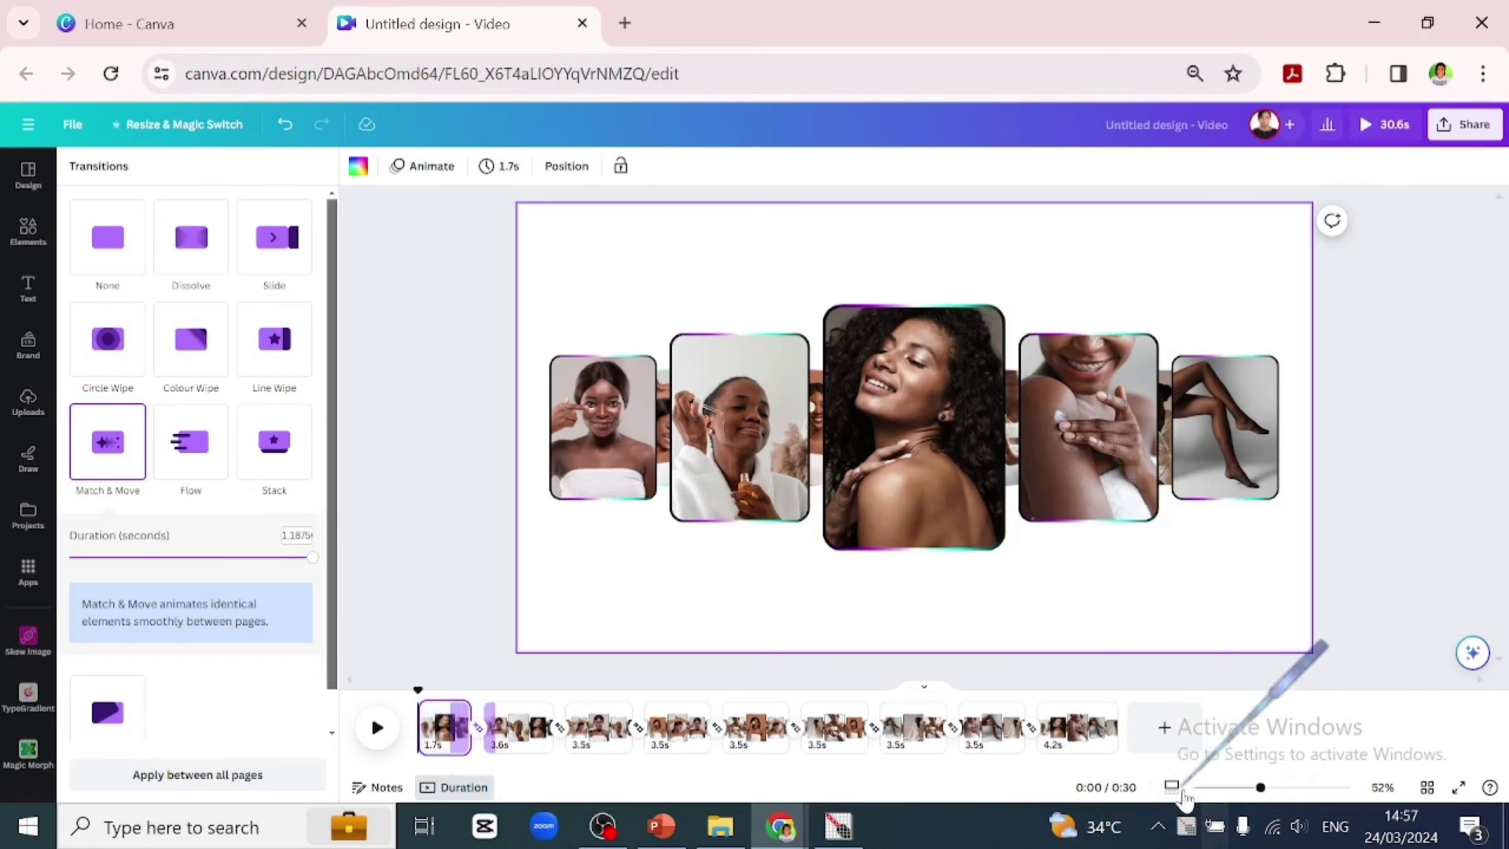
{"action": "left_click", "coordinate": [1102, 723]}
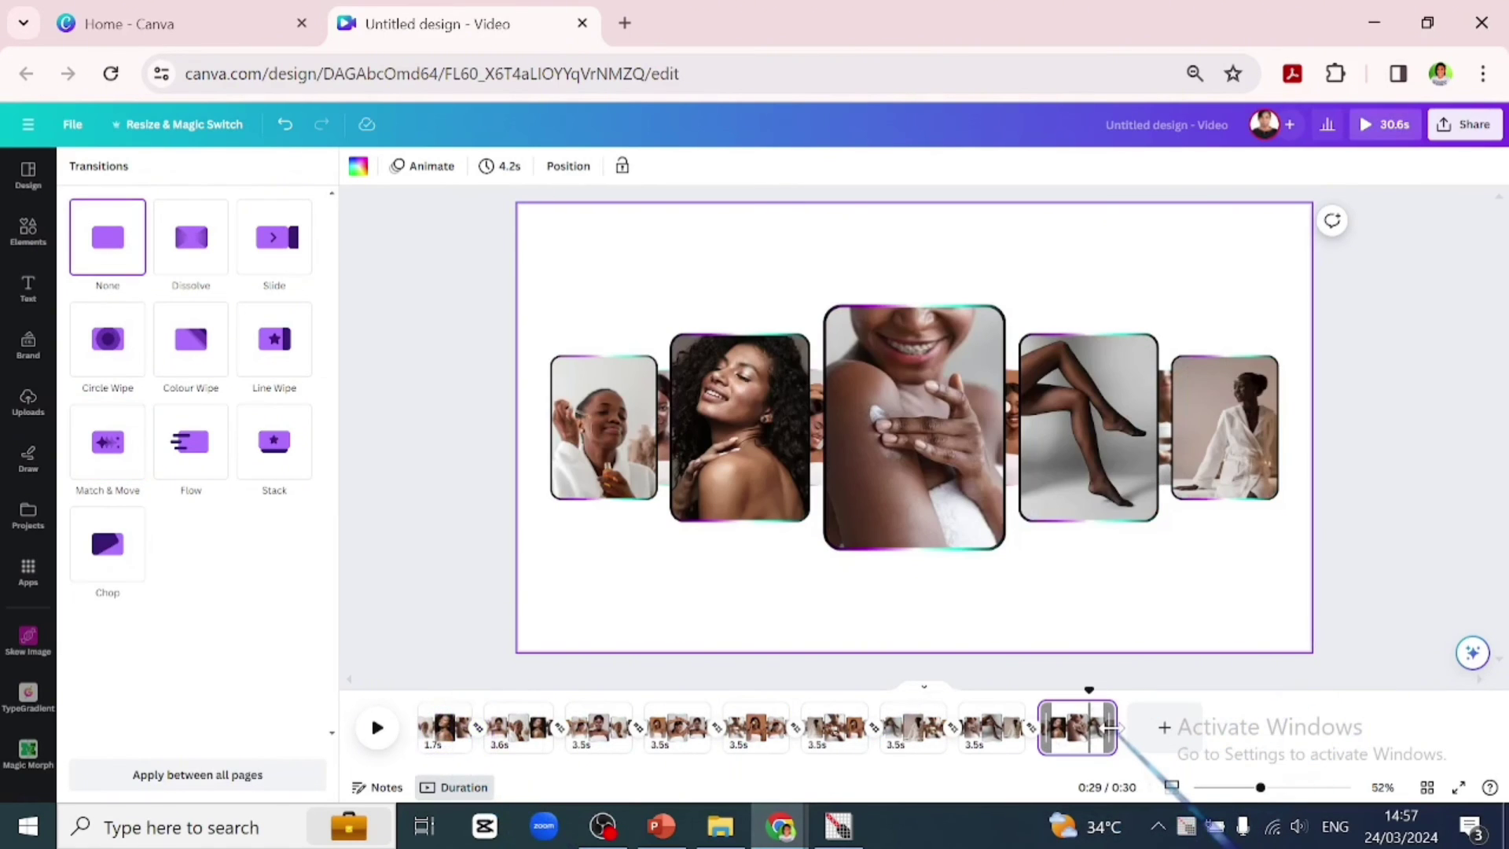
{"action": "left_click_drag", "start_coordinate": [1108, 726], "coordinate": [1087, 734]}
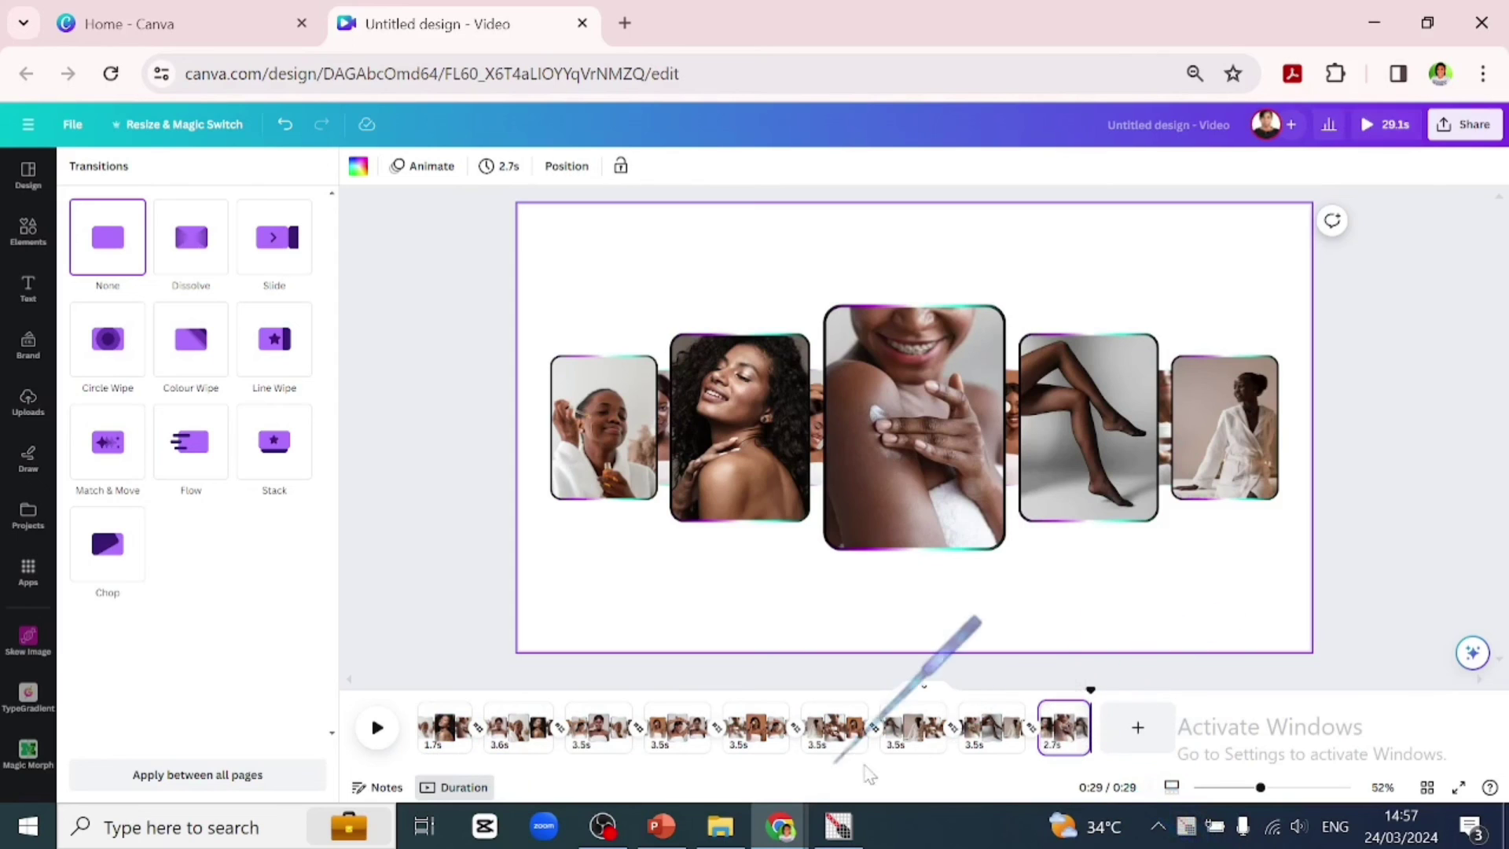
{"action": "left_click", "coordinate": [415, 719]}
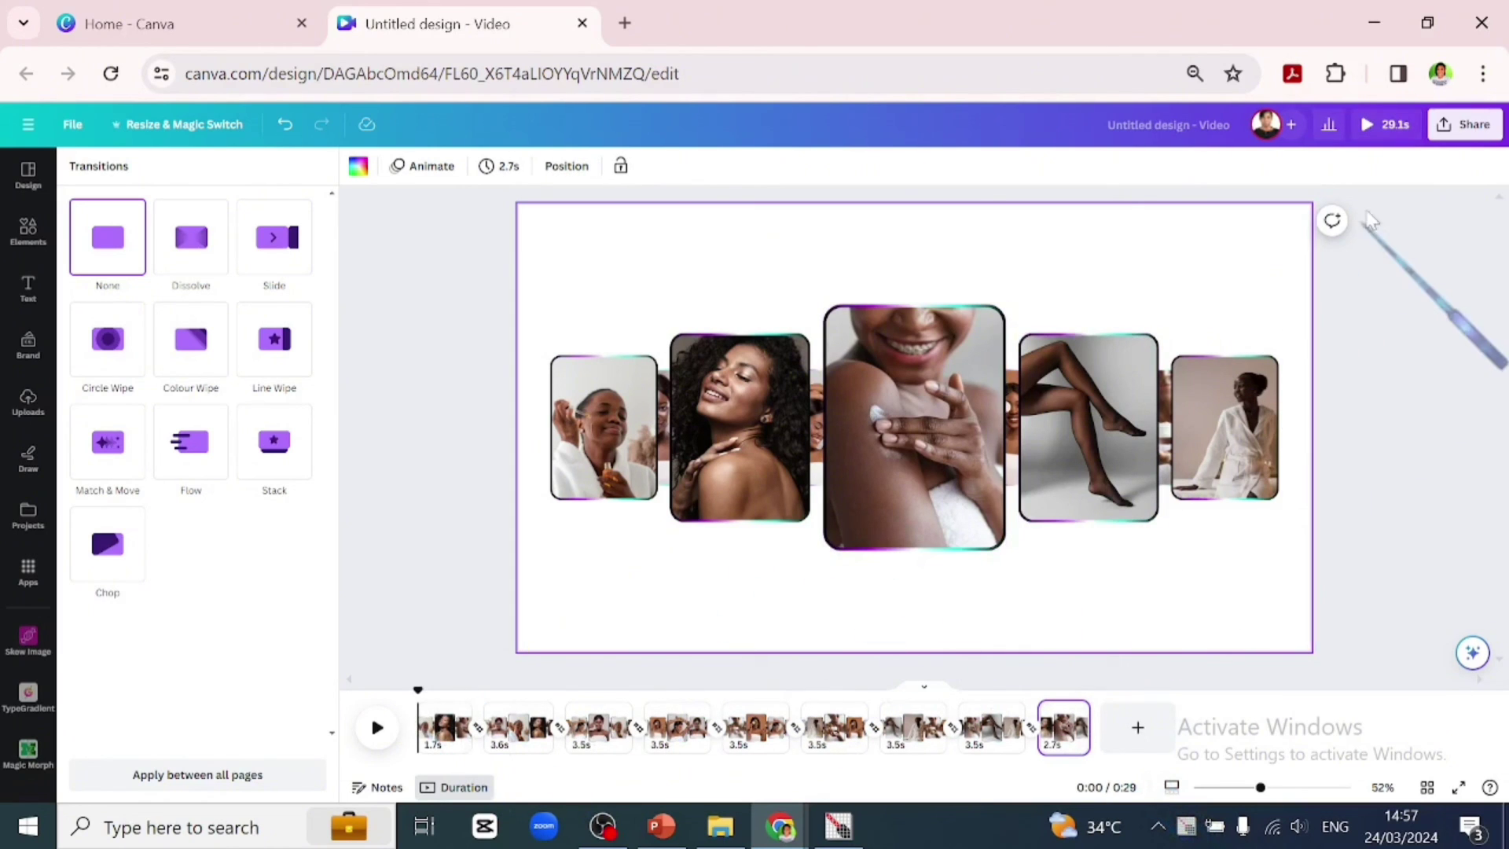
{"action": "left_click", "coordinate": [1381, 126]}
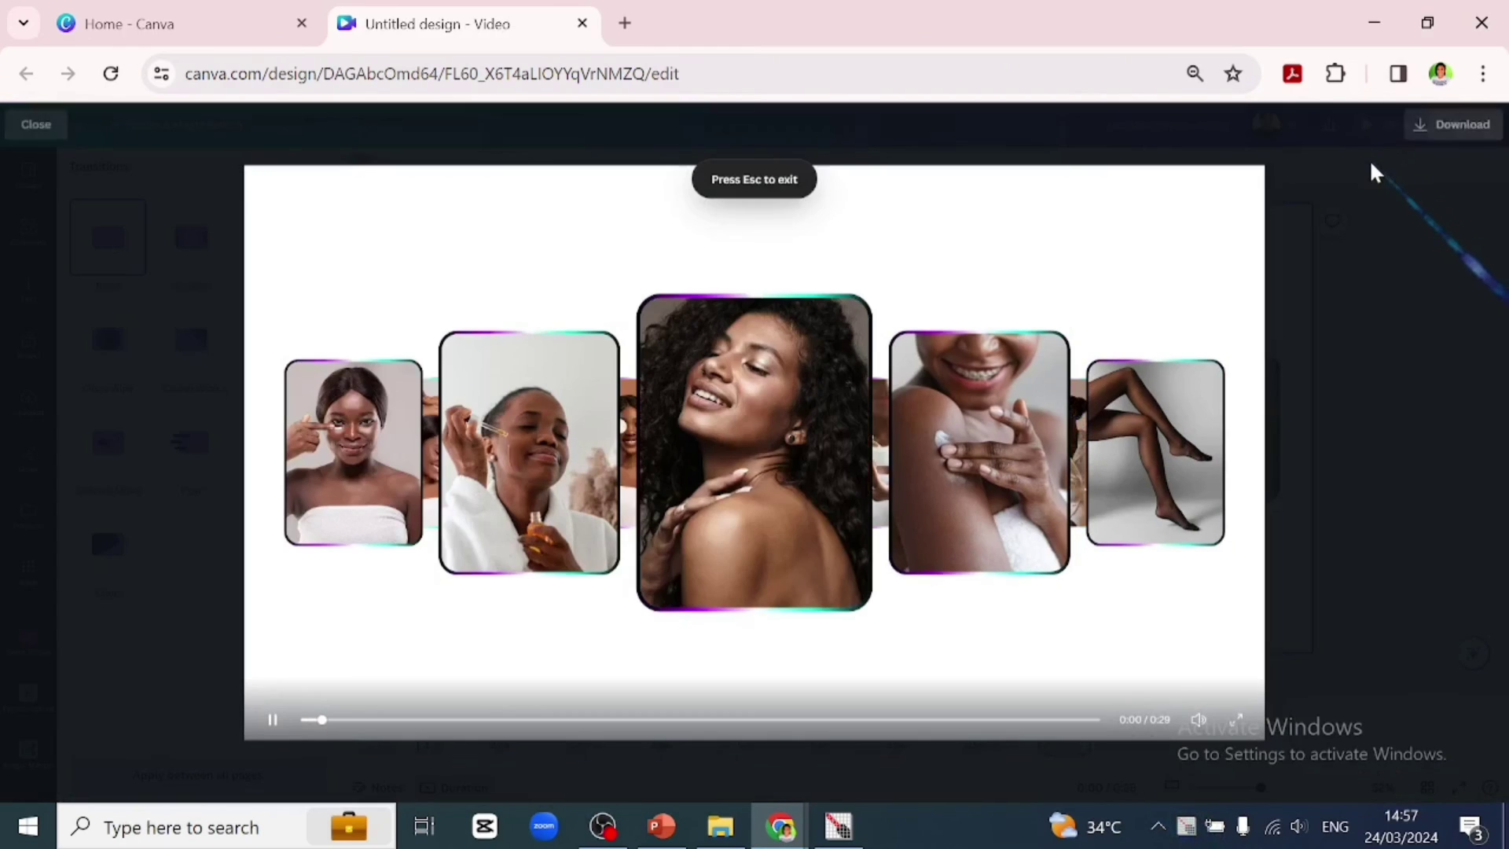